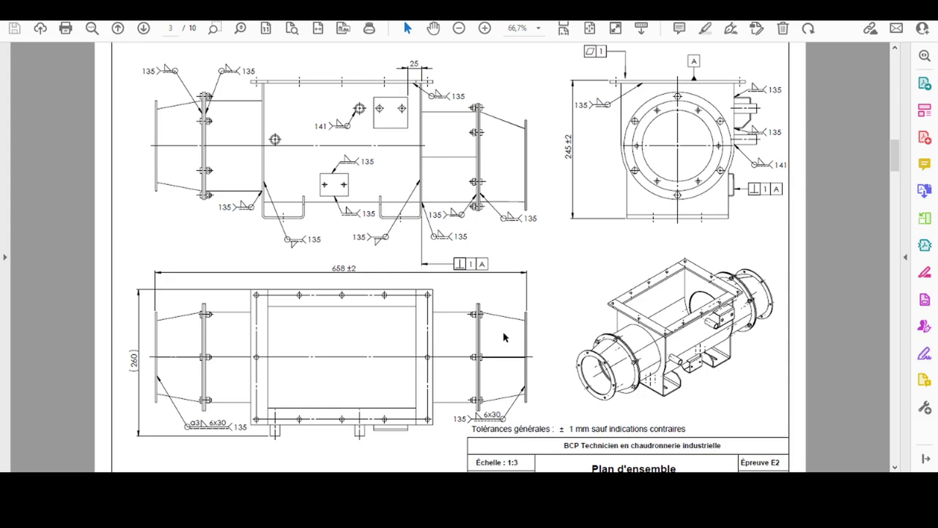
Scroll the PDF to page 2, the Perspective éclatée sheet with the parts list
{"action": "scroll", "coordinate": [504, 337], "scroll_direction": "down", "scroll_amount": 1}
{"action": "scroll", "coordinate": [506, 329], "scroll_direction": "up", "scroll_amount": 5}
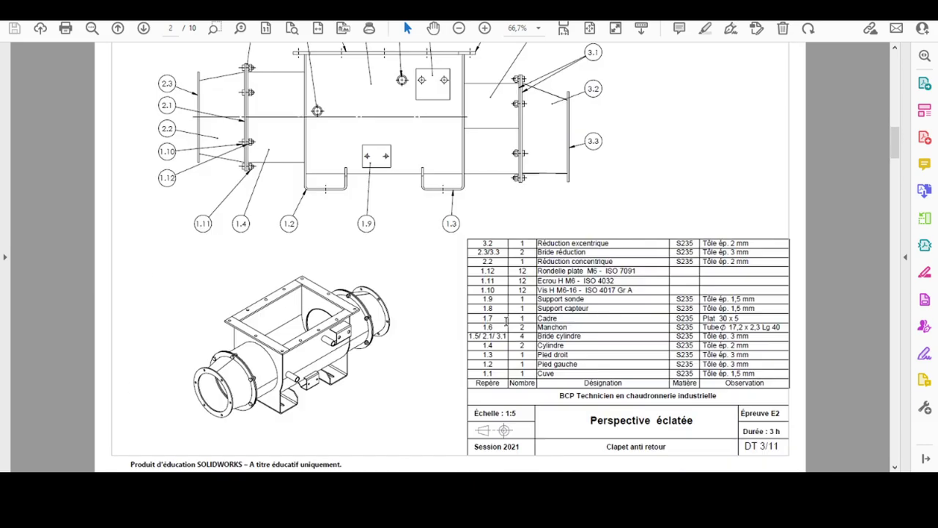
{"action": "scroll", "coordinate": [507, 319], "scroll_direction": "up", "scroll_amount": 1}
{"action": "scroll", "coordinate": [506, 319], "scroll_direction": "up", "scroll_amount": 2}
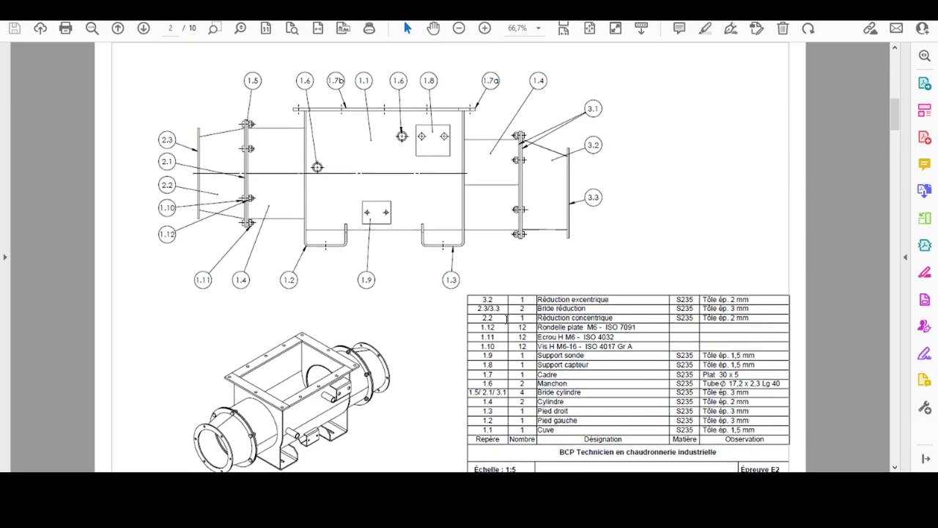
{"action": "scroll", "coordinate": [504, 326], "scroll_direction": "up", "scroll_amount": 3}
{"action": "scroll", "coordinate": [489, 351], "scroll_direction": "down", "scroll_amount": 3}
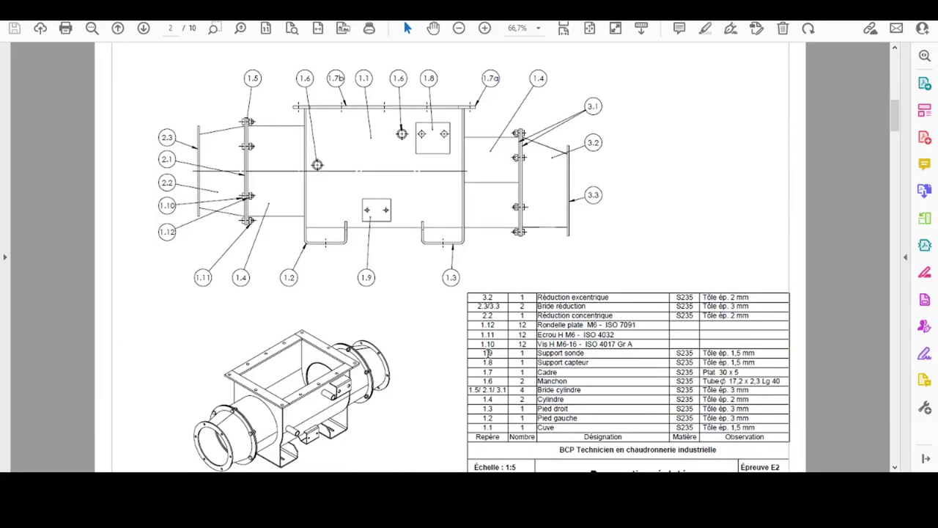
{"action": "scroll", "coordinate": [488, 352], "scroll_direction": "up", "scroll_amount": 1}
{"action": "scroll", "coordinate": [488, 354], "scroll_direction": "up", "scroll_amount": 3}
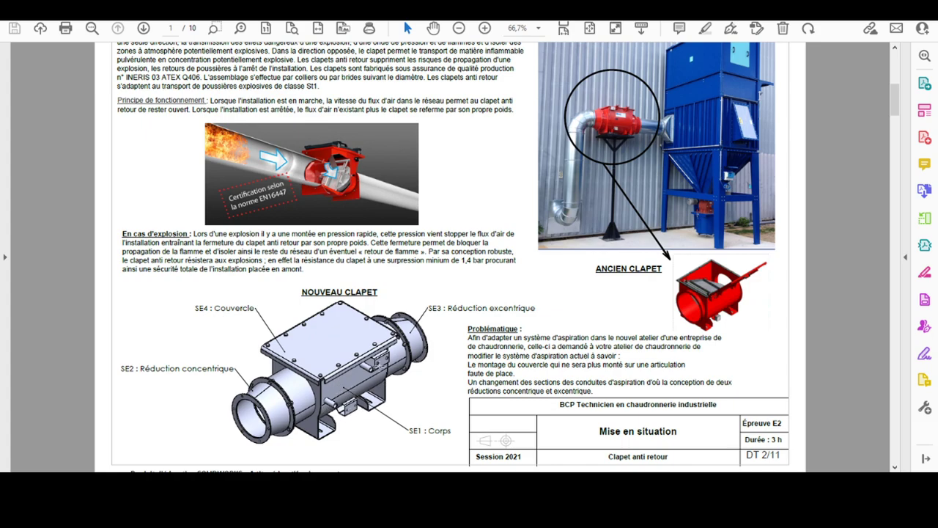
{"action": "scroll", "coordinate": [391, 384], "scroll_direction": "down", "scroll_amount": 5}
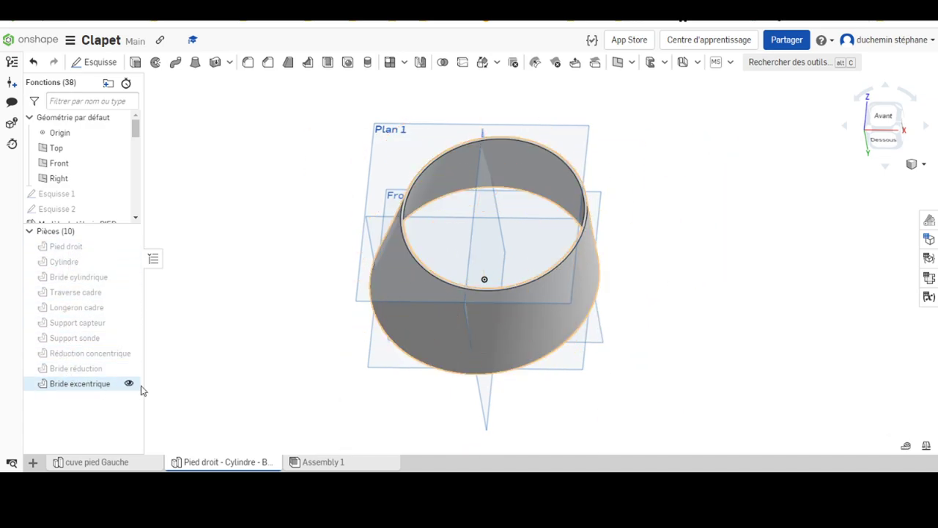
{"action": "left_click", "coordinate": [91, 388]}
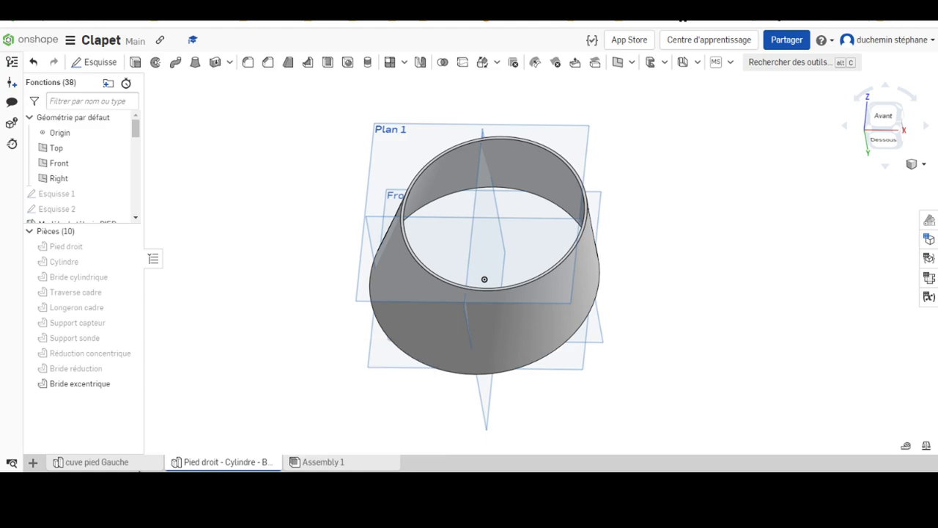
{"action": "left_click", "coordinate": [32, 463]}
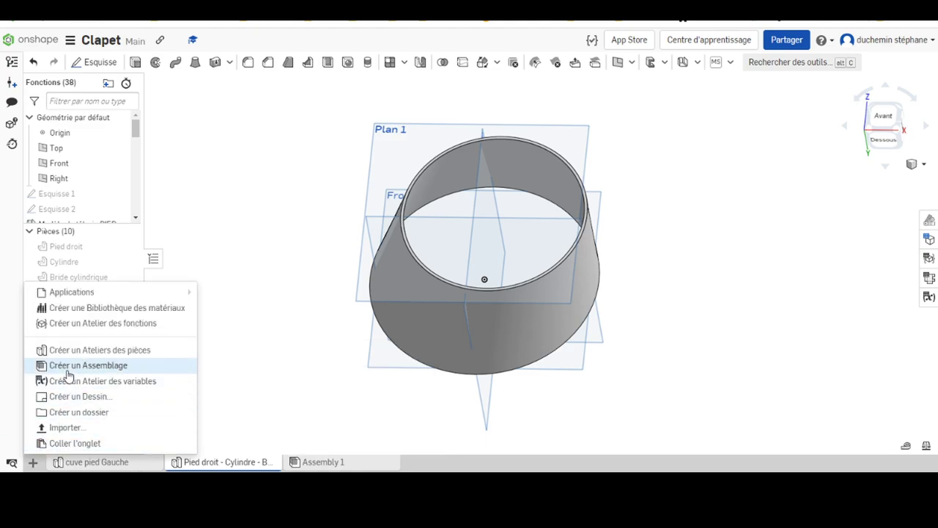
{"action": "left_click", "coordinate": [325, 369]}
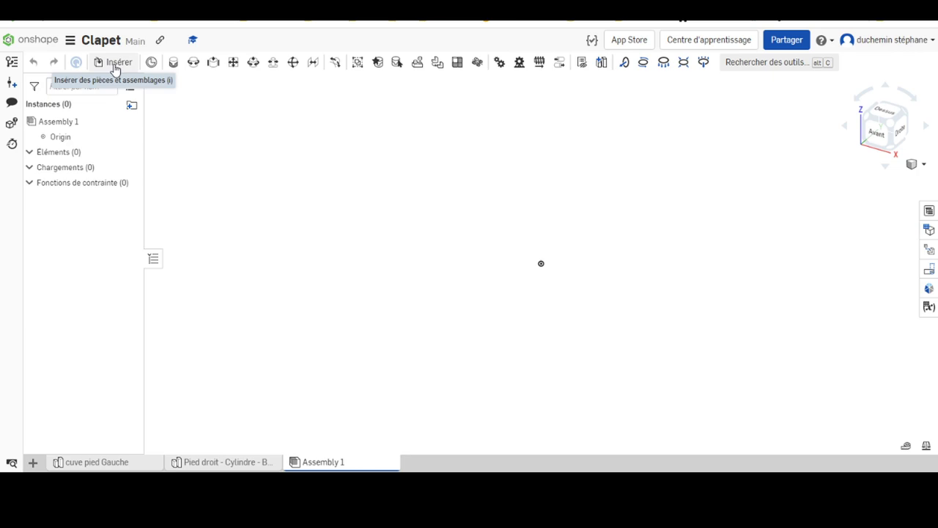
Place Cuve and then Pied gauche from the cuve pied Gauche studio into Assembly 1
{"action": "left_click", "coordinate": [114, 63]}
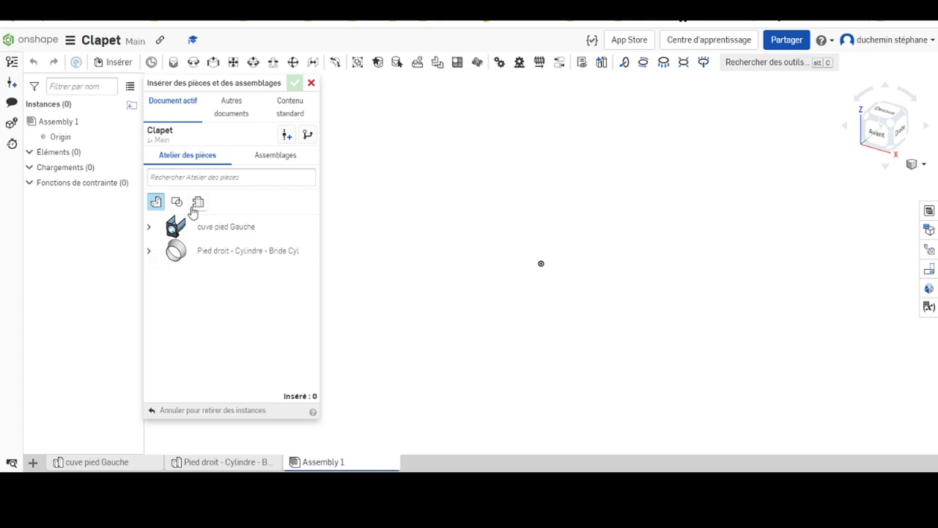
{"action": "left_click", "coordinate": [149, 226]}
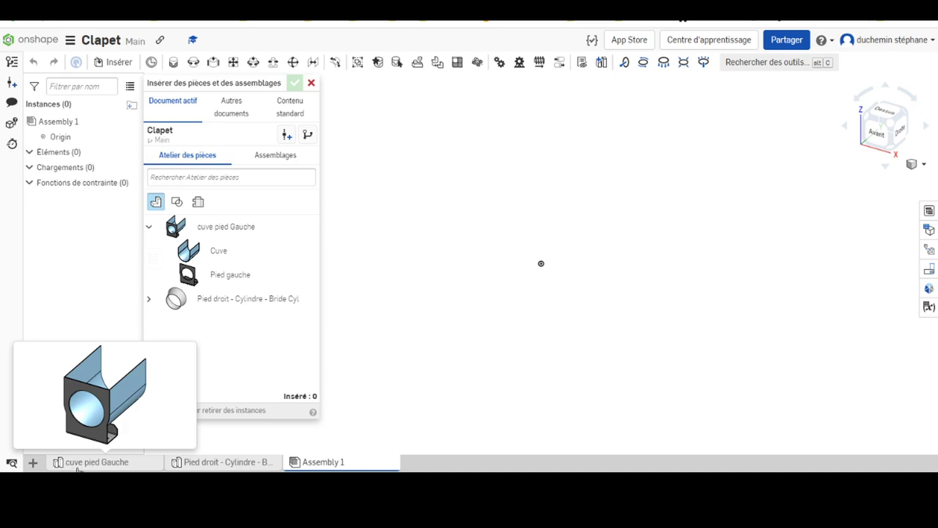
{"action": "left_click", "coordinate": [220, 253]}
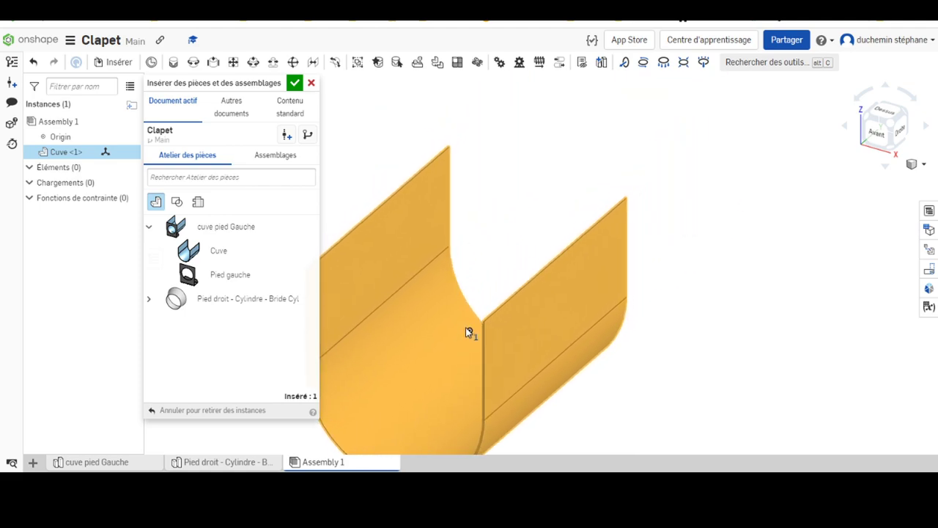
{"action": "left_click", "coordinate": [544, 251]}
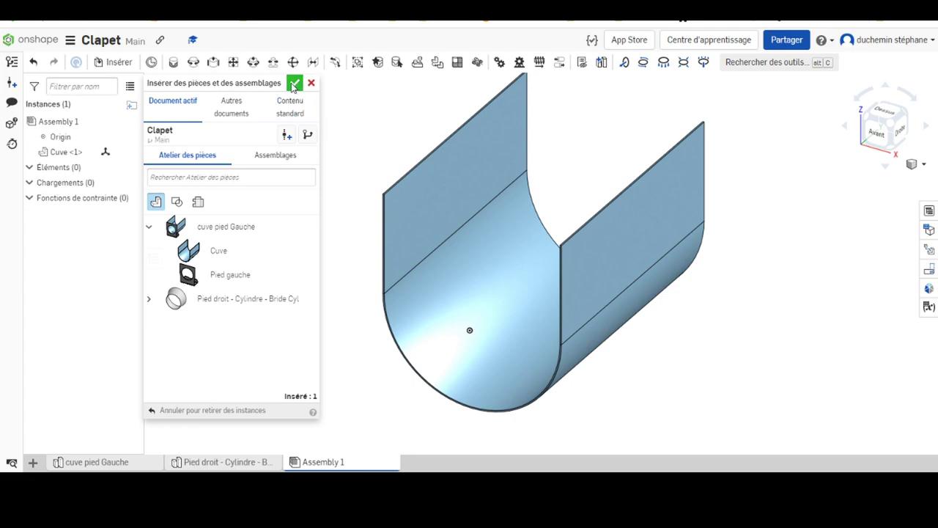
{"action": "left_click", "coordinate": [219, 282]}
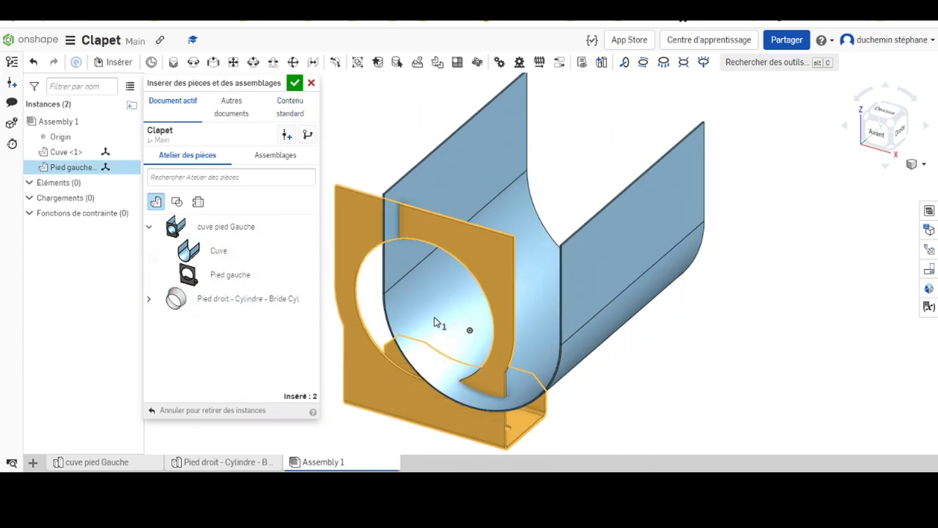
{"action": "left_click", "coordinate": [429, 342]}
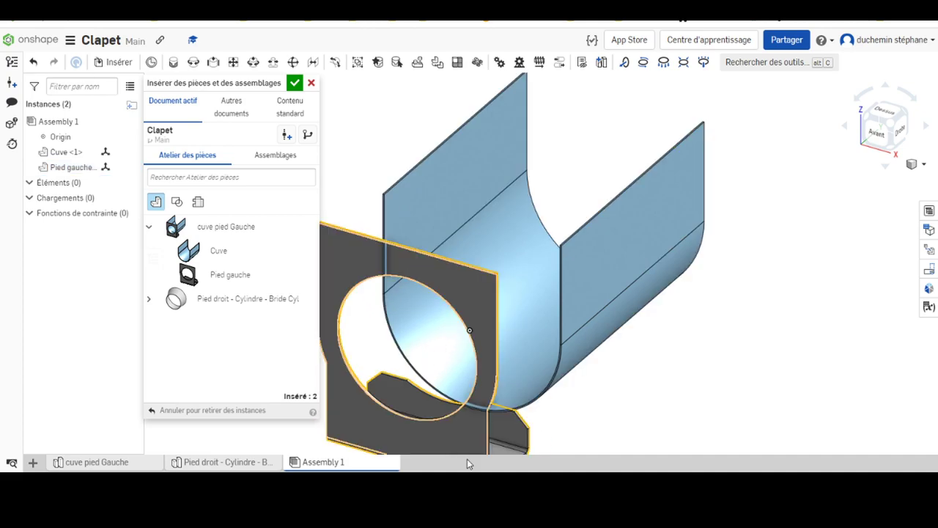
Finish the part insertion and return the view to isometric
{"action": "left_click", "coordinate": [293, 84]}
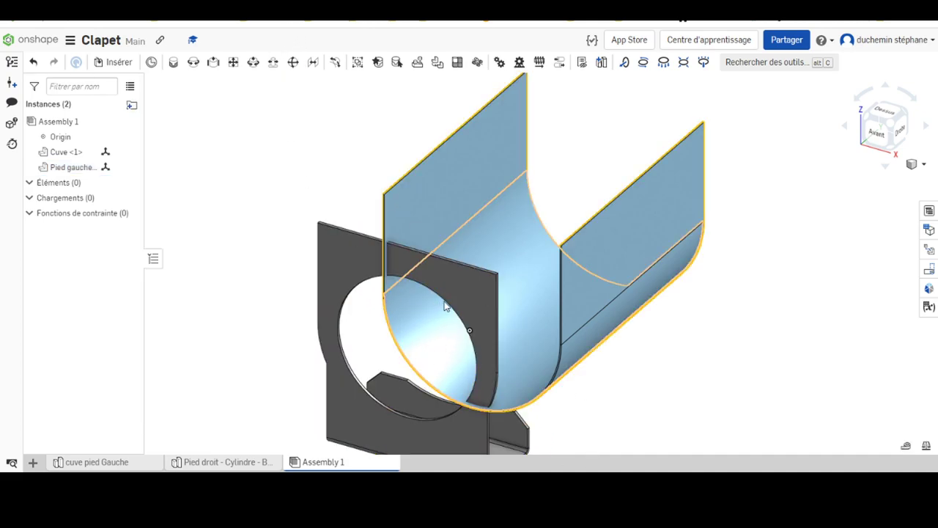
{"action": "scroll", "coordinate": [440, 291], "scroll_direction": "up", "scroll_amount": 5}
{"action": "scroll", "coordinate": [389, 306], "scroll_direction": "down", "scroll_amount": 3}
{"action": "scroll", "coordinate": [396, 315], "scroll_direction": "down", "scroll_amount": 2}
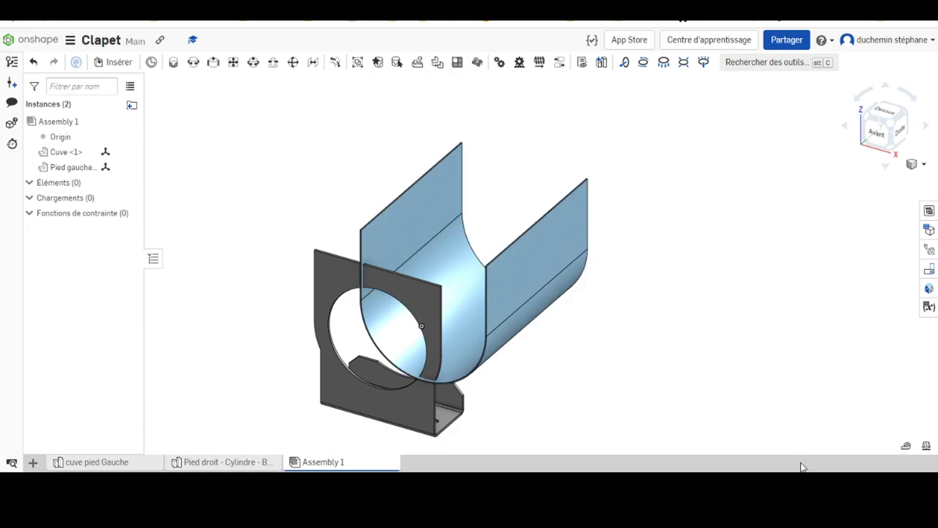
{"action": "right_click_drag", "start_coordinate": [685, 346], "coordinate": [660, 323]}
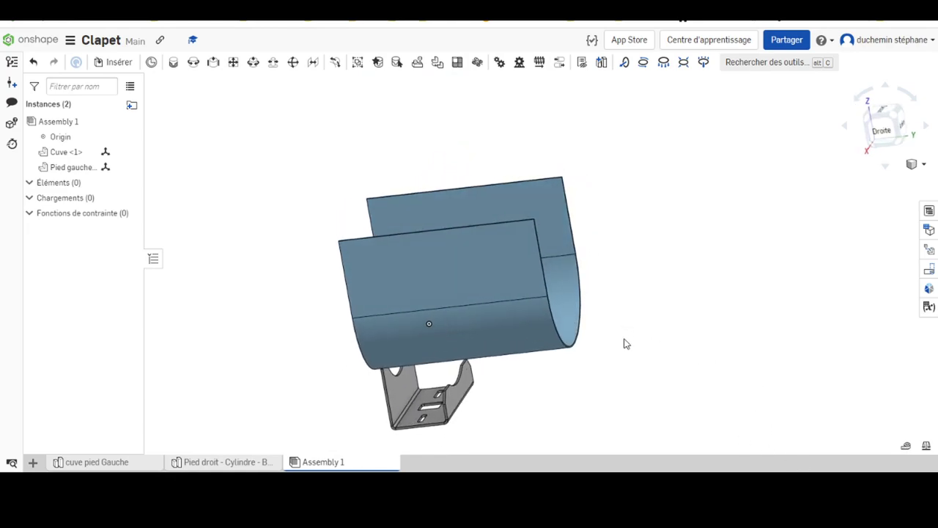
{"action": "key", "text": "shift+7"}
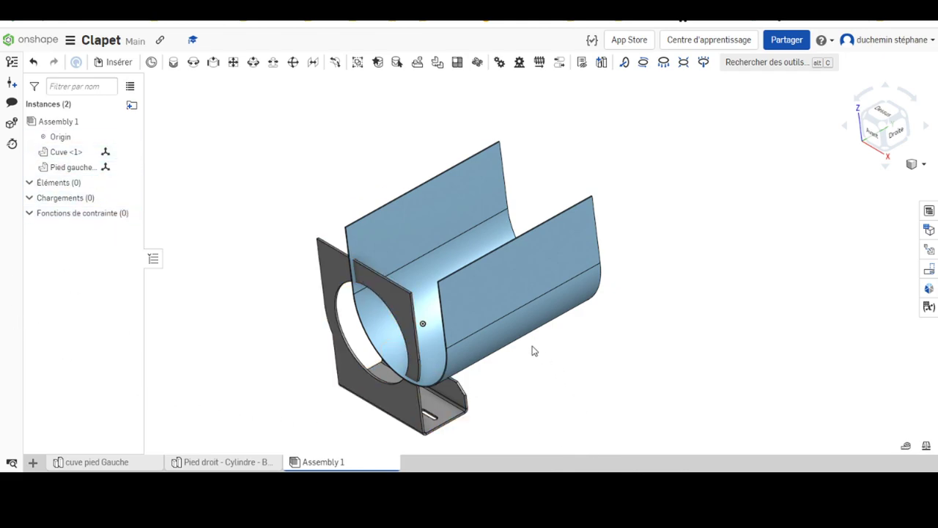
Fix the Pied gauche instance in place and verify it no longer moves
{"action": "left_click", "coordinate": [71, 168]}
{"action": "right_click", "coordinate": [72, 170]}
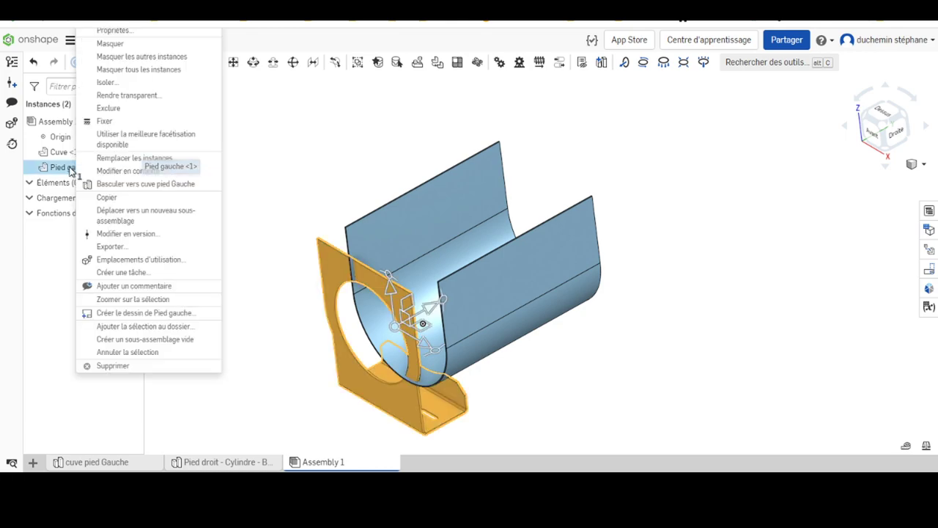
{"action": "left_click", "coordinate": [104, 121]}
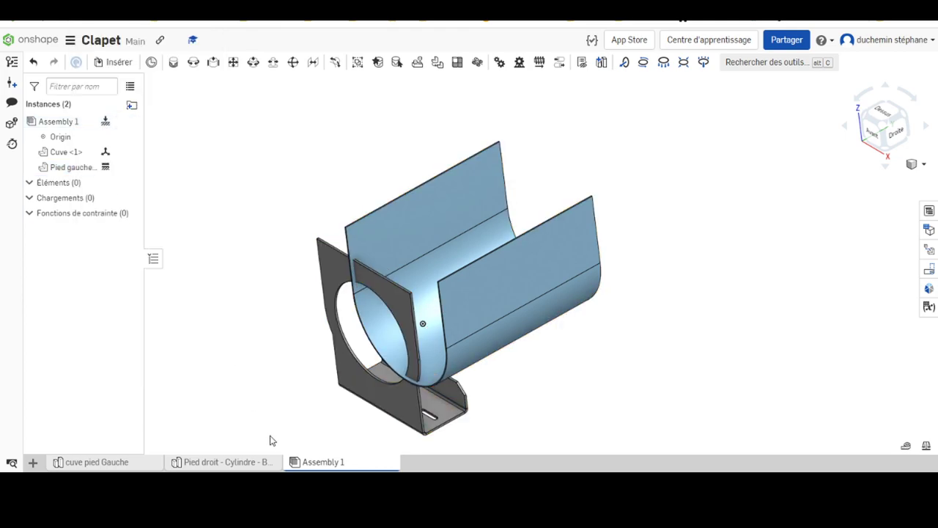
{"action": "left_click_drag", "start_coordinate": [351, 372], "coordinate": [285, 403]}
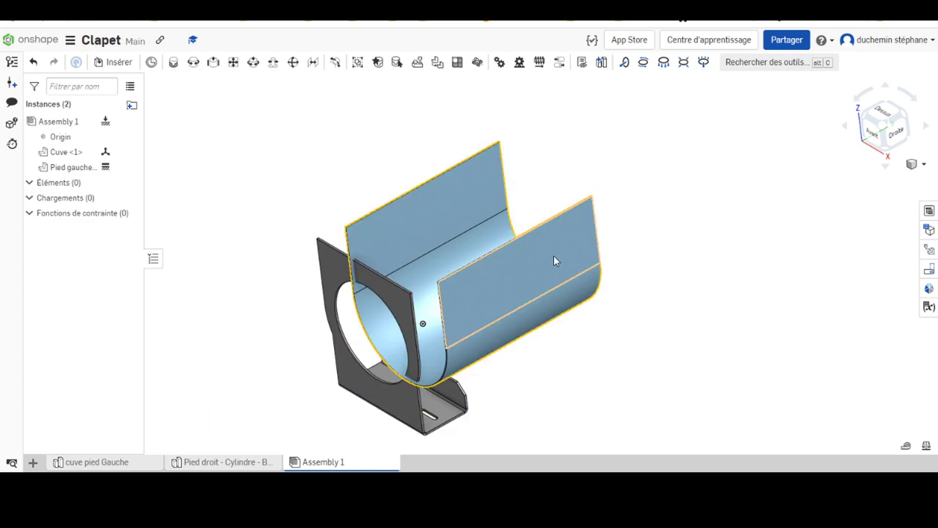
{"action": "mouse_move", "coordinate": [526, 264]}
{"action": "left_mouse_down"}
{"action": "mouse_move", "coordinate": [603, 237]}
{"action": "mouse_move", "coordinate": [538, 279]}
{"action": "mouse_move", "coordinate": [553, 241]}
{"action": "mouse_move", "coordinate": [492, 271]}
{"action": "mouse_move", "coordinate": [598, 225]}
{"action": "left_mouse_up"}
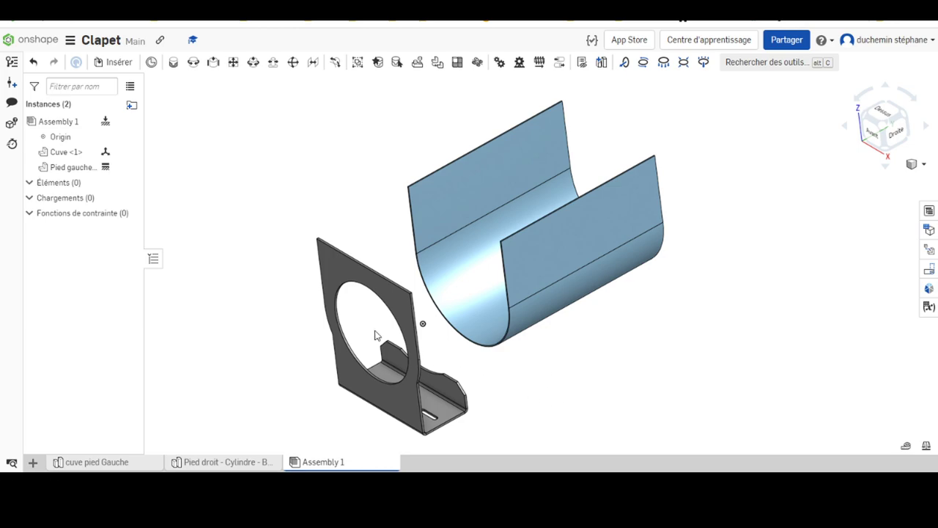
{"action": "scroll", "coordinate": [439, 337], "scroll_direction": "down", "scroll_amount": 3}
{"action": "scroll", "coordinate": [433, 352], "scroll_direction": "up", "scroll_amount": 2}
{"action": "scroll", "coordinate": [434, 389], "scroll_direction": "up", "scroll_amount": 3}
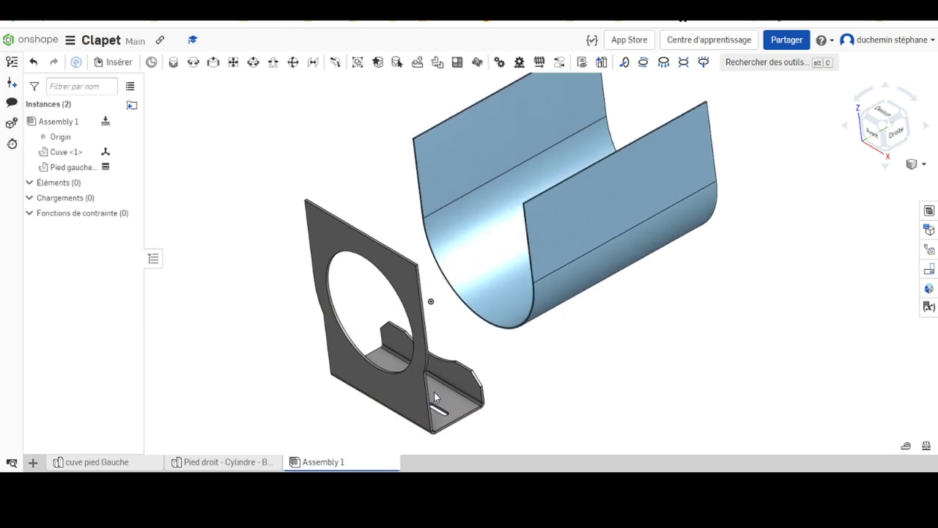
{"action": "mouse_move", "coordinate": [434, 392]}
{"action": "right_mouse_down"}
{"action": "mouse_move", "coordinate": [372, 371]}
{"action": "mouse_move", "coordinate": [319, 393]}
{"action": "right_mouse_up"}
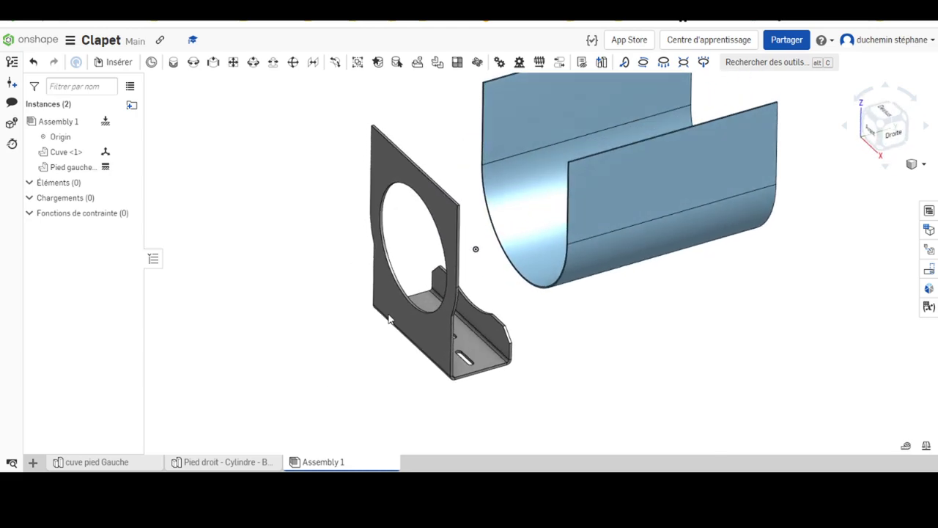
{"action": "scroll", "coordinate": [494, 226], "scroll_direction": "up", "scroll_amount": 2}
{"action": "scroll", "coordinate": [549, 263], "scroll_direction": "up", "scroll_amount": 1}
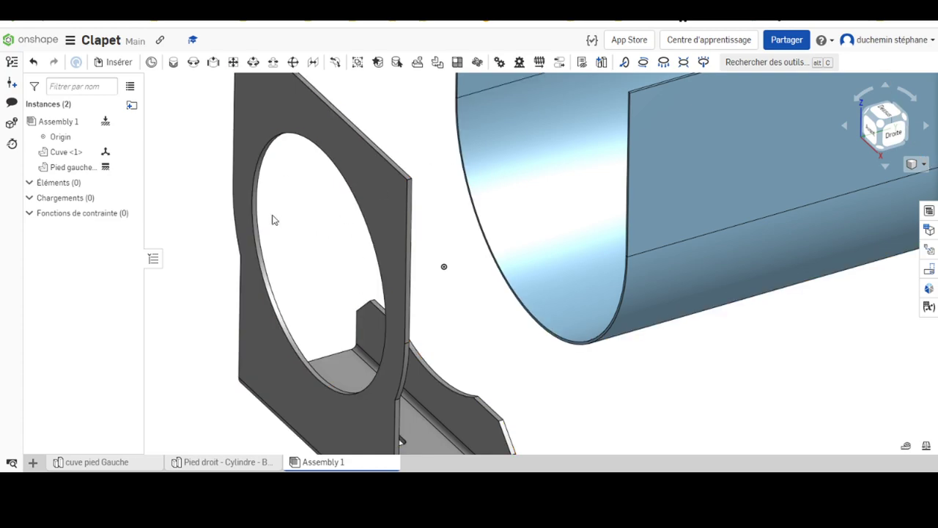
{"action": "scroll", "coordinate": [480, 293], "scroll_direction": "up", "scroll_amount": 2}
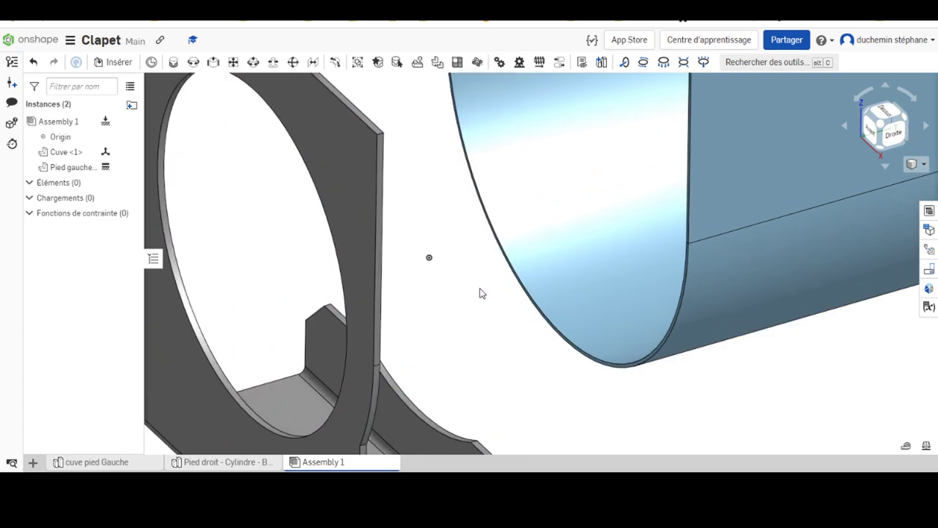
{"action": "scroll", "coordinate": [499, 286], "scroll_direction": "down", "scroll_amount": 2}
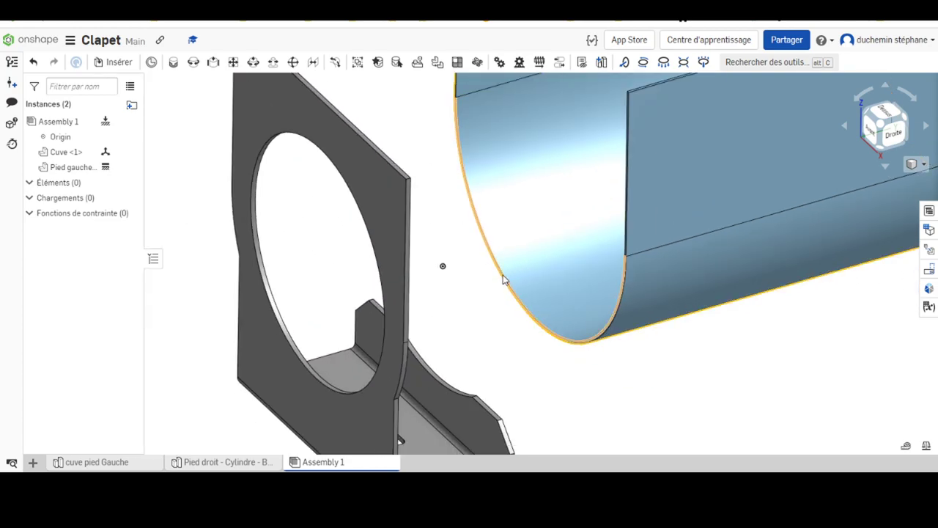
{"action": "scroll", "coordinate": [524, 301], "scroll_direction": "down", "scroll_amount": 2}
{"action": "scroll", "coordinate": [540, 293], "scroll_direction": "up", "scroll_amount": 2}
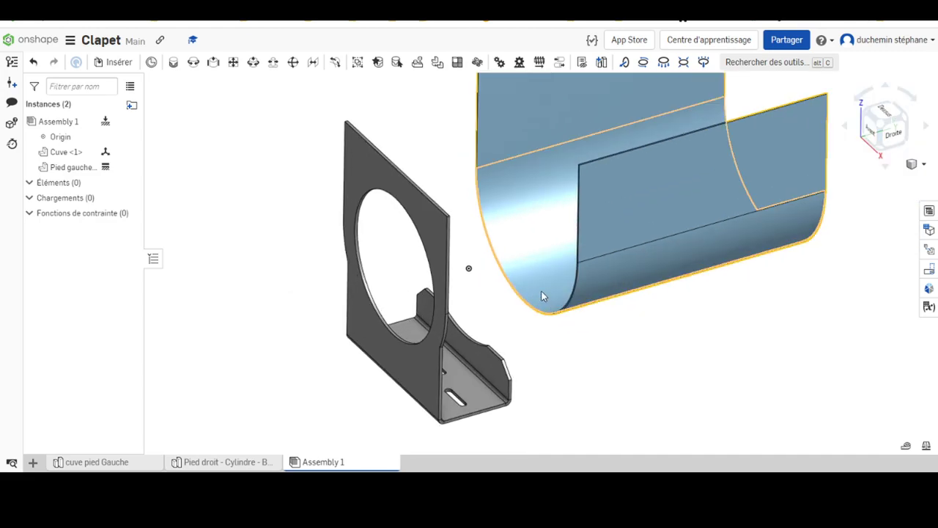
{"action": "scroll", "coordinate": [534, 297], "scroll_direction": "up", "scroll_amount": 2}
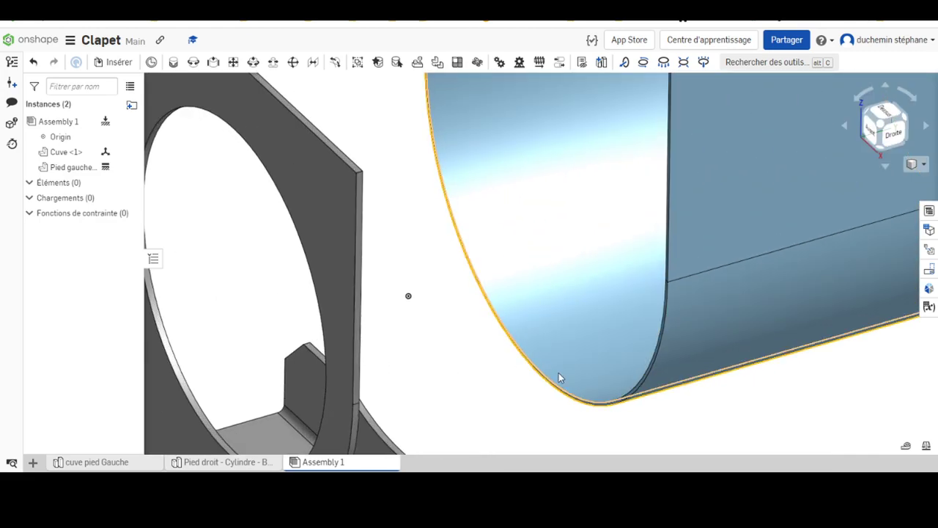
{"action": "left_click", "coordinate": [590, 404]}
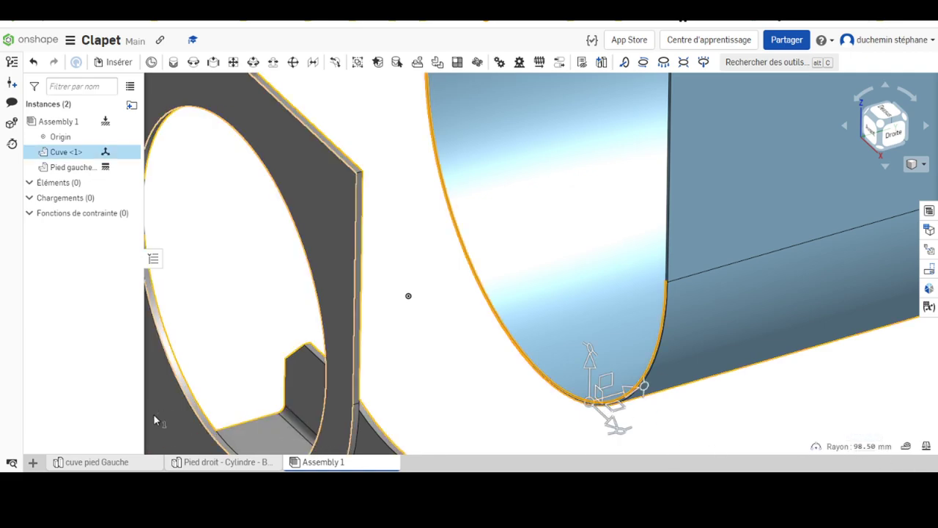
{"action": "left_click", "coordinate": [224, 185]}
{"action": "scroll", "coordinate": [219, 234], "scroll_direction": "down", "scroll_amount": 3}
{"action": "scroll", "coordinate": [218, 233], "scroll_direction": "up", "scroll_amount": 1}
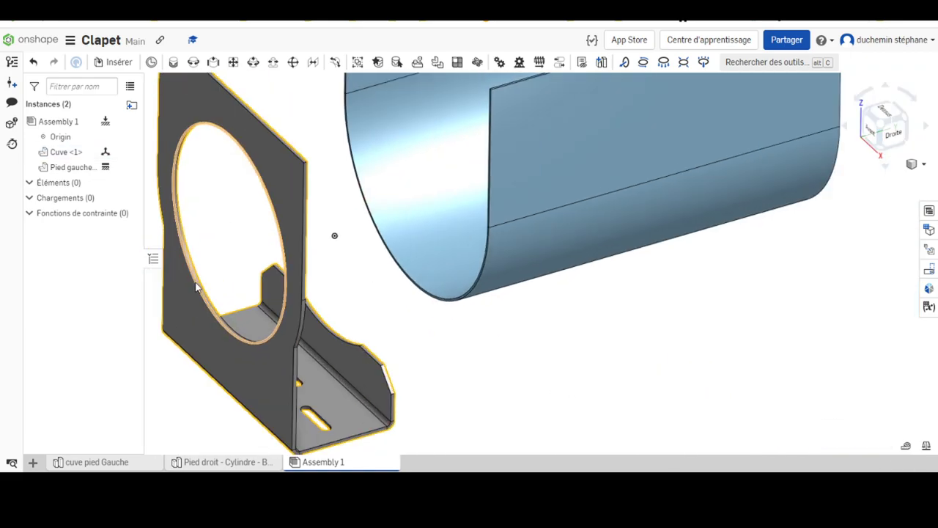
{"action": "scroll", "coordinate": [208, 269], "scroll_direction": "up", "scroll_amount": 4}
{"action": "left_click", "coordinate": [185, 264]}
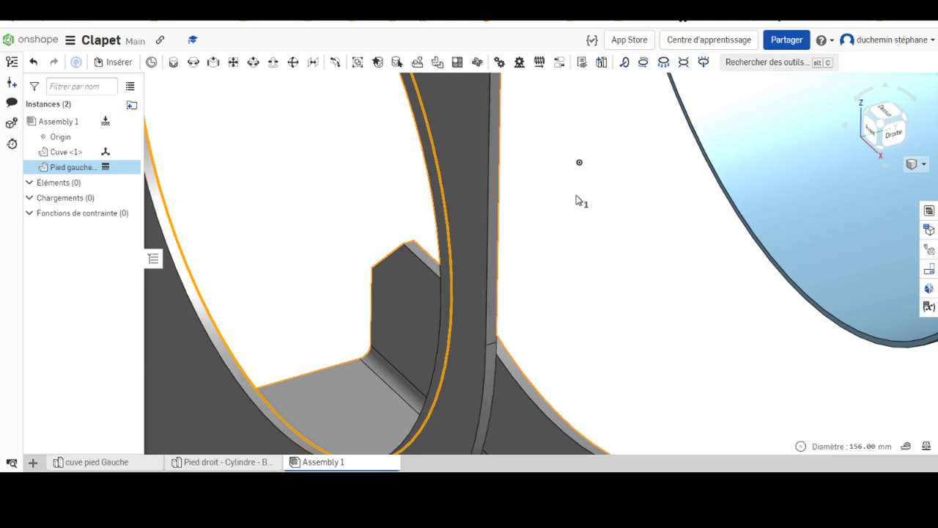
{"action": "key", "text": "shift+7"}
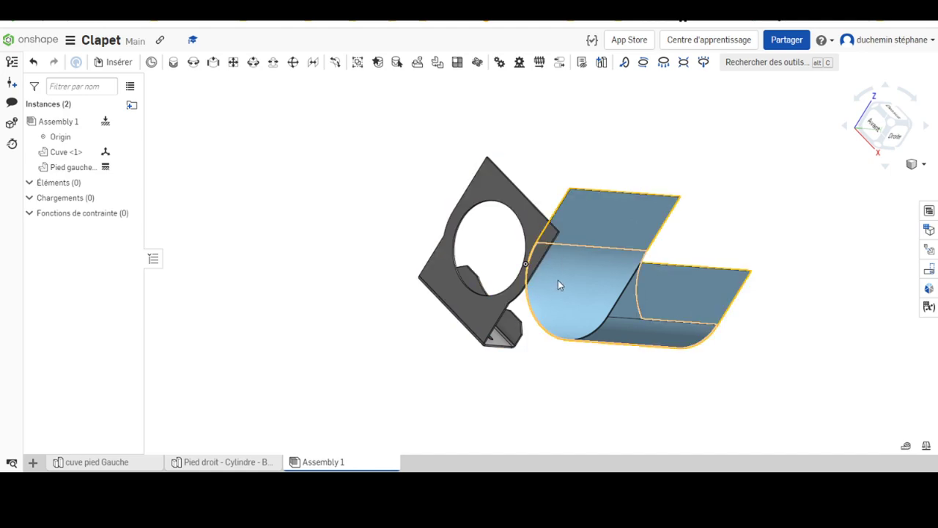
{"action": "mouse_move", "coordinate": [564, 348]}
{"action": "right_mouse_down"}
{"action": "mouse_move", "coordinate": [552, 396]}
{"action": "mouse_move", "coordinate": [505, 369]}
{"action": "right_mouse_up"}
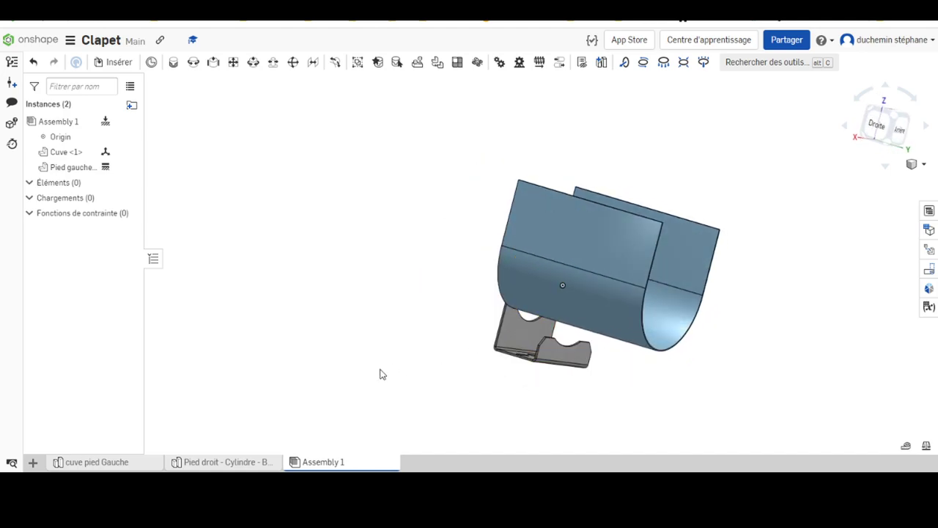
{"action": "middle_click_drag", "start_coordinate": [382, 338], "coordinate": [340, 340]}
{"action": "mouse_move", "coordinate": [387, 306]}
{"action": "right_mouse_down"}
{"action": "mouse_move", "coordinate": [247, 276]}
{"action": "mouse_move", "coordinate": [289, 286]}
{"action": "mouse_move", "coordinate": [311, 316]}
{"action": "right_mouse_up"}
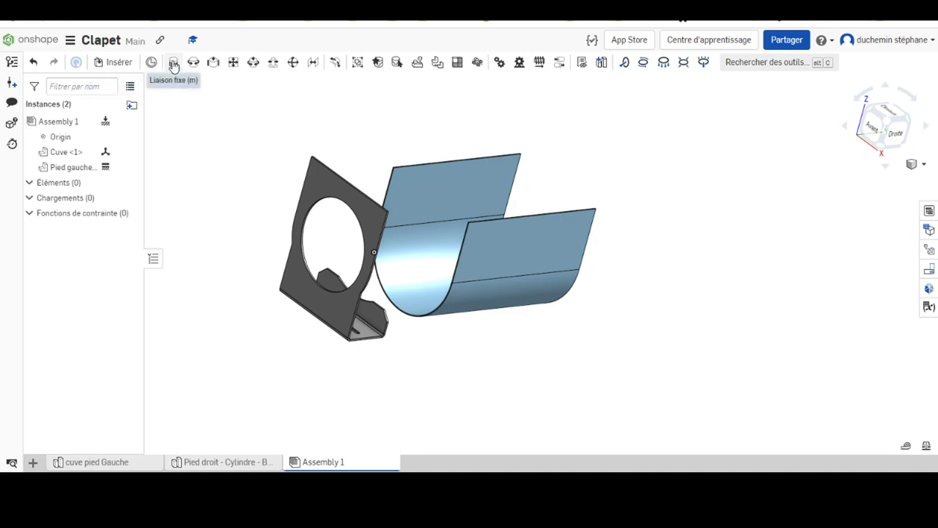
Start a fixed mate linking the tank's end edge to the plate's round hole
{"action": "left_click", "coordinate": [173, 65]}
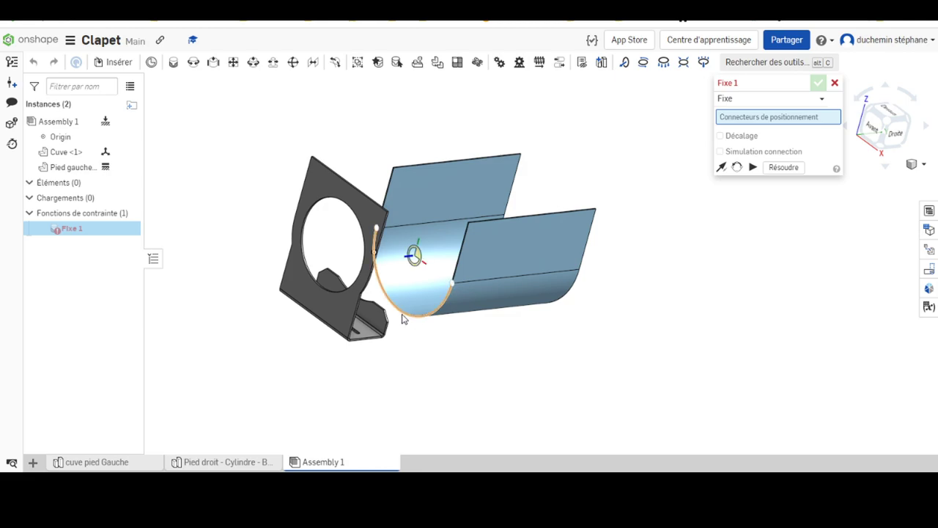
{"action": "left_click", "coordinate": [414, 257]}
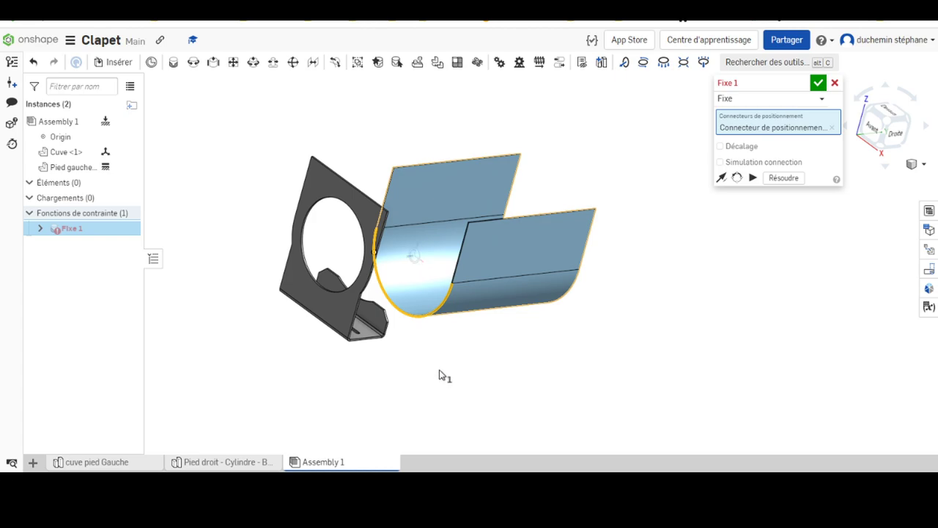
{"action": "right_click_drag", "start_coordinate": [443, 376], "coordinate": [379, 390]}
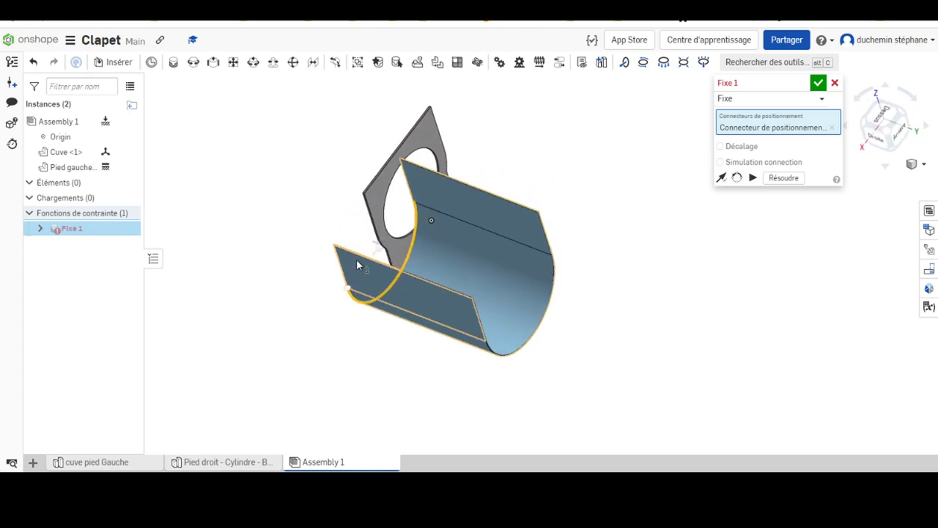
{"action": "left_click", "coordinate": [387, 201]}
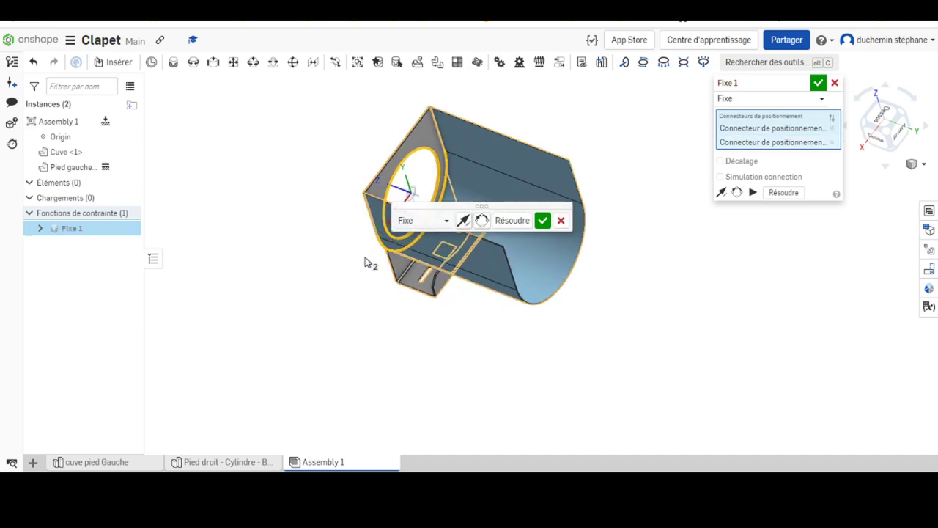
{"action": "left_click", "coordinate": [443, 222]}
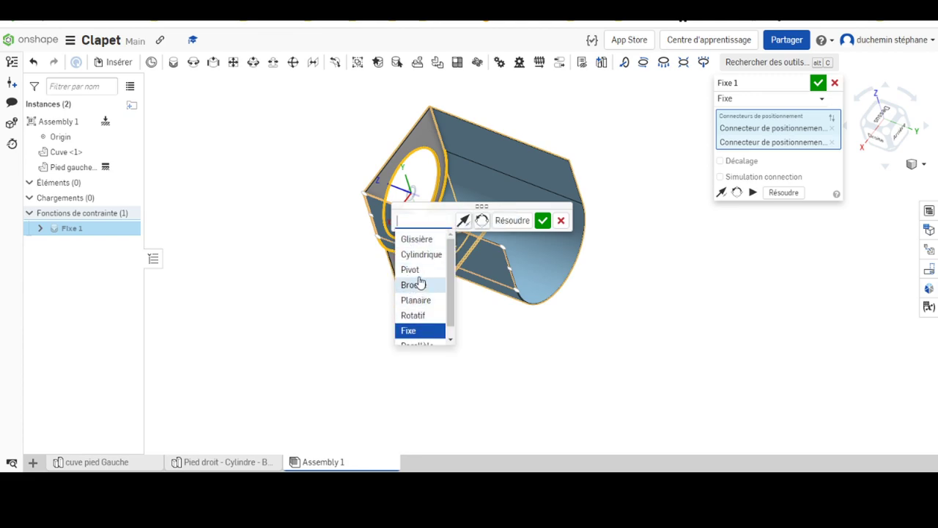
{"action": "scroll", "coordinate": [440, 316], "scroll_direction": "down", "scroll_amount": 1}
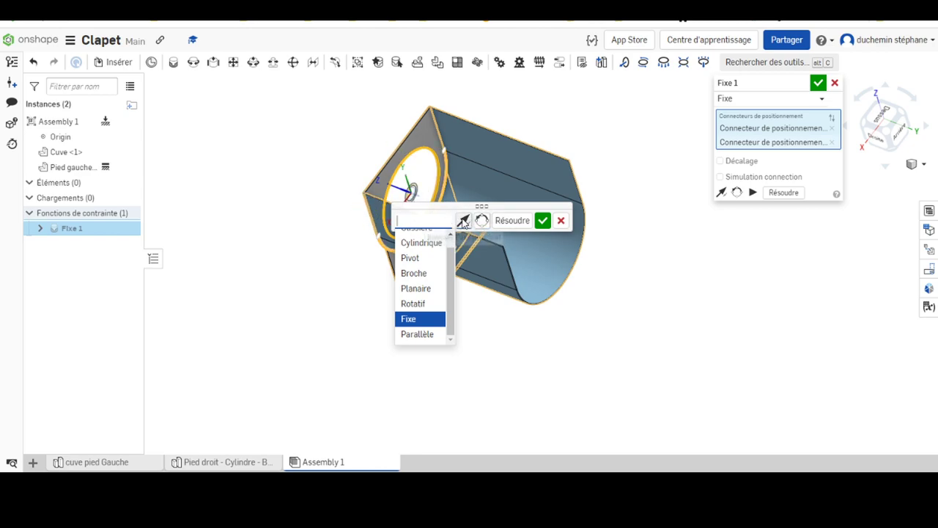
Flip and rotate the tank about the mate axis to orient it, then confirm
{"action": "left_click", "coordinate": [464, 221]}
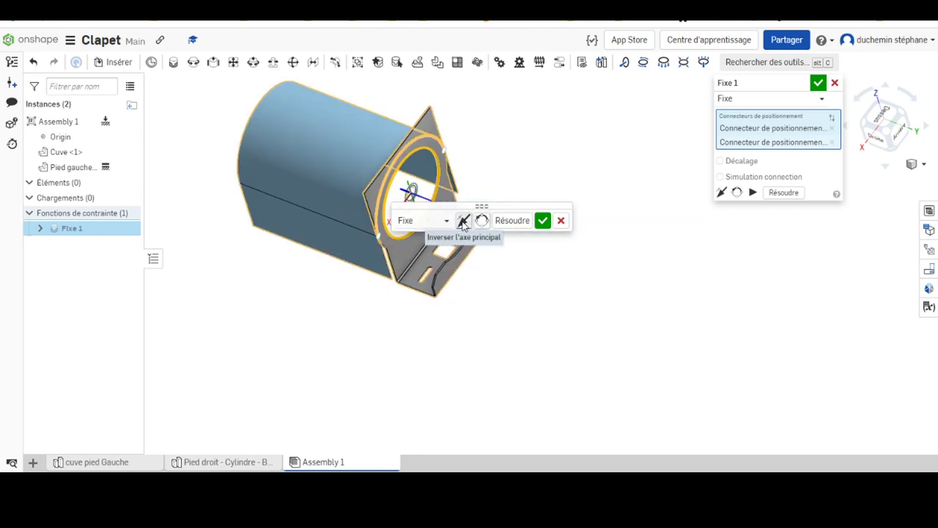
{"action": "left_click", "coordinate": [464, 221]}
{"action": "left_click", "coordinate": [482, 220]}
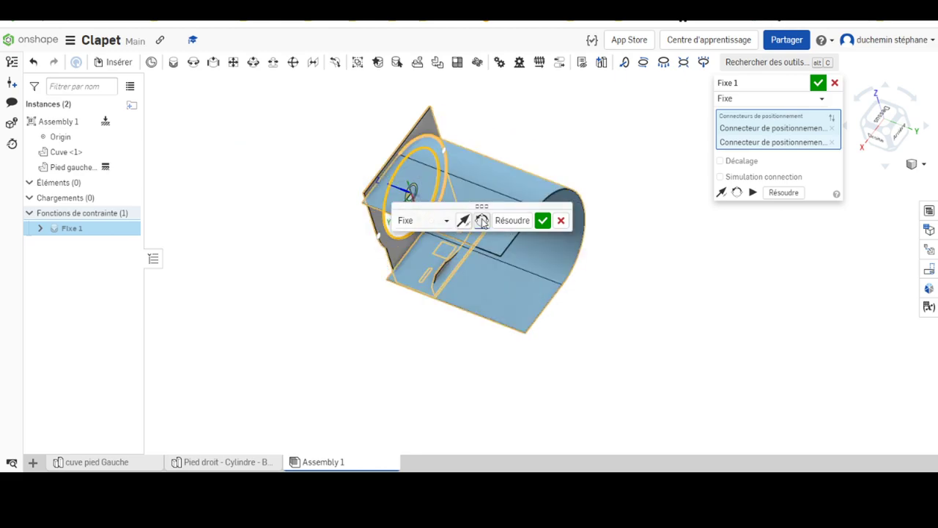
{"action": "left_click", "coordinate": [482, 221]}
{"action": "left_click", "coordinate": [482, 221]}
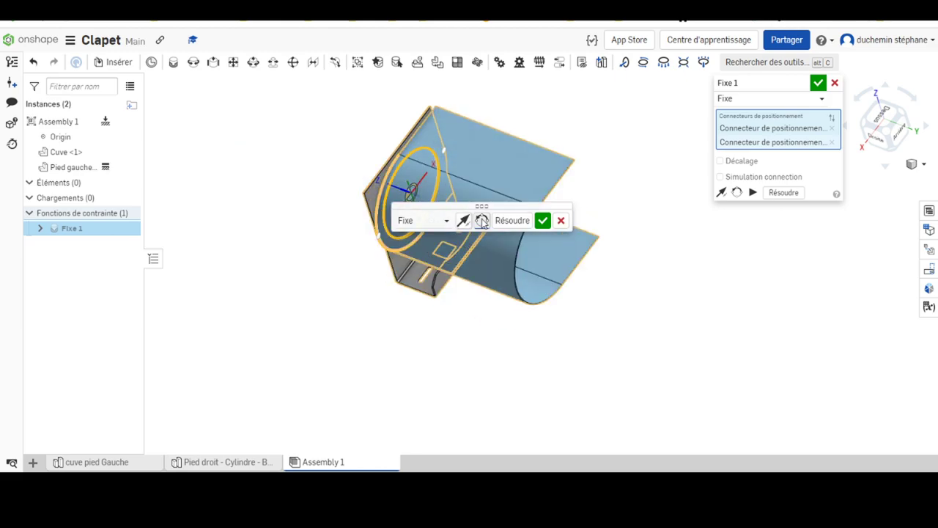
{"action": "left_click", "coordinate": [482, 221]}
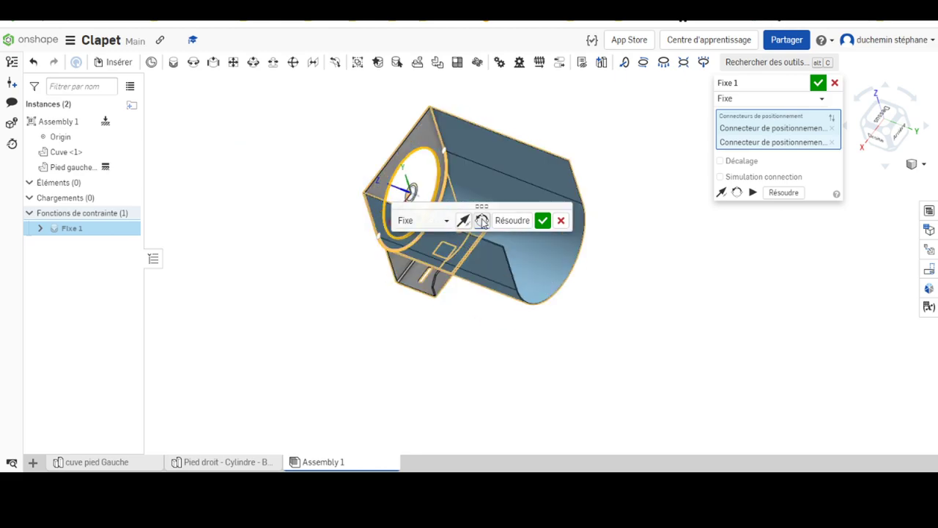
{"action": "left_click", "coordinate": [542, 221]}
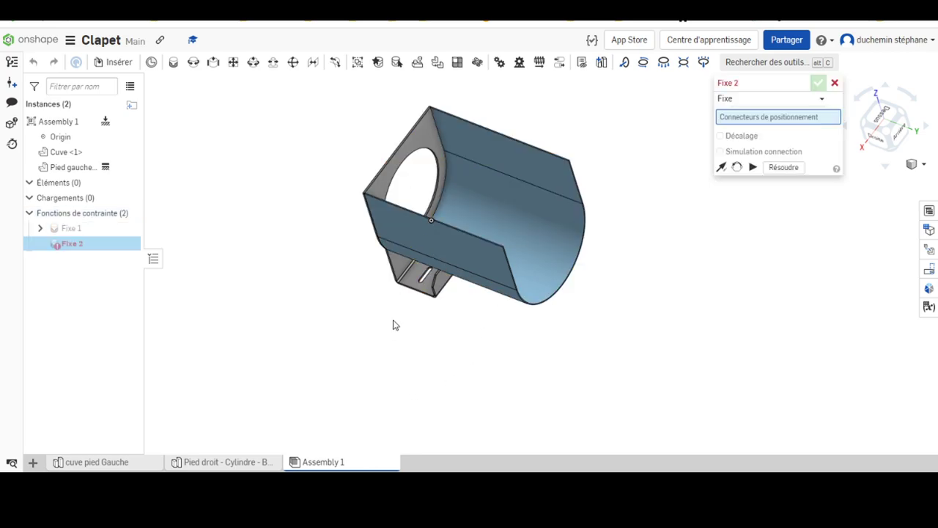
Inspect the mated tank from several angles and cancel the extra Fixe 2 mate
{"action": "mouse_move", "coordinate": [391, 324]}
{"action": "right_mouse_down"}
{"action": "mouse_move", "coordinate": [470, 276]}
{"action": "mouse_move", "coordinate": [482, 304]}
{"action": "mouse_move", "coordinate": [489, 176]}
{"action": "mouse_move", "coordinate": [513, 168]}
{"action": "right_mouse_up"}
{"action": "scroll", "coordinate": [518, 173], "scroll_direction": "up", "scroll_amount": 3}
{"action": "scroll", "coordinate": [518, 173], "scroll_direction": "up", "scroll_amount": 5}
{"action": "right_click_drag", "start_coordinate": [500, 206], "coordinate": [452, 230]}
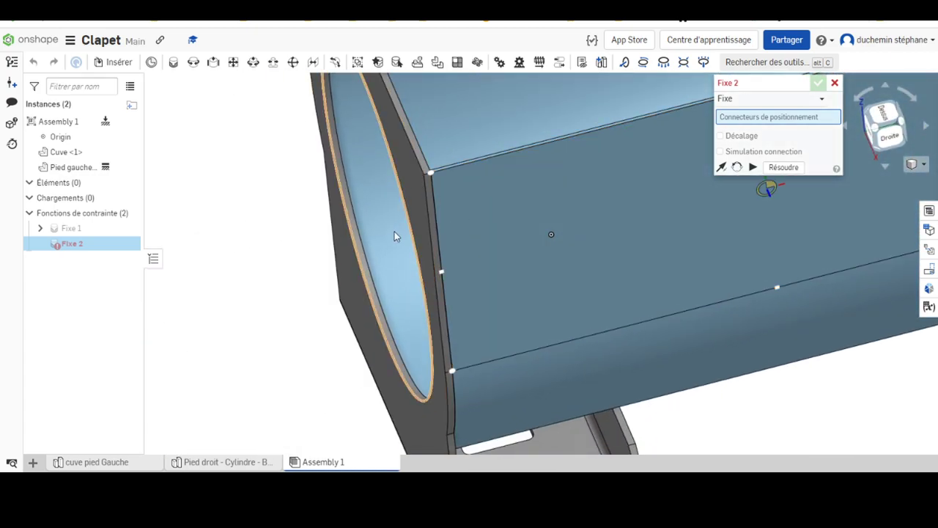
{"action": "scroll", "coordinate": [415, 201], "scroll_direction": "up", "scroll_amount": 3}
{"action": "middle_click_drag", "start_coordinate": [415, 200], "coordinate": [499, 242]}
{"action": "scroll", "coordinate": [499, 237], "scroll_direction": "down", "scroll_amount": 5}
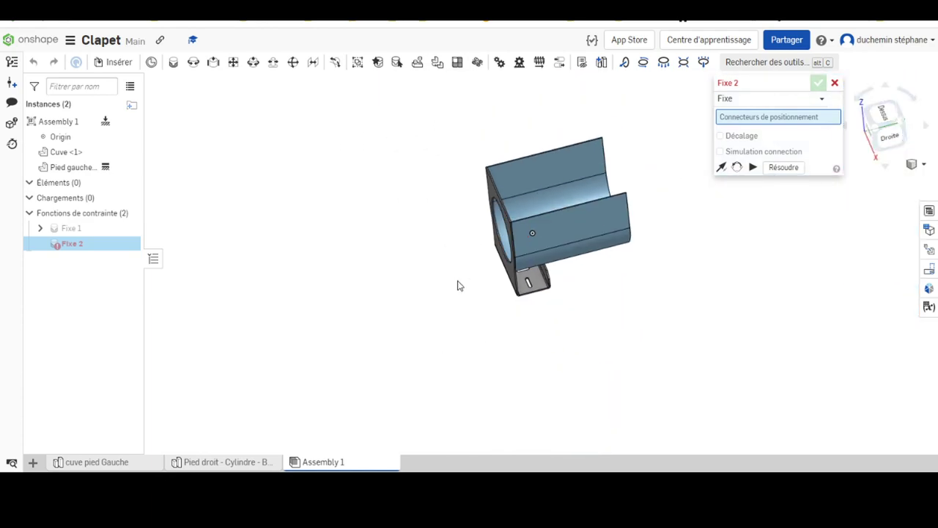
{"action": "mouse_move", "coordinate": [459, 283]}
{"action": "right_mouse_down"}
{"action": "mouse_move", "coordinate": [457, 253]}
{"action": "mouse_move", "coordinate": [536, 233]}
{"action": "right_mouse_up"}
{"action": "mouse_move", "coordinate": [535, 233]}
{"action": "middle_mouse_down"}
{"action": "mouse_move", "coordinate": [477, 226]}
{"action": "mouse_move", "coordinate": [369, 245]}
{"action": "middle_mouse_up"}
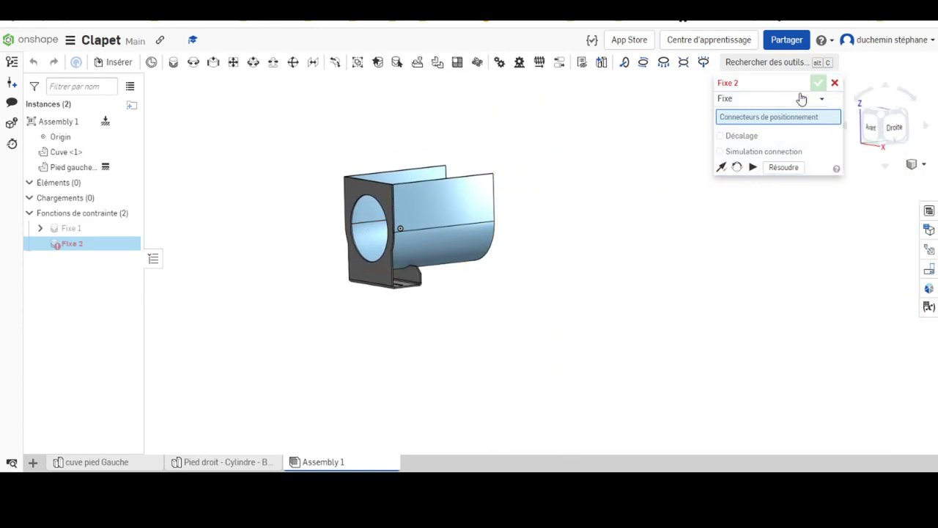
{"action": "left_click", "coordinate": [834, 83]}
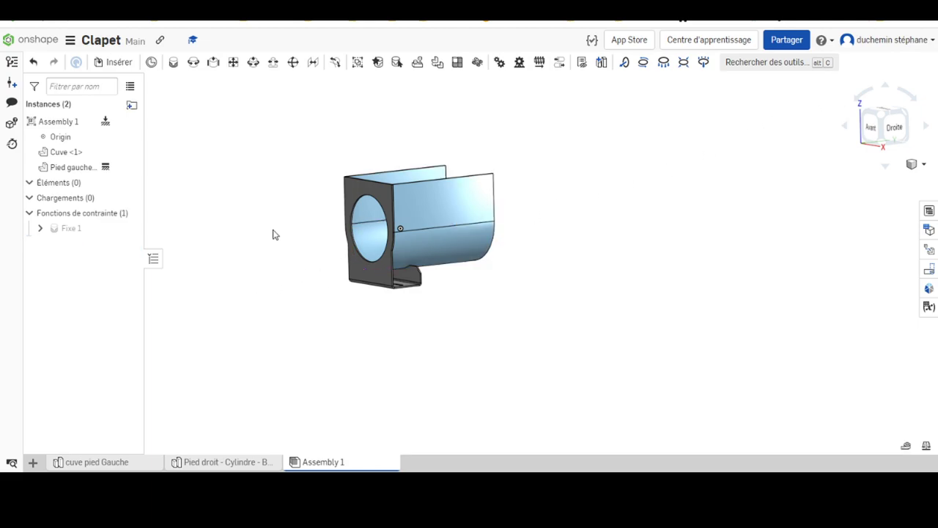
Rename mate Fixe 1 to 'pied G / cuve' via Renommer in its context menu
{"action": "mouse_move", "coordinate": [223, 247]}
{"action": "right_mouse_down"}
{"action": "mouse_move", "coordinate": [227, 264]}
{"action": "mouse_move", "coordinate": [241, 254]}
{"action": "right_mouse_up"}
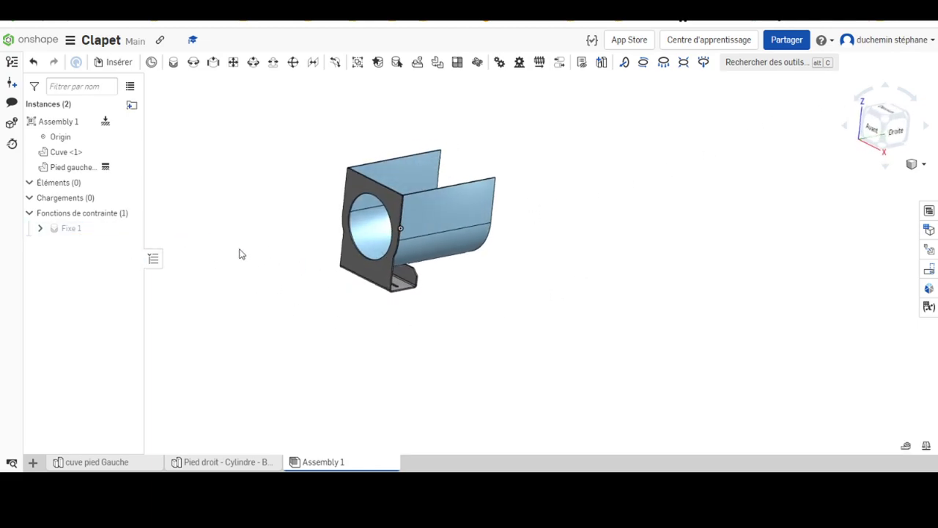
{"action": "left_click", "coordinate": [71, 232]}
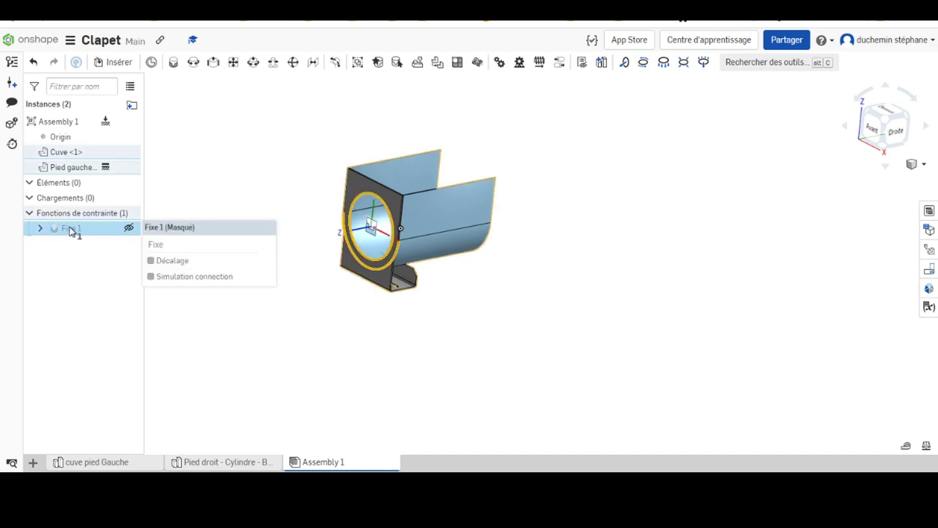
{"action": "right_click", "coordinate": [71, 231]}
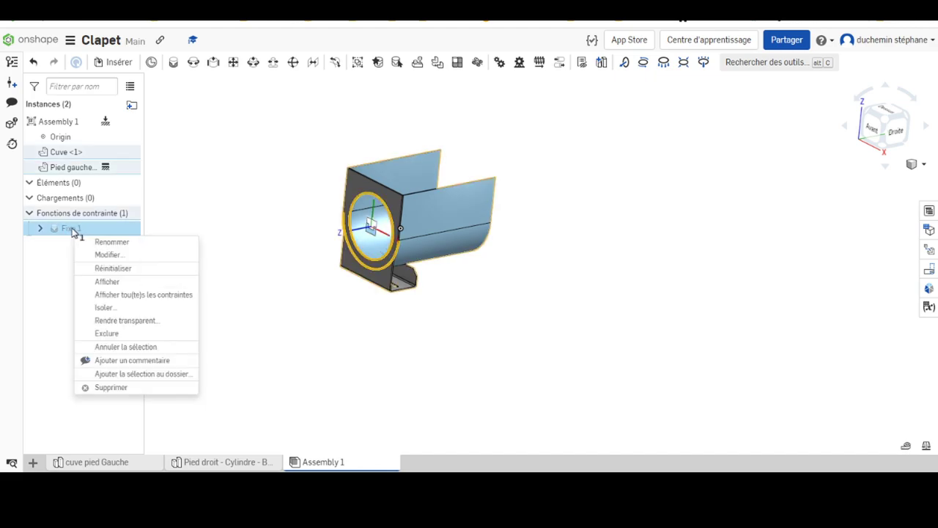
{"action": "left_click", "coordinate": [110, 246]}
{"action": "type", "text": "pied G / cuve"}
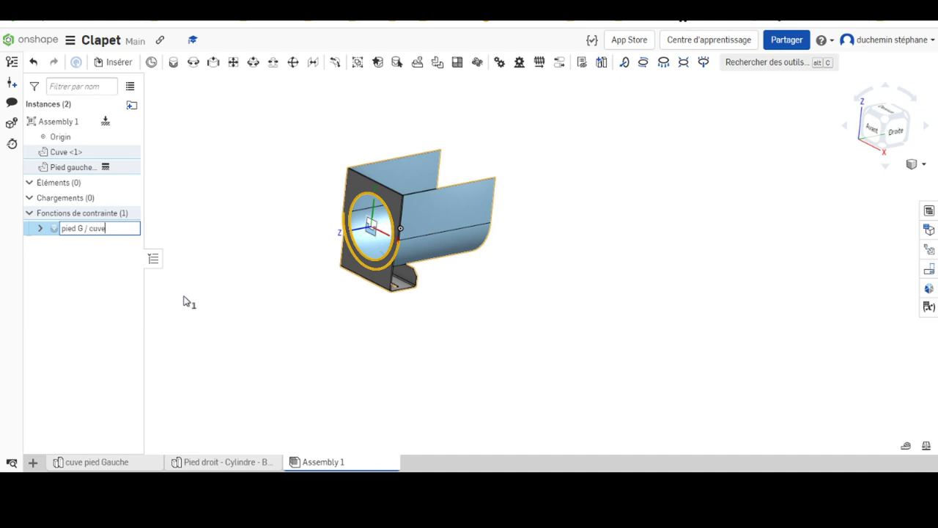
{"action": "left_click", "coordinate": [213, 274]}
{"action": "mouse_move", "coordinate": [81, 228]}
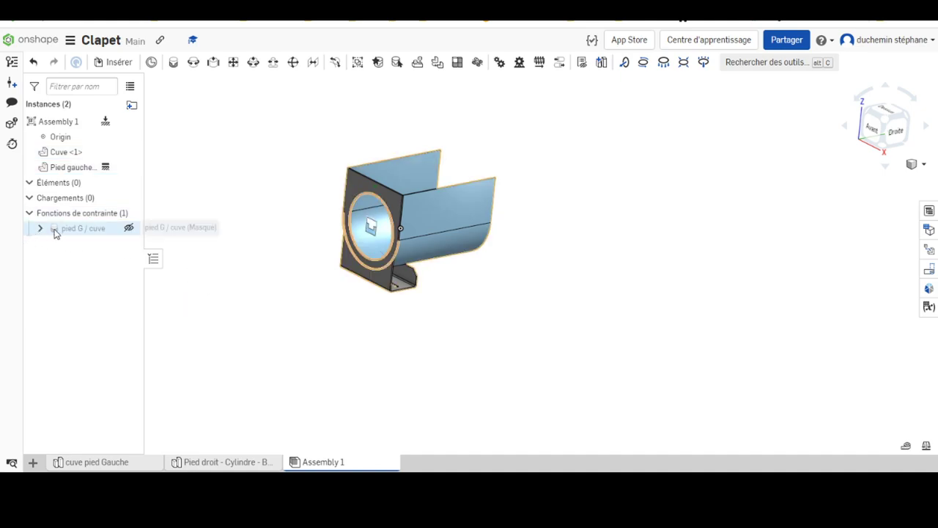
Insert Pied droit from the Pied droit - Cylindre - Bride Cyl studio beside the tank
{"action": "left_click", "coordinate": [115, 61]}
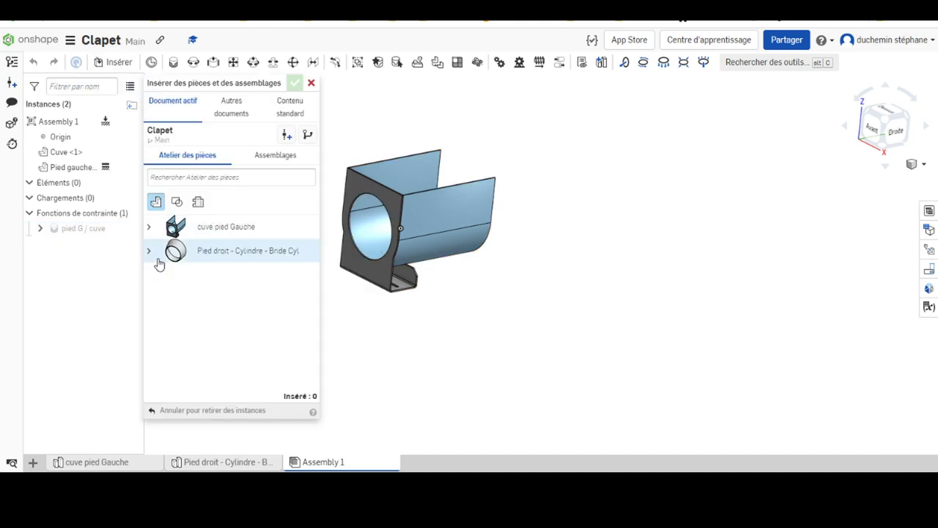
{"action": "left_click", "coordinate": [150, 253]}
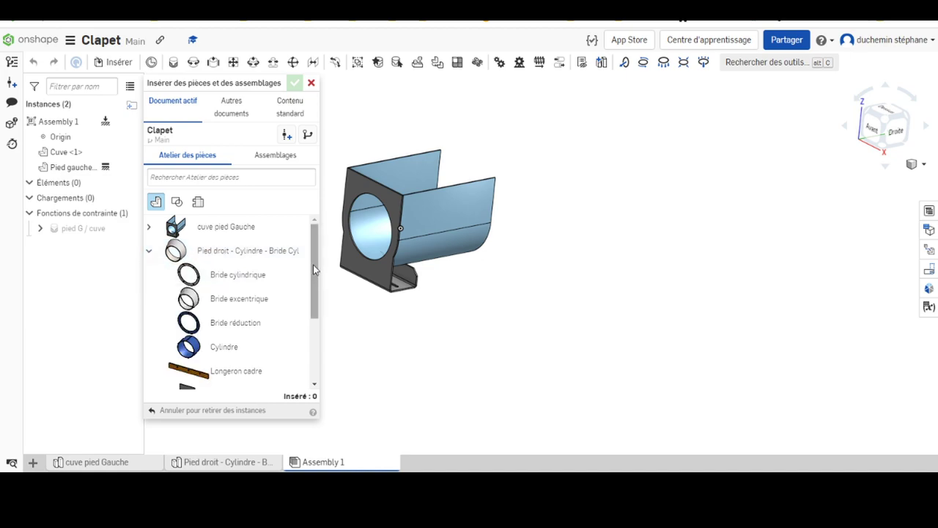
{"action": "left_click_drag", "start_coordinate": [313, 265], "coordinate": [327, 361]}
{"action": "left_click", "coordinate": [211, 281]}
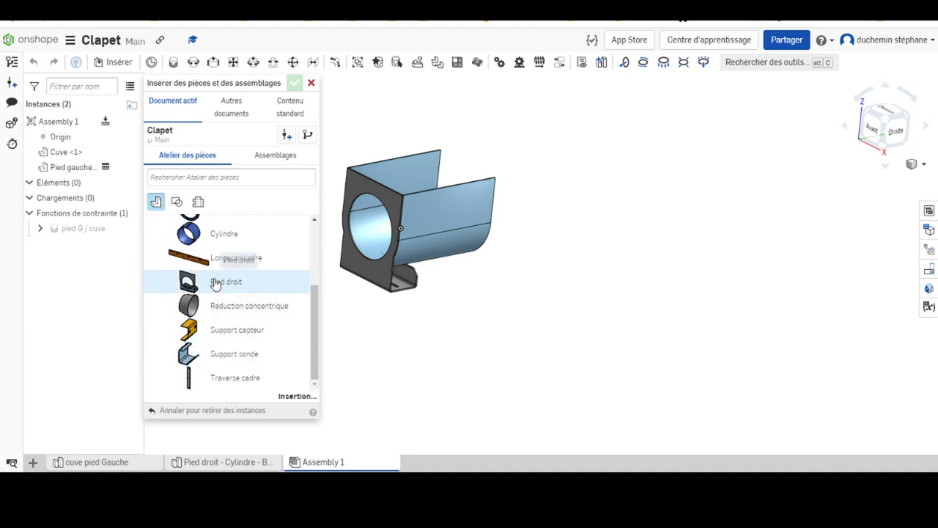
{"action": "left_click", "coordinate": [561, 222]}
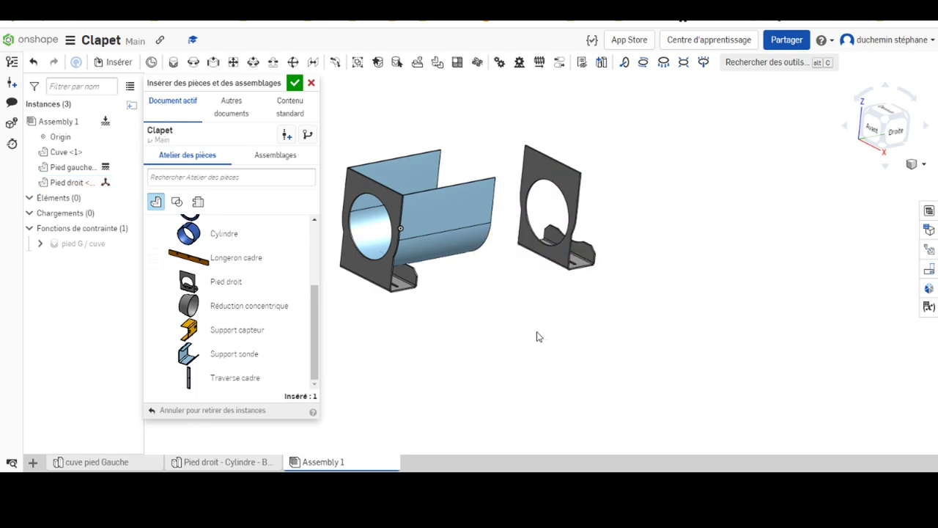
{"action": "mouse_move", "coordinate": [539, 336]}
{"action": "right_mouse_down"}
{"action": "mouse_move", "coordinate": [532, 313]}
{"action": "mouse_move", "coordinate": [425, 259]}
{"action": "right_mouse_up"}
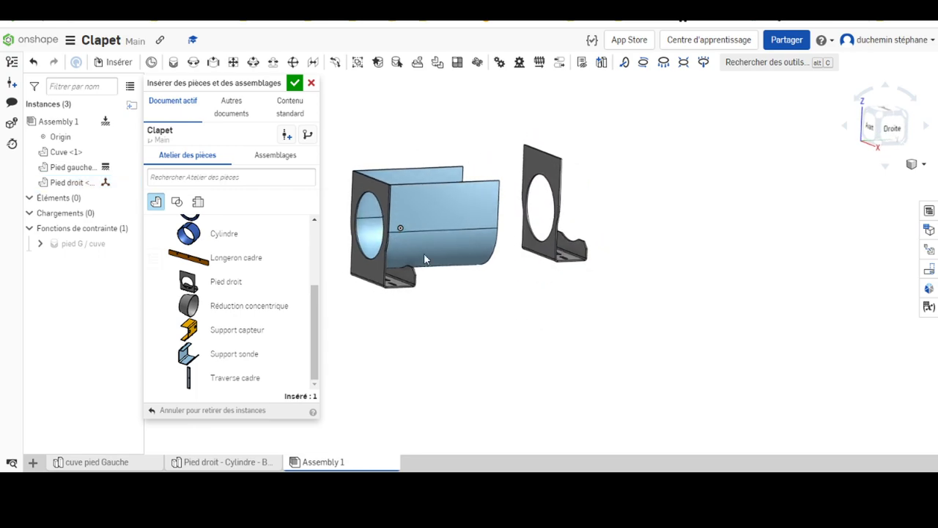
{"action": "left_click", "coordinate": [294, 83]}
{"action": "mouse_move", "coordinate": [616, 328]}
{"action": "right_mouse_down"}
{"action": "mouse_move", "coordinate": [549, 274]}
{"action": "mouse_move", "coordinate": [594, 314]}
{"action": "mouse_move", "coordinate": [626, 324]}
{"action": "mouse_move", "coordinate": [614, 325]}
{"action": "mouse_move", "coordinate": [626, 313]}
{"action": "mouse_move", "coordinate": [606, 308]}
{"action": "mouse_move", "coordinate": [618, 318]}
{"action": "mouse_move", "coordinate": [638, 310]}
{"action": "mouse_move", "coordinate": [561, 303]}
{"action": "mouse_move", "coordinate": [542, 318]}
{"action": "mouse_move", "coordinate": [535, 304]}
{"action": "mouse_move", "coordinate": [547, 323]}
{"action": "mouse_move", "coordinate": [565, 316]}
{"action": "right_mouse_up"}
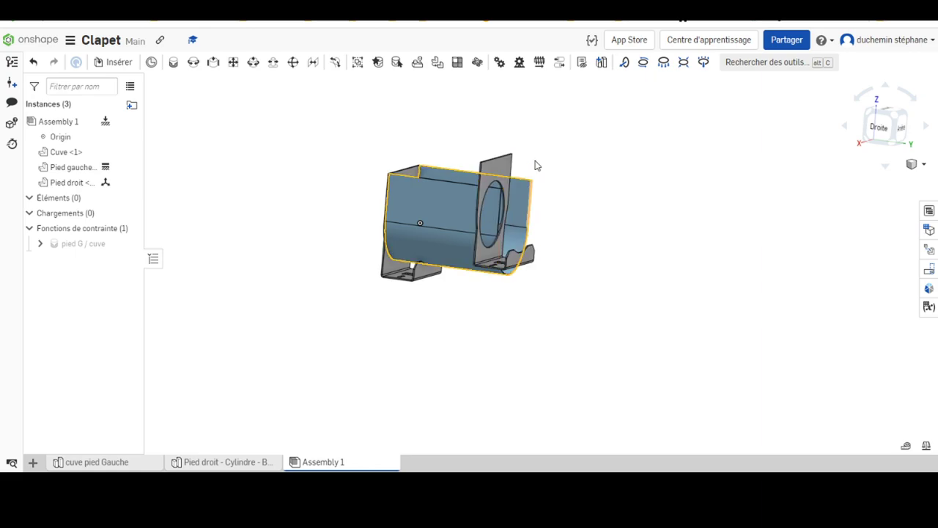
Drag the Pied droit plate in front of the tank's open end, viewed from the rear
{"action": "scroll", "coordinate": [557, 214], "scroll_direction": "up", "scroll_amount": 3}
{"action": "scroll", "coordinate": [539, 238], "scroll_direction": "up", "scroll_amount": 5}
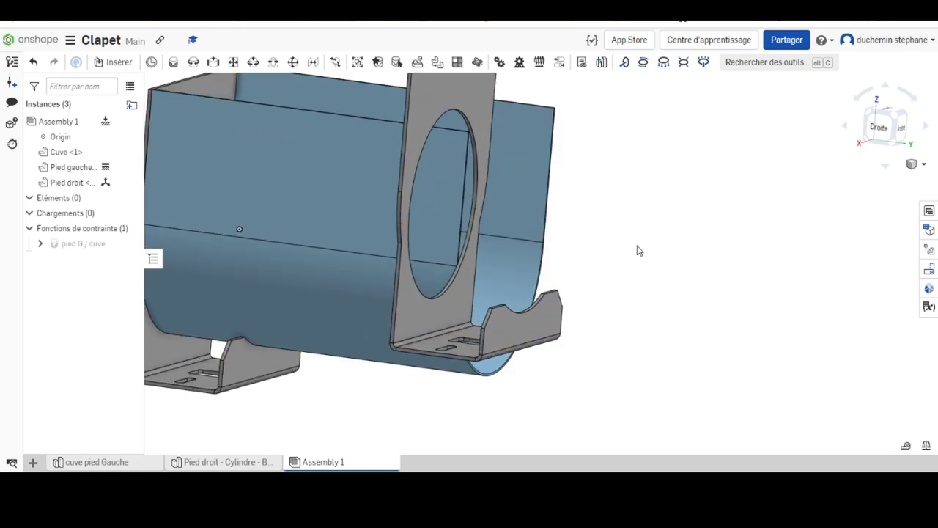
{"action": "right_click_drag", "start_coordinate": [637, 249], "coordinate": [597, 249]}
{"action": "mouse_move", "coordinate": [248, 115]}
{"action": "left_mouse_down"}
{"action": "mouse_move", "coordinate": [537, 174]}
{"action": "mouse_move", "coordinate": [528, 177]}
{"action": "left_mouse_up"}
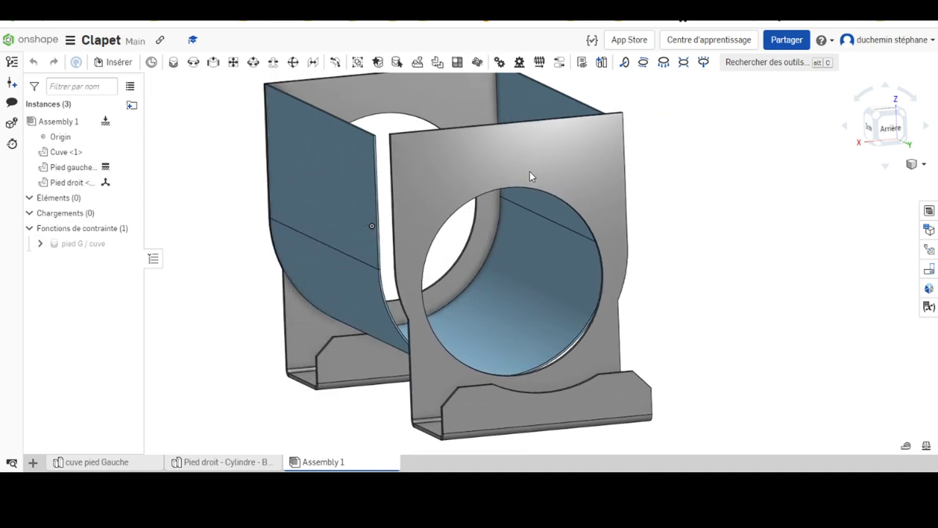
{"action": "mouse_move", "coordinate": [195, 207]}
{"action": "right_mouse_down"}
{"action": "mouse_move", "coordinate": [272, 207]}
{"action": "mouse_move", "coordinate": [241, 214]}
{"action": "right_mouse_up"}
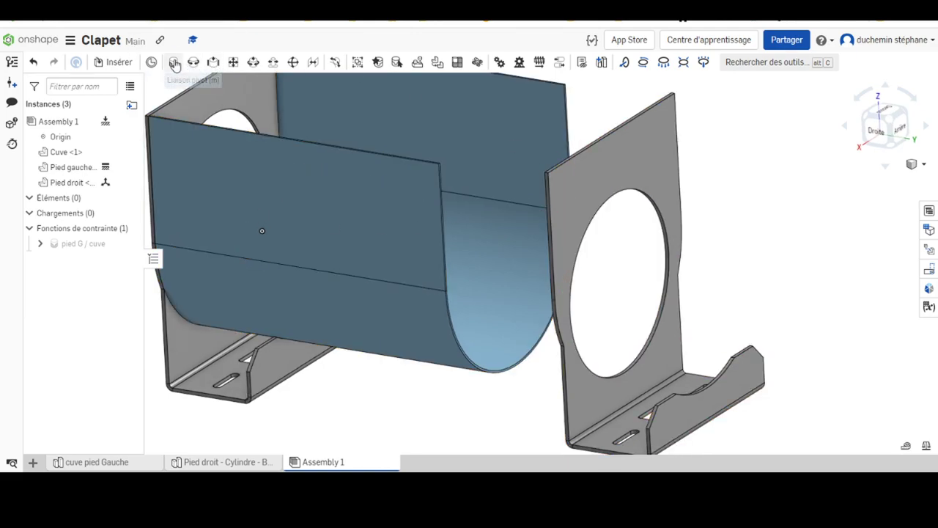
Start a fixed mate from a point on Pied droit to the tank corner
{"action": "left_click", "coordinate": [175, 64]}
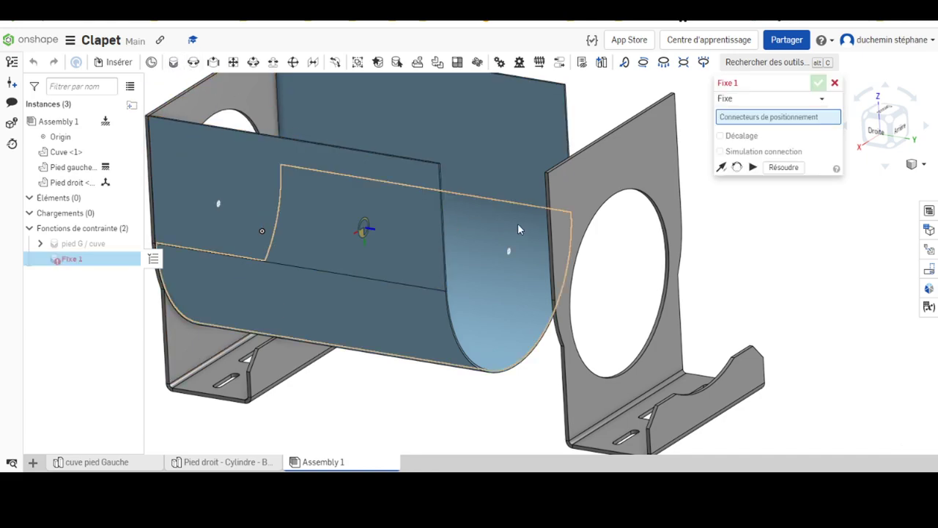
{"action": "left_click", "coordinate": [665, 116]}
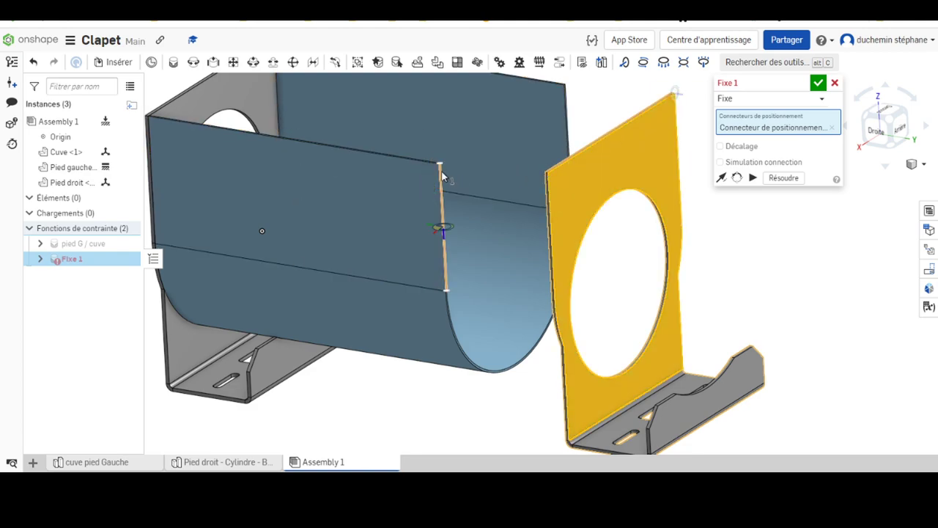
{"action": "scroll", "coordinate": [446, 175], "scroll_direction": "up", "scroll_amount": 5}
{"action": "scroll", "coordinate": [441, 176], "scroll_direction": "up", "scroll_amount": 3}
{"action": "scroll", "coordinate": [439, 176], "scroll_direction": "up", "scroll_amount": 2}
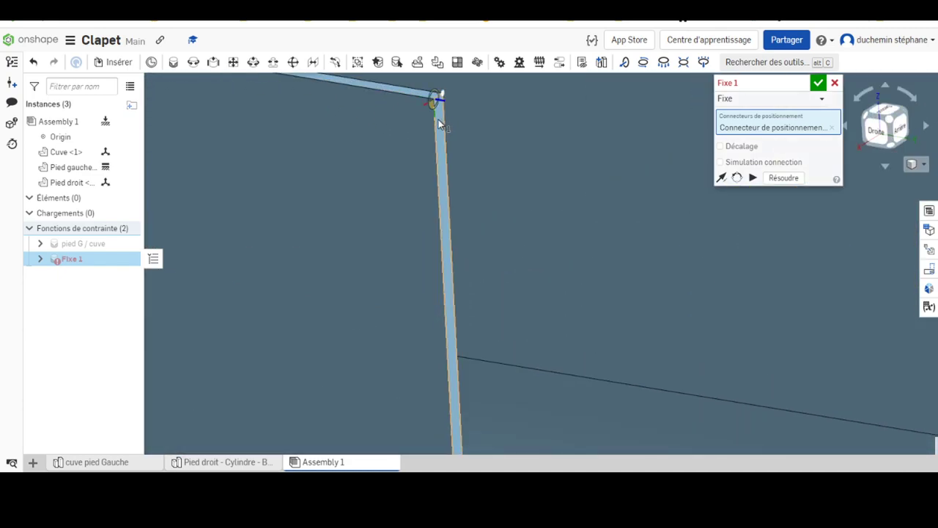
{"action": "left_click", "coordinate": [439, 121]}
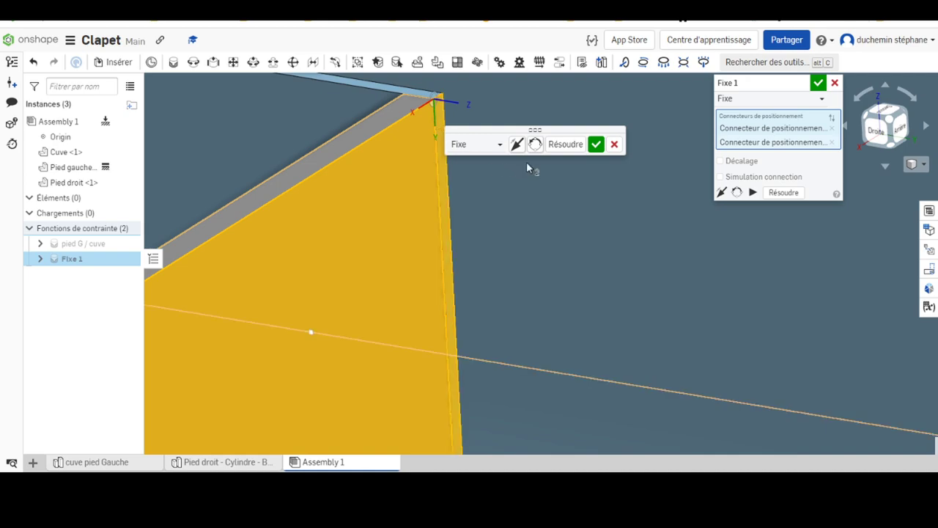
Flip and reorient the plate to face the tank end, then confirm Fixe 1 in right view
{"action": "left_click", "coordinate": [519, 144]}
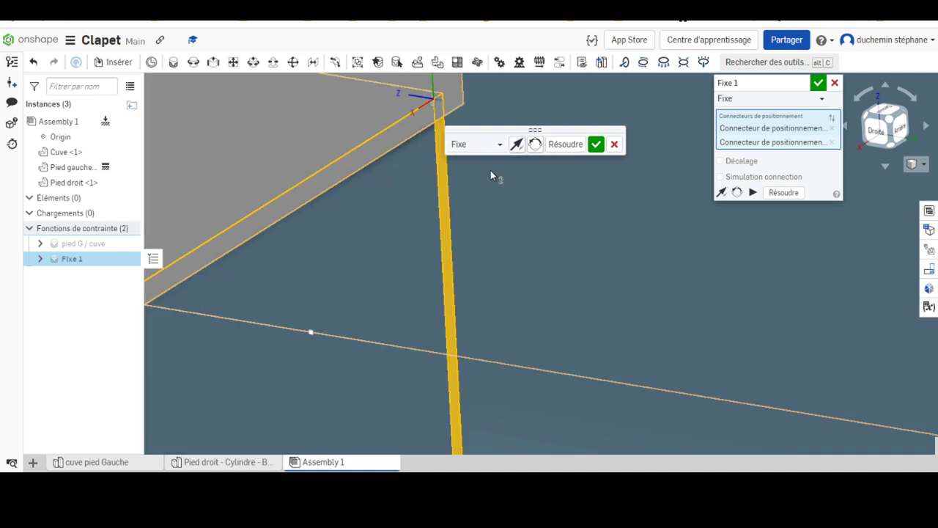
{"action": "scroll", "coordinate": [490, 168], "scroll_direction": "up", "scroll_amount": 2}
{"action": "scroll", "coordinate": [485, 173], "scroll_direction": "down", "scroll_amount": 3}
{"action": "scroll", "coordinate": [427, 162], "scroll_direction": "down", "scroll_amount": 3}
{"action": "scroll", "coordinate": [427, 162], "scroll_direction": "down", "scroll_amount": 2}
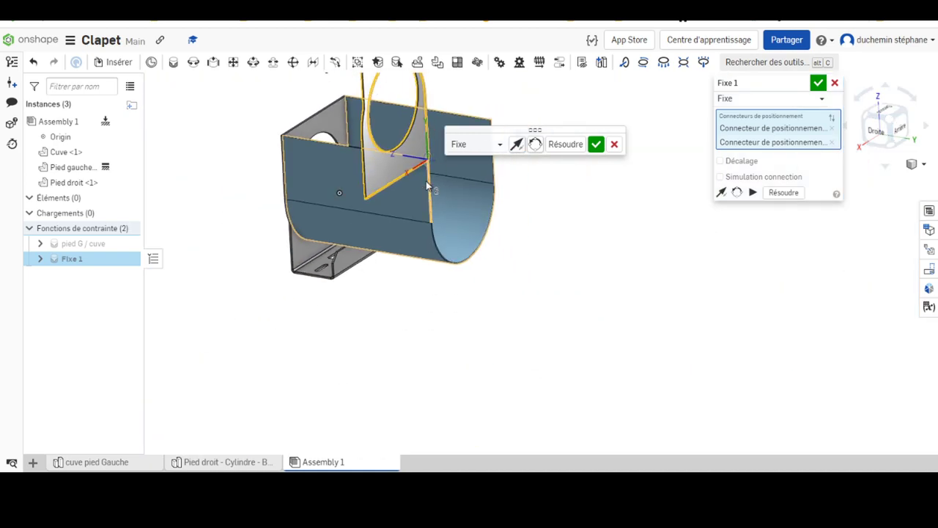
{"action": "scroll", "coordinate": [414, 173], "scroll_direction": "up", "scroll_amount": 2}
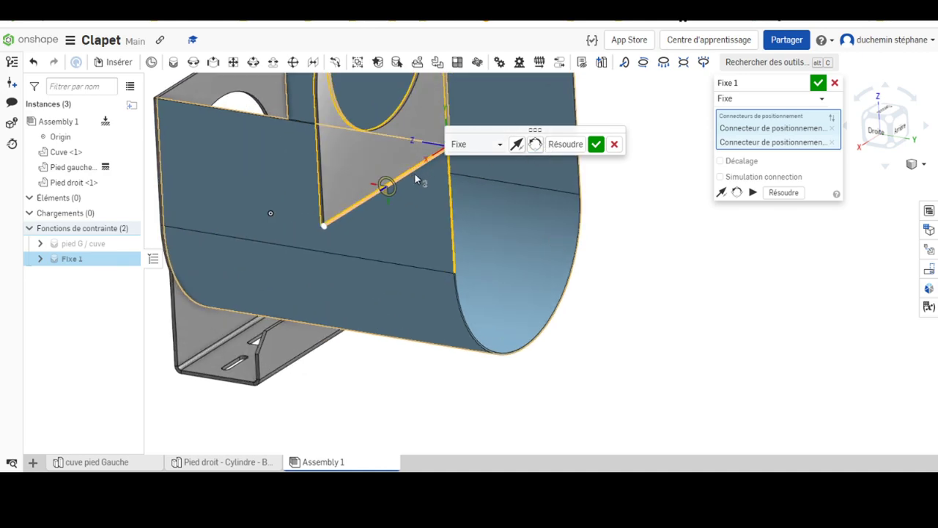
{"action": "scroll", "coordinate": [414, 173], "scroll_direction": "up", "scroll_amount": 2}
{"action": "scroll", "coordinate": [470, 167], "scroll_direction": "up", "scroll_amount": 3}
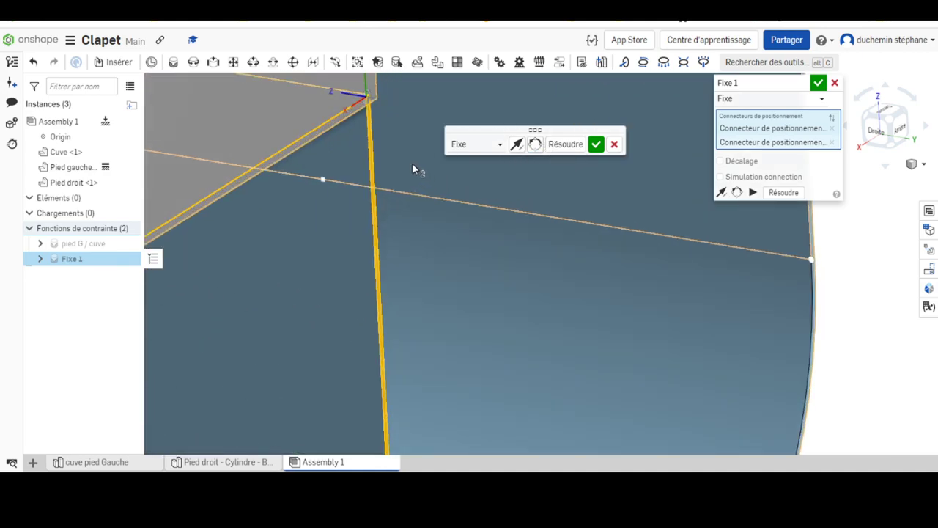
{"action": "left_click", "coordinate": [536, 149]}
{"action": "left_click", "coordinate": [536, 149]}
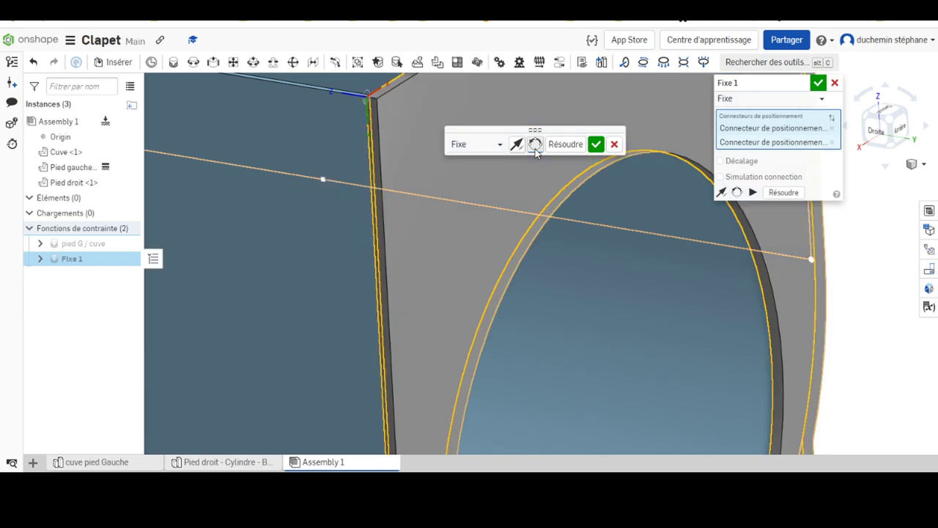
{"action": "scroll", "coordinate": [483, 180], "scroll_direction": "down", "scroll_amount": 5}
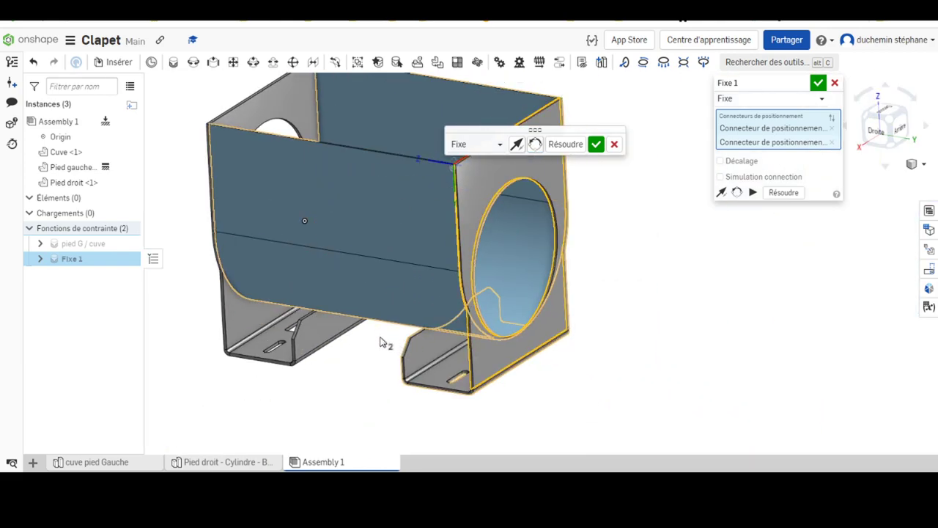
{"action": "key", "text": "shift+4"}
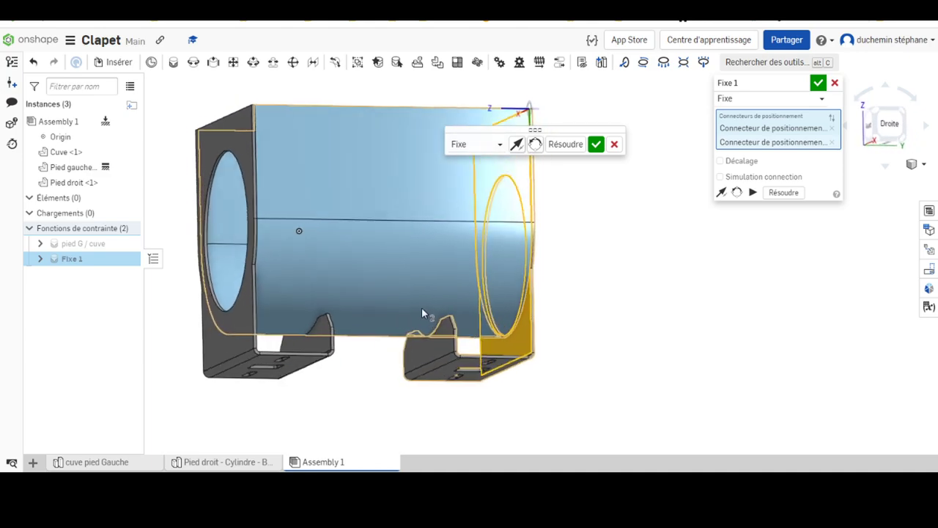
{"action": "left_click", "coordinate": [596, 143]}
Cancel the started Fixe 2 mate and orbit around the assembly to check both feet
{"action": "right_click_drag", "start_coordinate": [608, 209], "coordinate": [637, 208]}
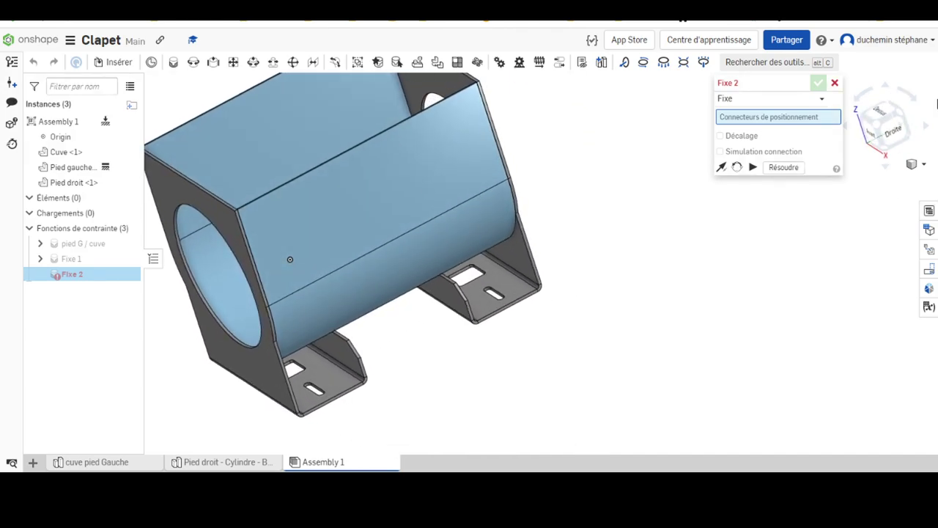
{"action": "left_click", "coordinate": [835, 84]}
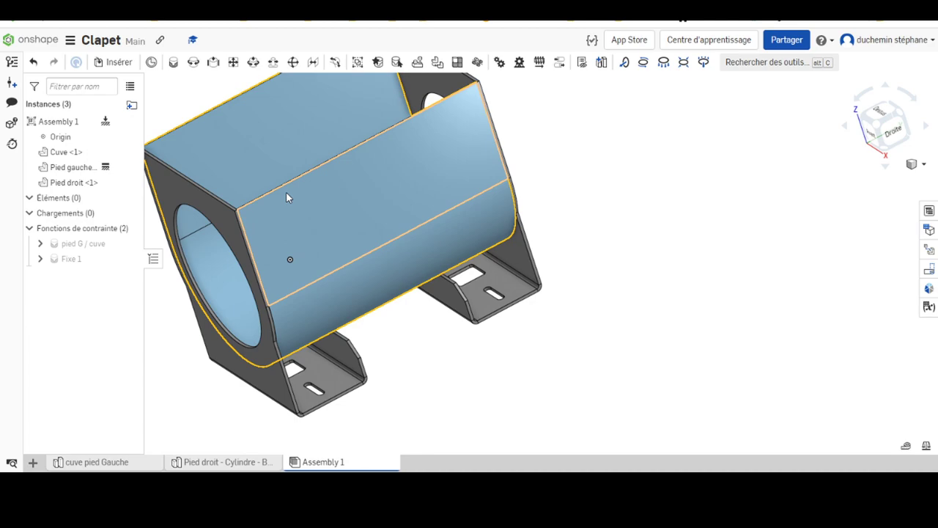
{"action": "scroll", "coordinate": [335, 350], "scroll_direction": "down", "scroll_amount": 3}
{"action": "scroll", "coordinate": [403, 398], "scroll_direction": "up", "scroll_amount": 5}
{"action": "right_click_drag", "start_coordinate": [403, 397], "coordinate": [391, 400]}
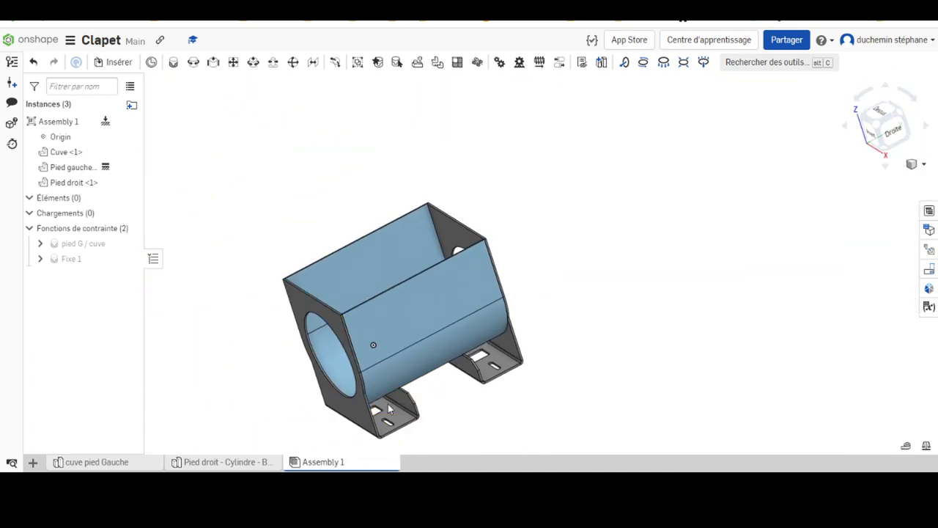
{"action": "mouse_move", "coordinate": [372, 394]}
{"action": "right_mouse_down"}
{"action": "mouse_move", "coordinate": [337, 406]}
{"action": "mouse_move", "coordinate": [355, 379]}
{"action": "right_mouse_up"}
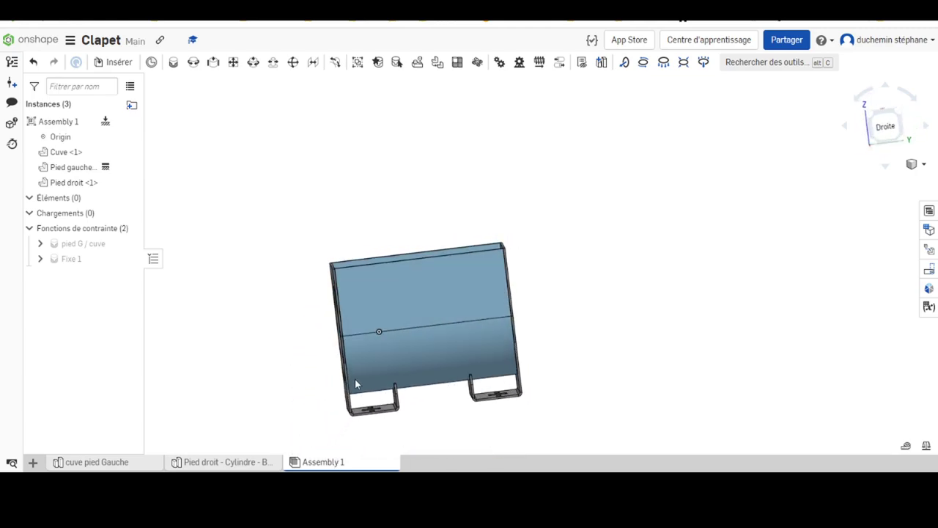
{"action": "scroll", "coordinate": [461, 340], "scroll_direction": "up", "scroll_amount": 3}
{"action": "scroll", "coordinate": [388, 339], "scroll_direction": "down", "scroll_amount": 3}
{"action": "mouse_move", "coordinate": [387, 339]}
{"action": "right_mouse_down"}
{"action": "mouse_move", "coordinate": [490, 266]}
{"action": "mouse_move", "coordinate": [423, 258]}
{"action": "mouse_move", "coordinate": [449, 286]}
{"action": "right_mouse_up"}
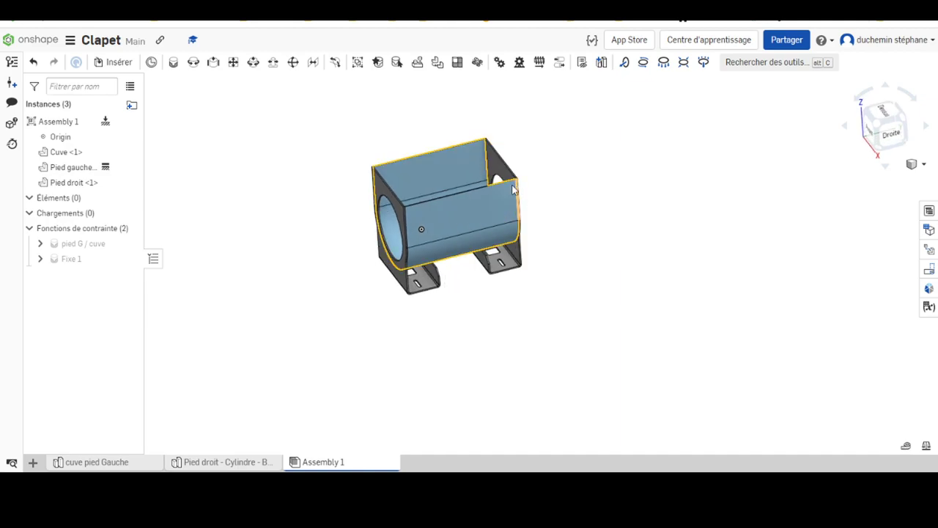
{"action": "scroll", "coordinate": [450, 286], "scroll_direction": "down", "scroll_amount": 2}
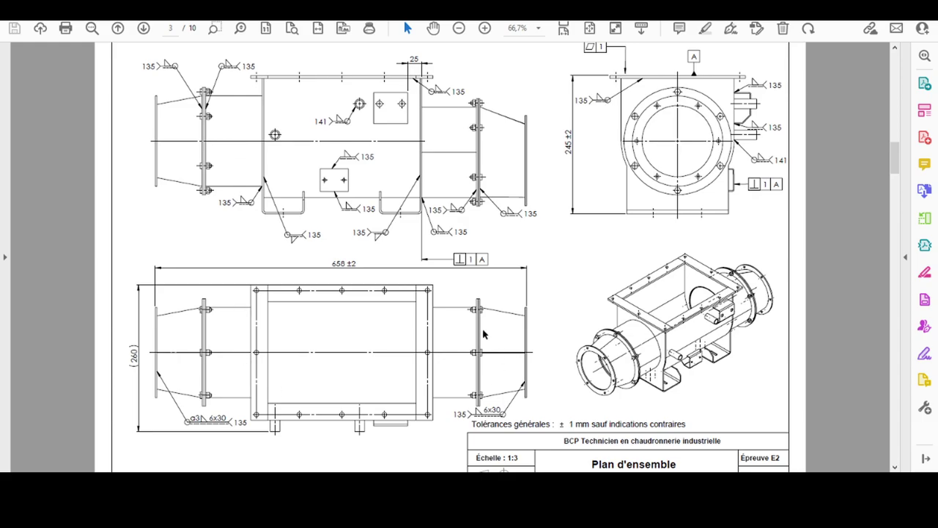
Scroll the PDF down to page 4, then back up to page 2's exploded view and parts list
{"action": "scroll", "coordinate": [451, 281], "scroll_direction": "down", "scroll_amount": 3}
{"action": "scroll", "coordinate": [452, 281], "scroll_direction": "down", "scroll_amount": 5}
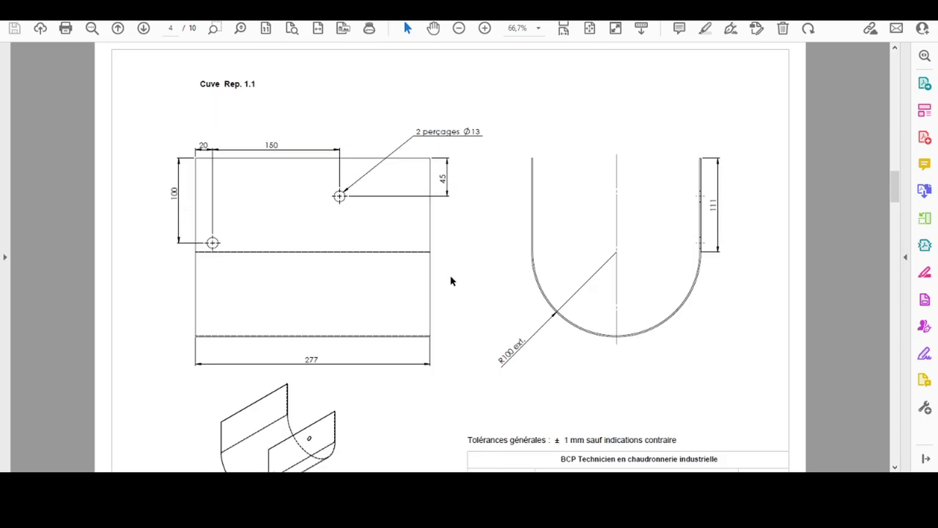
{"action": "scroll", "coordinate": [451, 279], "scroll_direction": "up", "scroll_amount": 5}
{"action": "scroll", "coordinate": [453, 273], "scroll_direction": "up", "scroll_amount": 2}
{"action": "scroll", "coordinate": [453, 266], "scroll_direction": "up", "scroll_amount": 5}
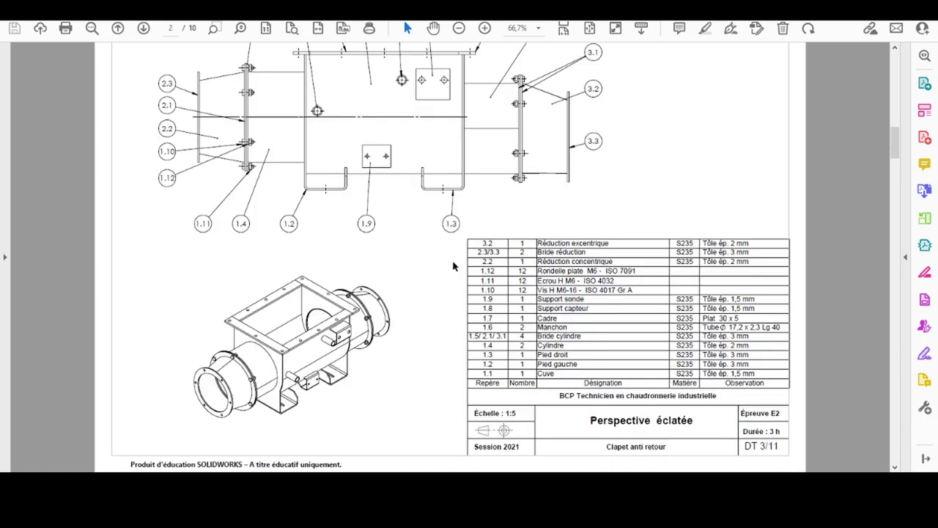
{"action": "scroll", "coordinate": [487, 121], "scroll_direction": "up", "scroll_amount": 1}
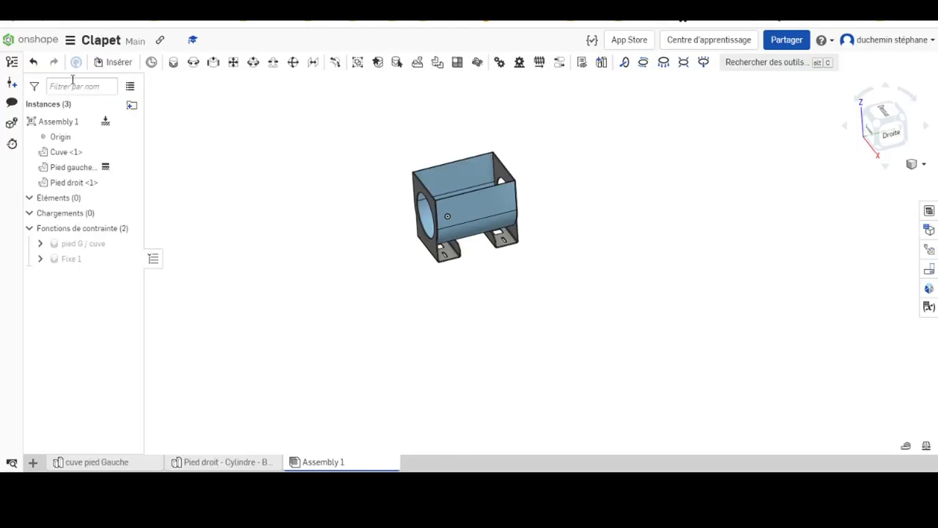
Insert two Cylindre parts from the Pied droit - Cylindre - Bride Cyl studio, one on each side of the tank
{"action": "left_click", "coordinate": [120, 65]}
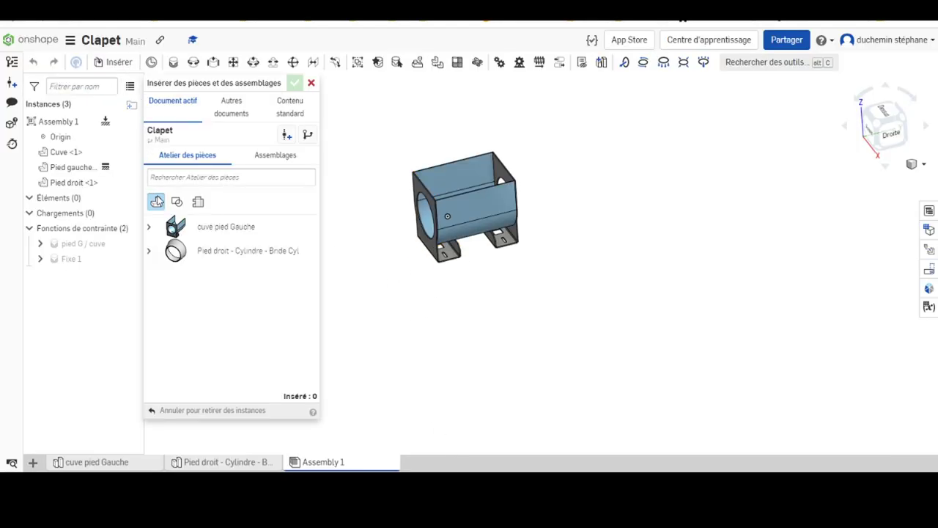
{"action": "left_click", "coordinate": [148, 252]}
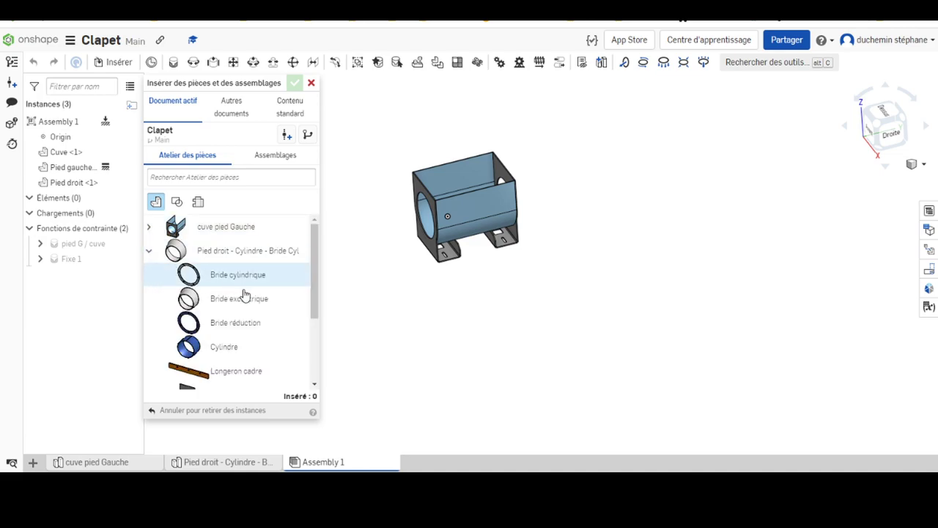
{"action": "left_click", "coordinate": [224, 348]}
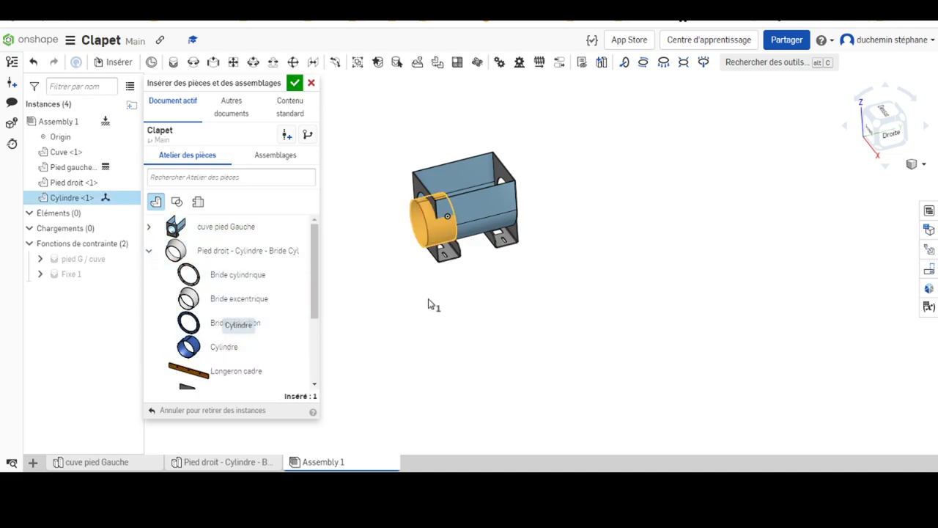
{"action": "left_click", "coordinate": [590, 192]}
{"action": "left_click", "coordinate": [216, 349]}
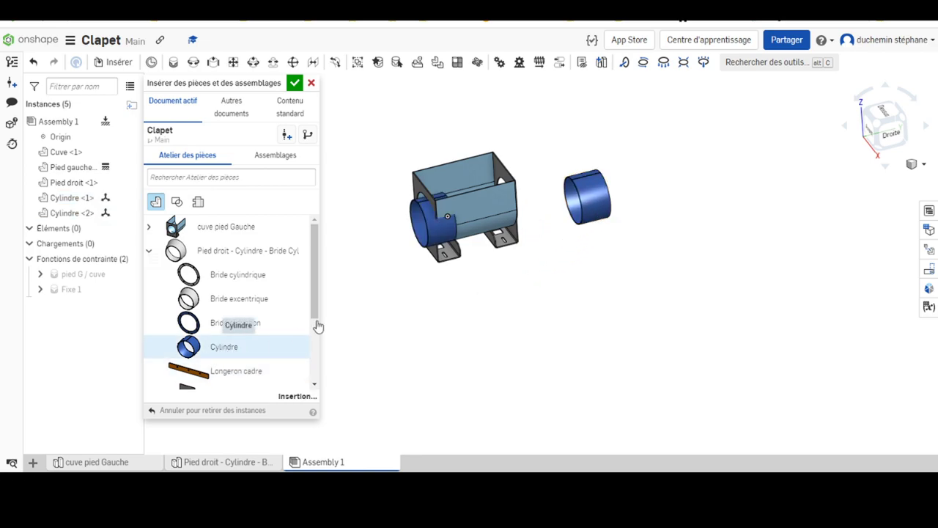
{"action": "left_click", "coordinate": [379, 236]}
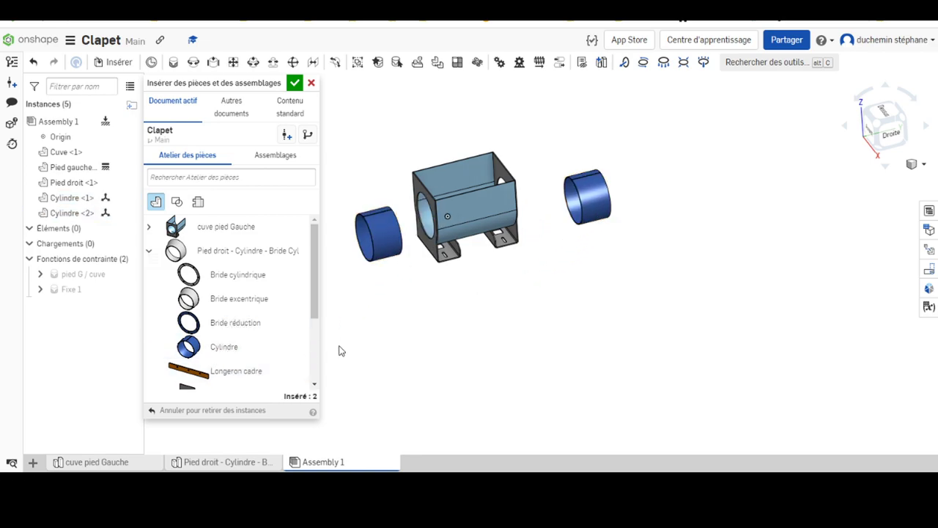
{"action": "left_click", "coordinate": [294, 83]}
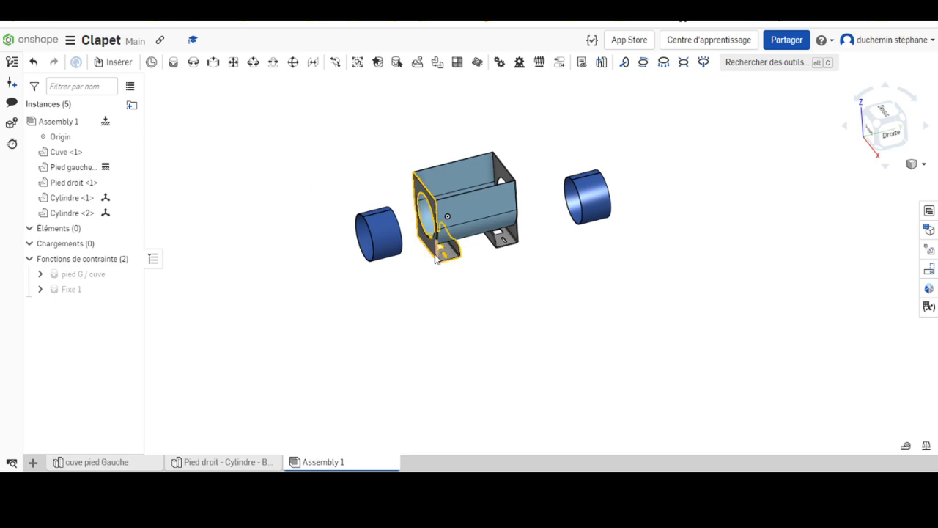
{"action": "scroll", "coordinate": [433, 238], "scroll_direction": "up", "scroll_amount": 2}
{"action": "scroll", "coordinate": [430, 236], "scroll_direction": "up", "scroll_amount": 3}
{"action": "scroll", "coordinate": [407, 257], "scroll_direction": "up", "scroll_amount": 2}
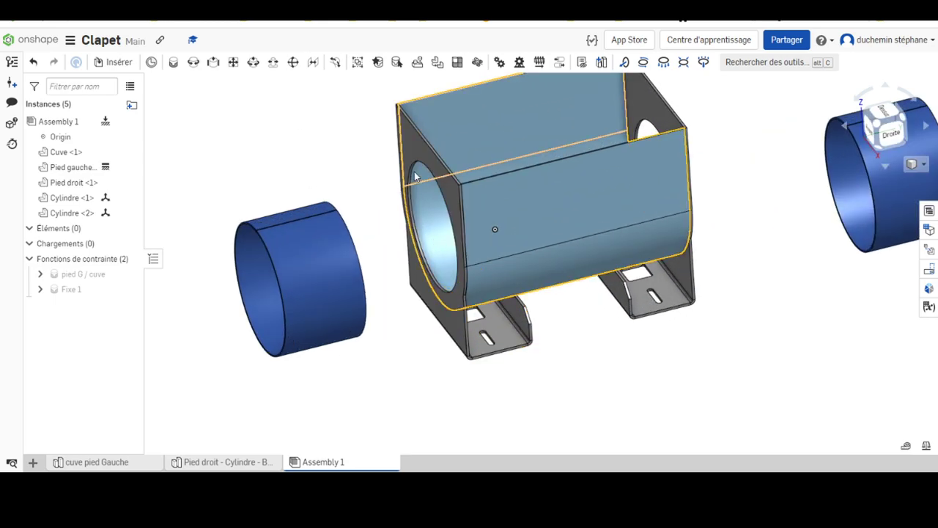
{"action": "scroll", "coordinate": [392, 212], "scroll_direction": "up", "scroll_amount": 3}
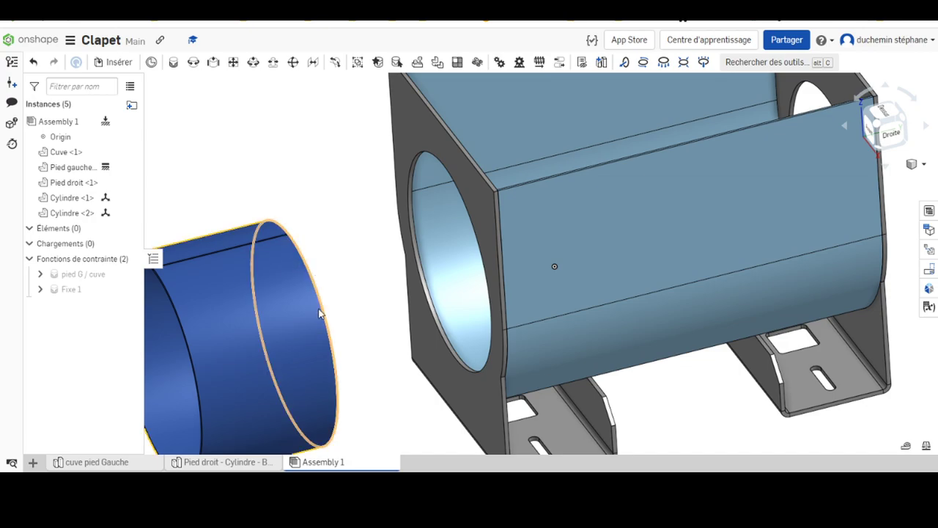
{"action": "mouse_move", "coordinate": [320, 311]}
{"action": "right_mouse_down"}
{"action": "mouse_move", "coordinate": [339, 280]}
{"action": "mouse_move", "coordinate": [355, 275]}
{"action": "mouse_move", "coordinate": [269, 327]}
{"action": "right_mouse_up"}
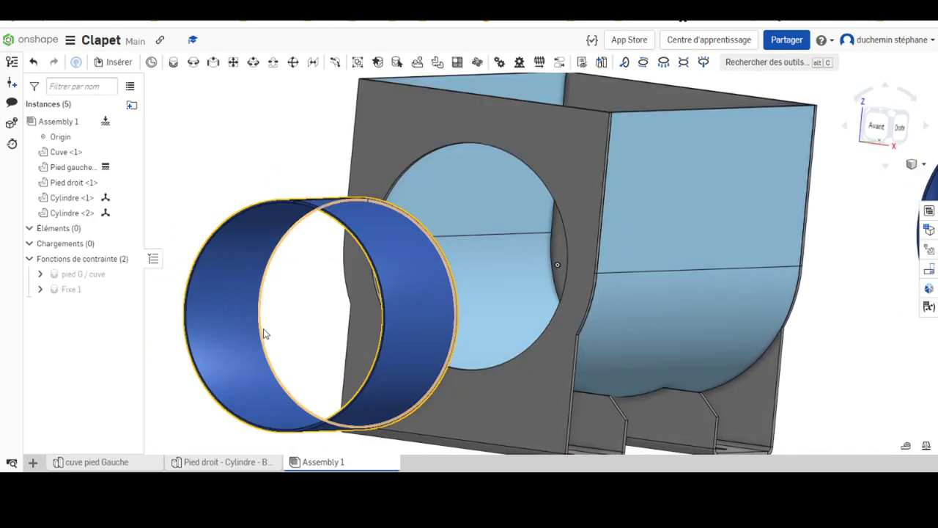
{"action": "left_click", "coordinate": [264, 335]}
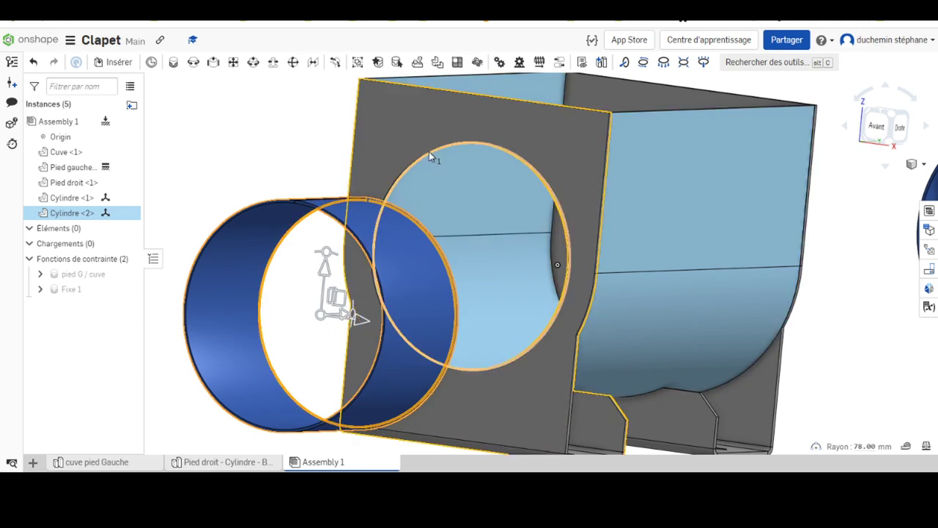
{"action": "left_click", "coordinate": [300, 152]}
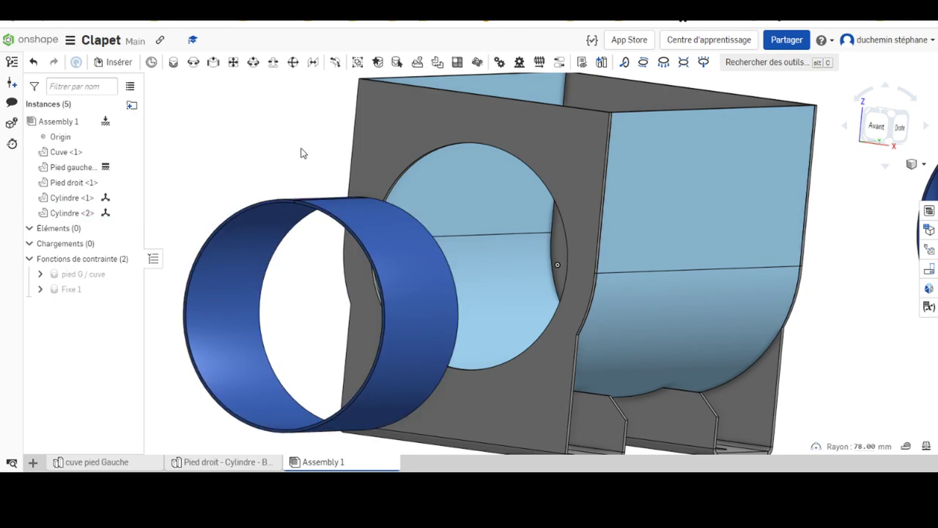
{"action": "left_click", "coordinate": [424, 154]}
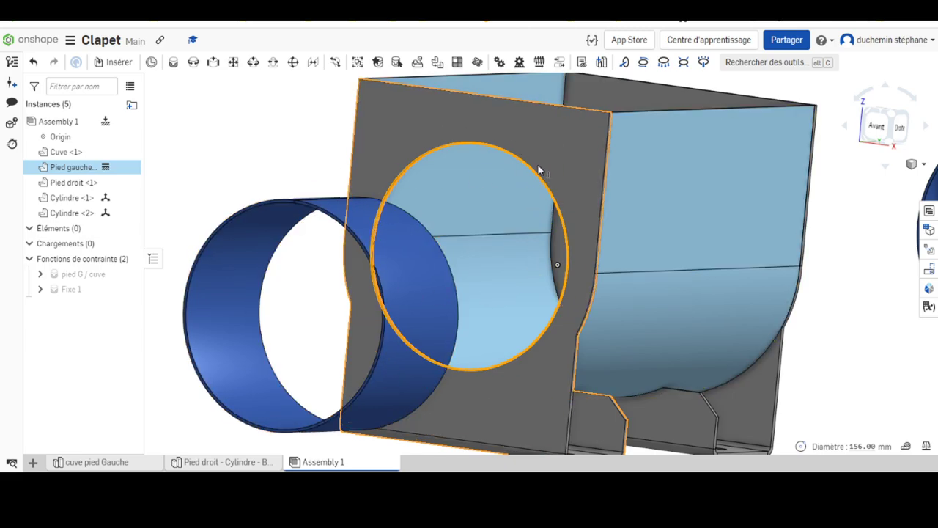
{"action": "left_click", "coordinate": [317, 139]}
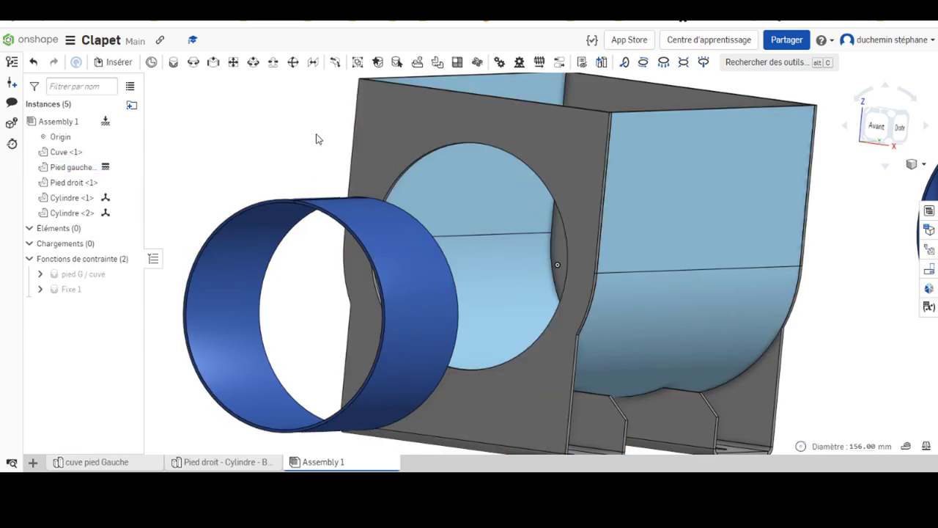
Start a fastened mate with its first connector on the left foot plate's hole edge
{"action": "left_click", "coordinate": [173, 62]}
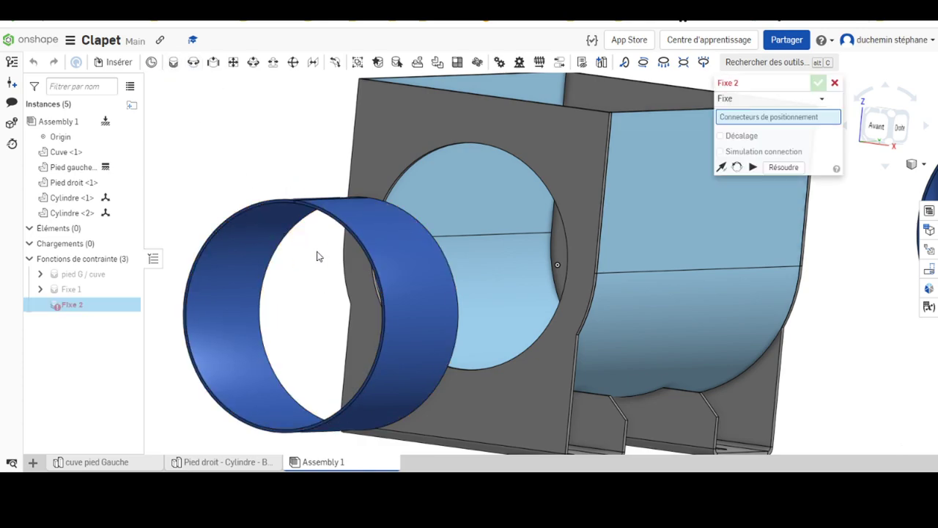
{"action": "left_click", "coordinate": [481, 142]}
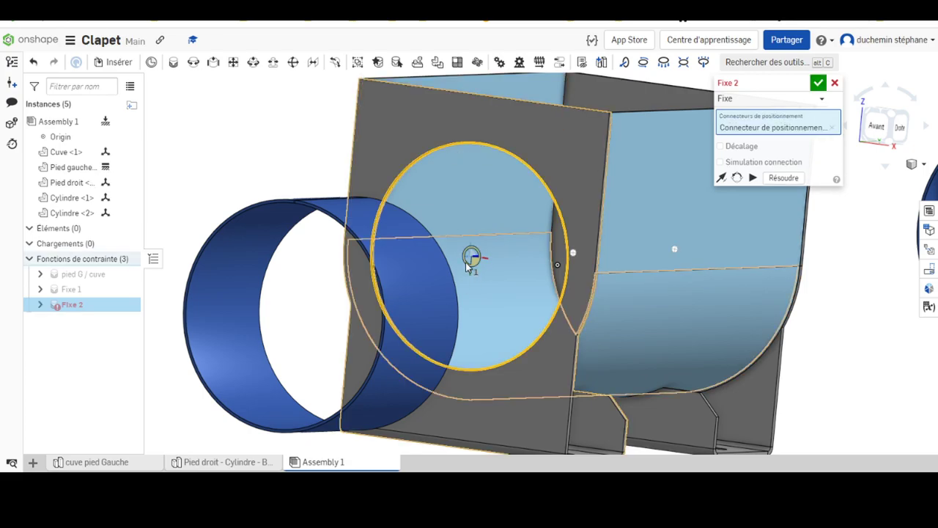
{"action": "mouse_move", "coordinate": [475, 287]}
{"action": "right_mouse_down"}
{"action": "mouse_move", "coordinate": [456, 299]}
{"action": "mouse_move", "coordinate": [415, 294]}
{"action": "mouse_move", "coordinate": [317, 258]}
{"action": "mouse_move", "coordinate": [323, 283]}
{"action": "right_mouse_up"}
{"action": "scroll", "coordinate": [317, 258], "scroll_direction": "up", "scroll_amount": 2}
{"action": "scroll", "coordinate": [310, 243], "scroll_direction": "down", "scroll_amount": 3}
{"action": "scroll", "coordinate": [323, 247], "scroll_direction": "down", "scroll_amount": 3}
{"action": "scroll", "coordinate": [266, 261], "scroll_direction": "up", "scroll_amount": 2}
{"action": "scroll", "coordinate": [315, 251], "scroll_direction": "up", "scroll_amount": 3}
{"action": "scroll", "coordinate": [329, 220], "scroll_direction": "up", "scroll_amount": 3}
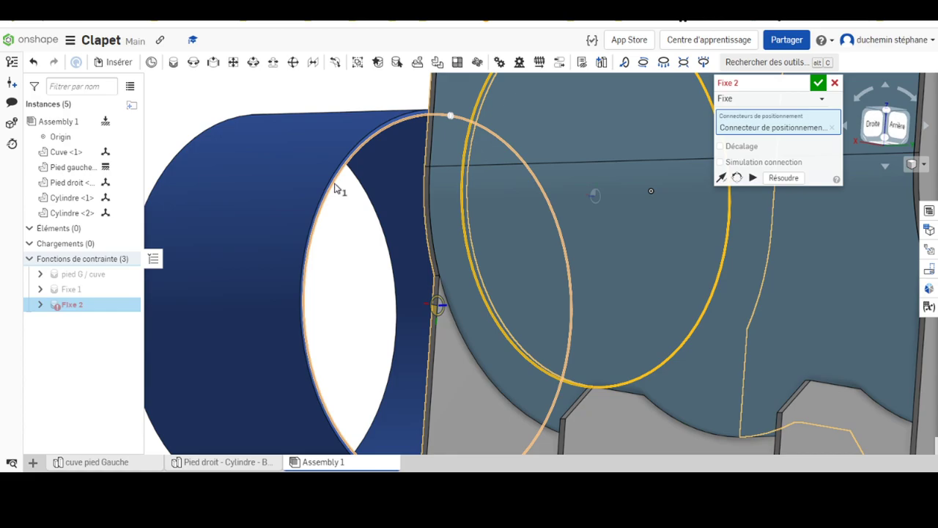
Attach the Cylindre rim as the second connector, flip it twice, and confirm Fixe 2
{"action": "left_click", "coordinate": [334, 185]}
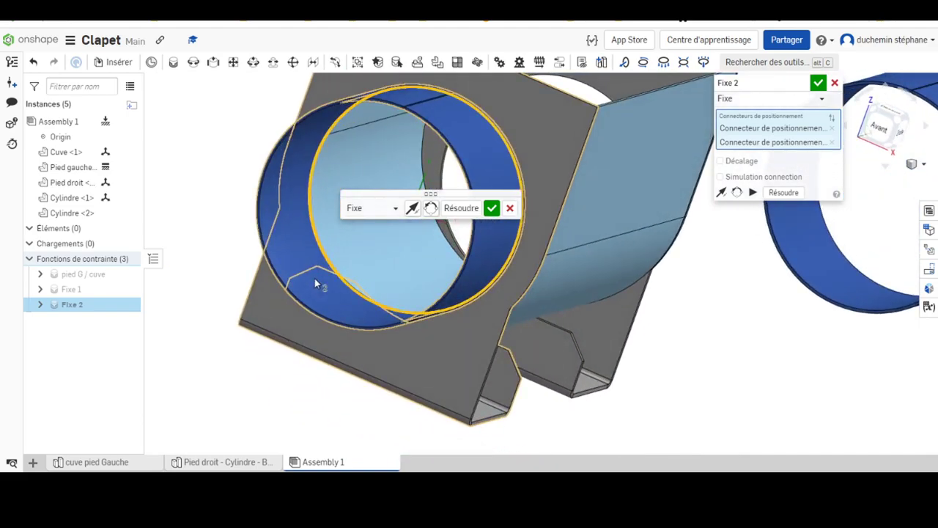
{"action": "left_click", "coordinate": [430, 209]}
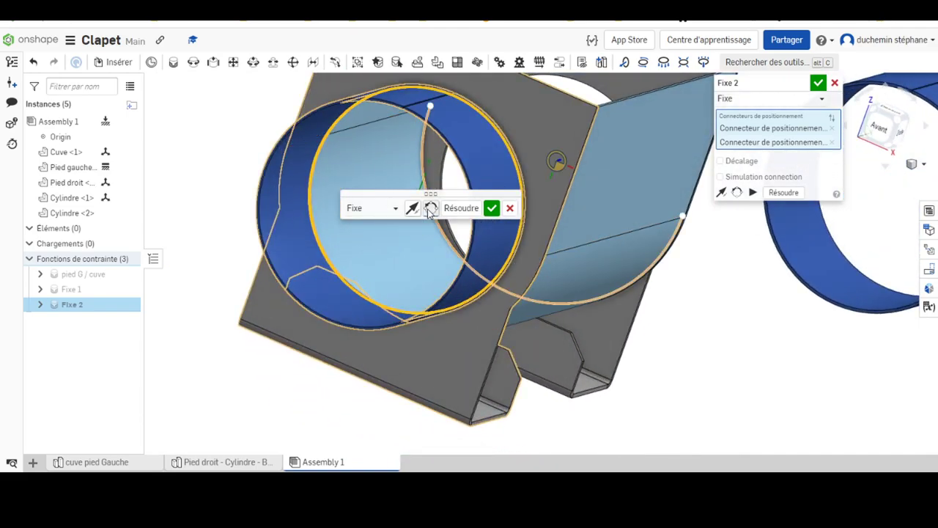
{"action": "left_click", "coordinate": [430, 209]}
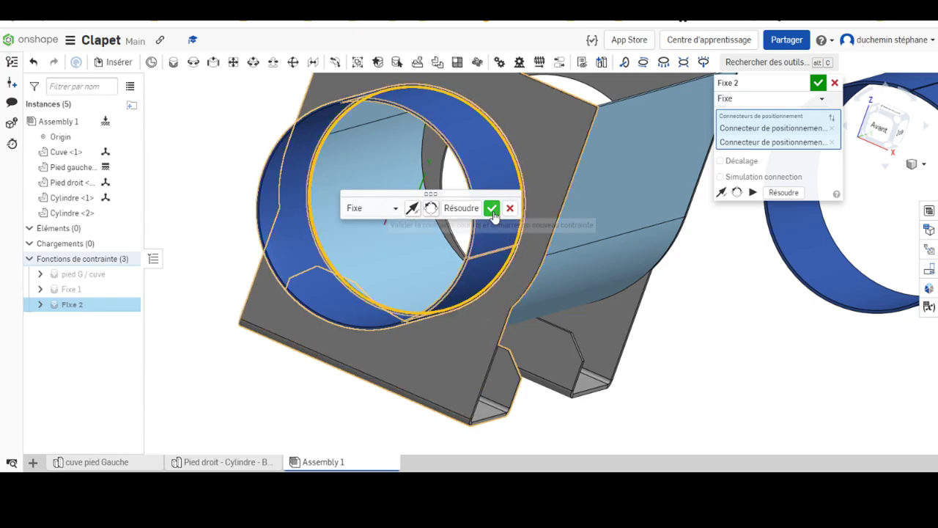
{"action": "left_click", "coordinate": [492, 209]}
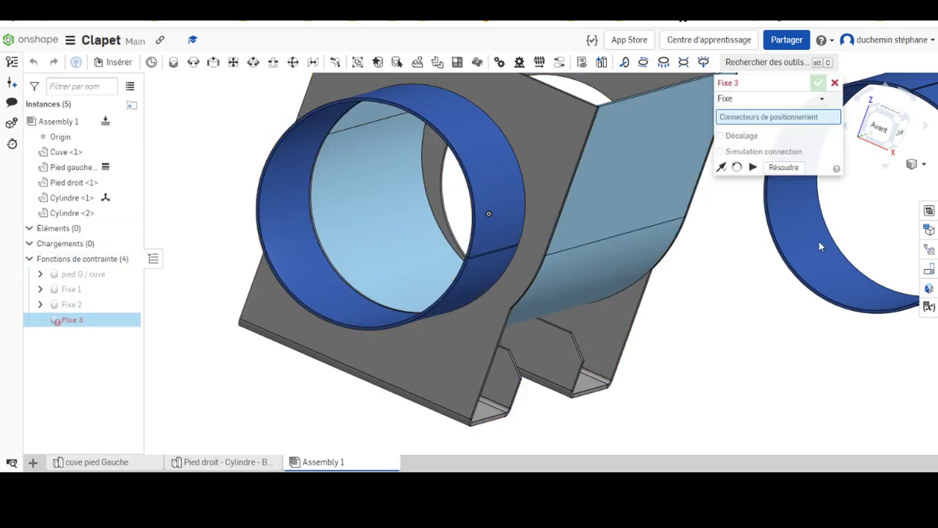
Mate the right Cylindre rim to the end plate's hole, rotate it, and confirm Fixe 3
{"action": "right_click_drag", "start_coordinate": [720, 314], "coordinate": [615, 286]}
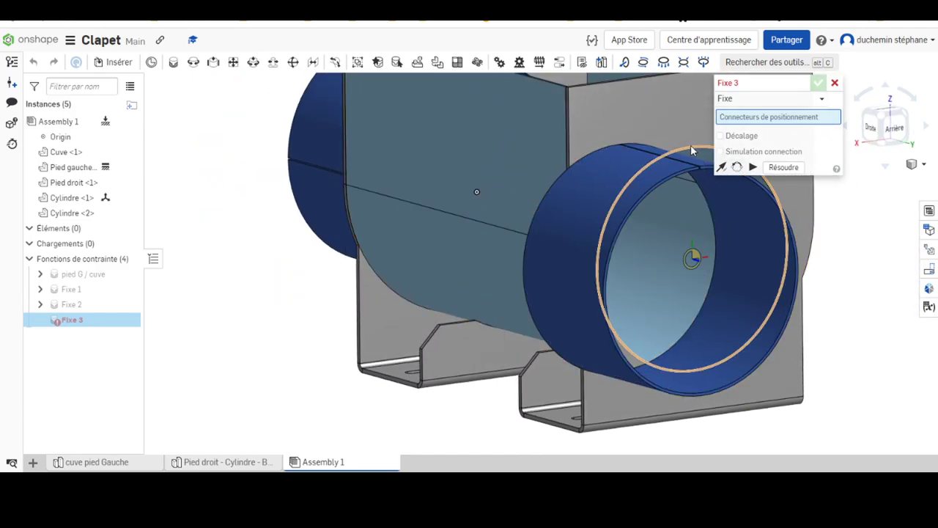
{"action": "left_click", "coordinate": [690, 145]}
{"action": "mouse_move", "coordinate": [668, 175]}
{"action": "right_mouse_down"}
{"action": "mouse_move", "coordinate": [824, 301]}
{"action": "mouse_move", "coordinate": [821, 227]}
{"action": "mouse_move", "coordinate": [335, 329]}
{"action": "mouse_move", "coordinate": [517, 231]}
{"action": "right_mouse_up"}
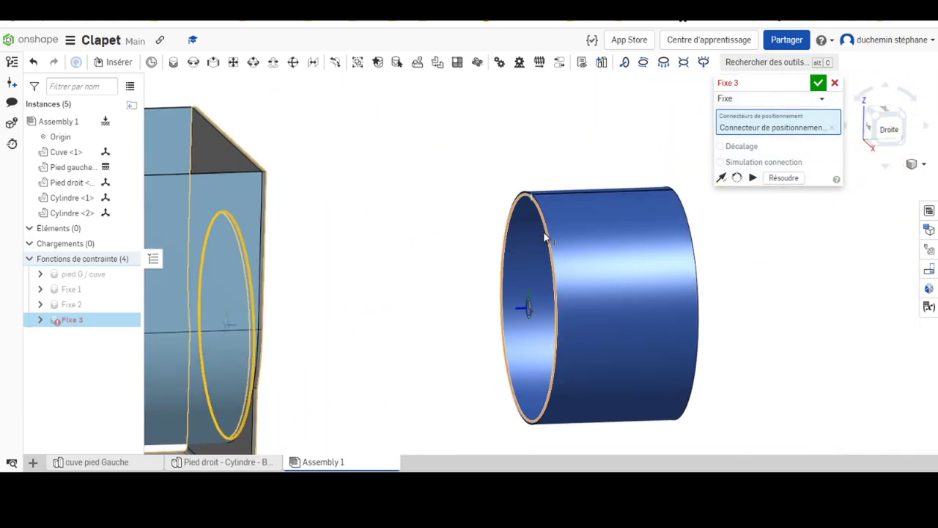
{"action": "left_click", "coordinate": [544, 236]}
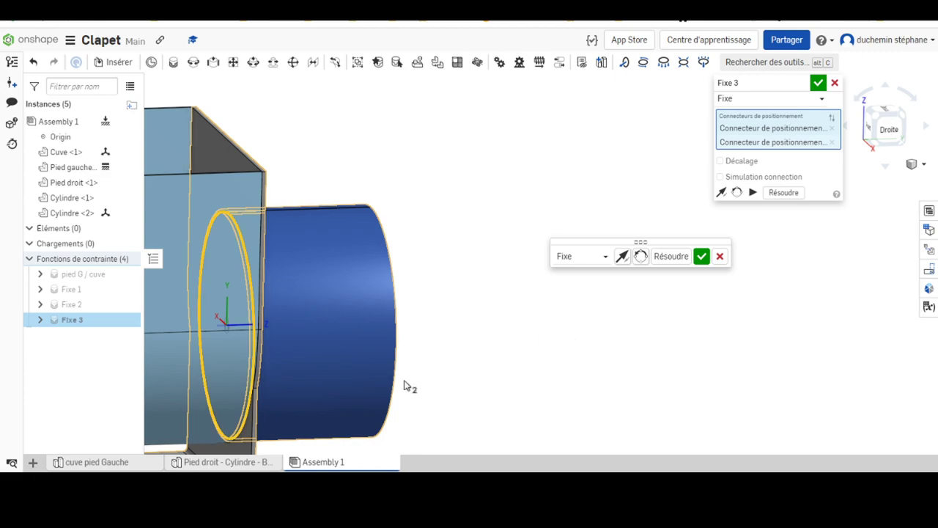
{"action": "left_click", "coordinate": [641, 256]}
{"action": "scroll", "coordinate": [230, 325], "scroll_direction": "up", "scroll_amount": 3}
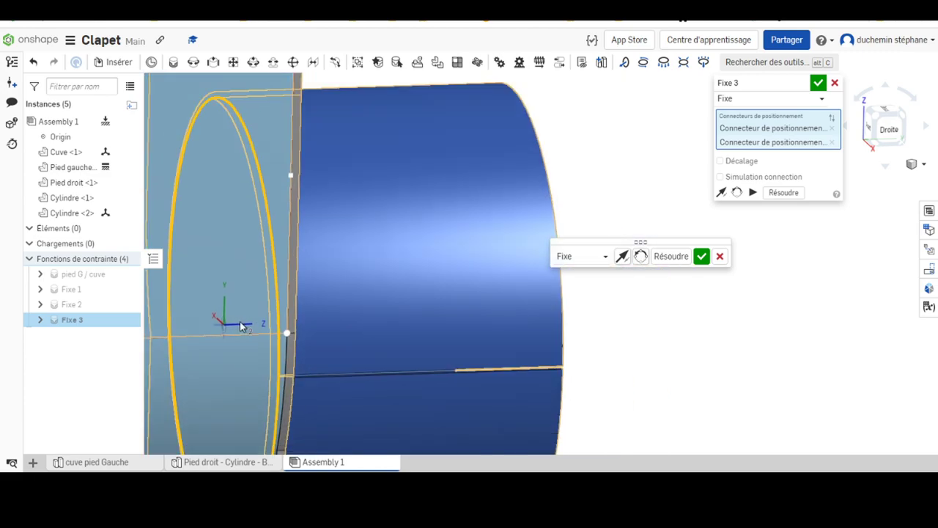
{"action": "scroll", "coordinate": [200, 313], "scroll_direction": "down", "scroll_amount": 5}
{"action": "key", "text": "f"}
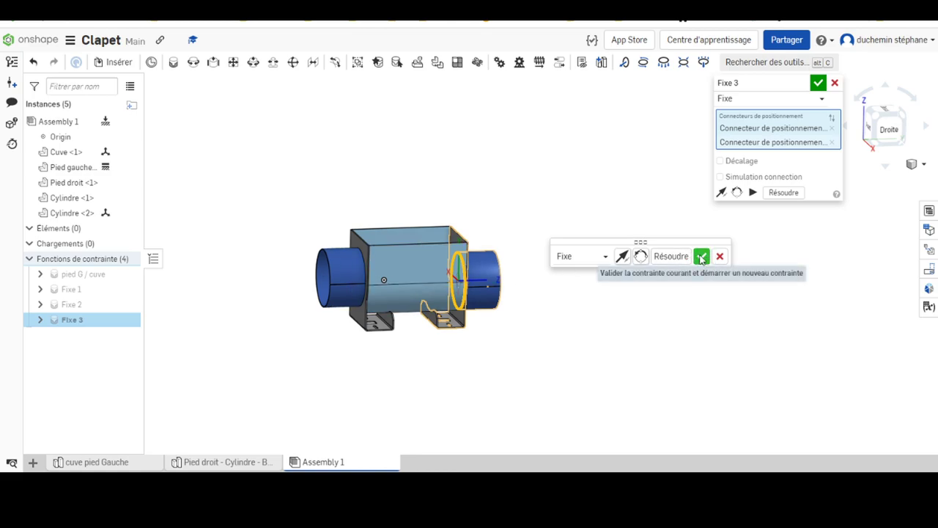
{"action": "left_click", "coordinate": [702, 257]}
Cancel the stray empty mate and orbit the assembly to a rear oblique view
{"action": "left_click", "coordinate": [834, 82]}
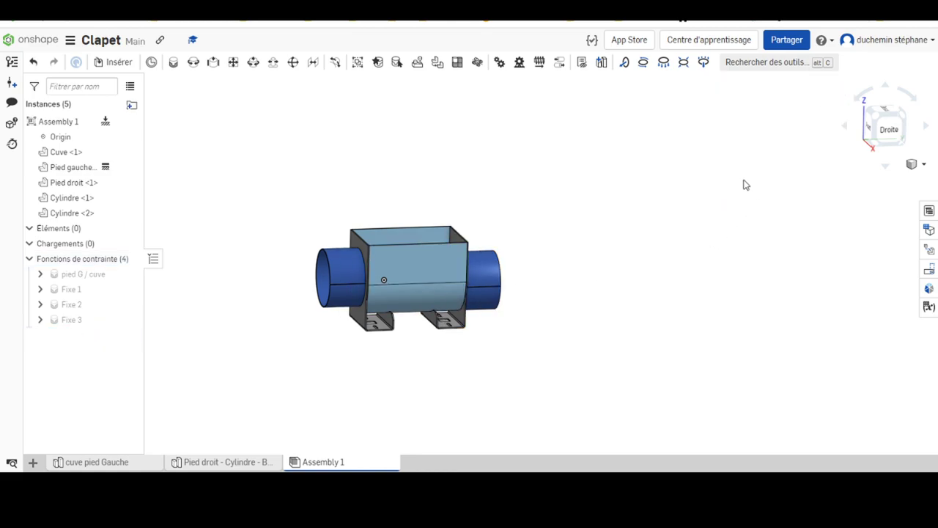
{"action": "mouse_move", "coordinate": [551, 423]}
{"action": "right_mouse_down"}
{"action": "mouse_move", "coordinate": [491, 399]}
{"action": "mouse_move", "coordinate": [465, 404]}
{"action": "mouse_move", "coordinate": [553, 417]}
{"action": "mouse_move", "coordinate": [536, 449]}
{"action": "mouse_move", "coordinate": [532, 426]}
{"action": "right_mouse_up"}
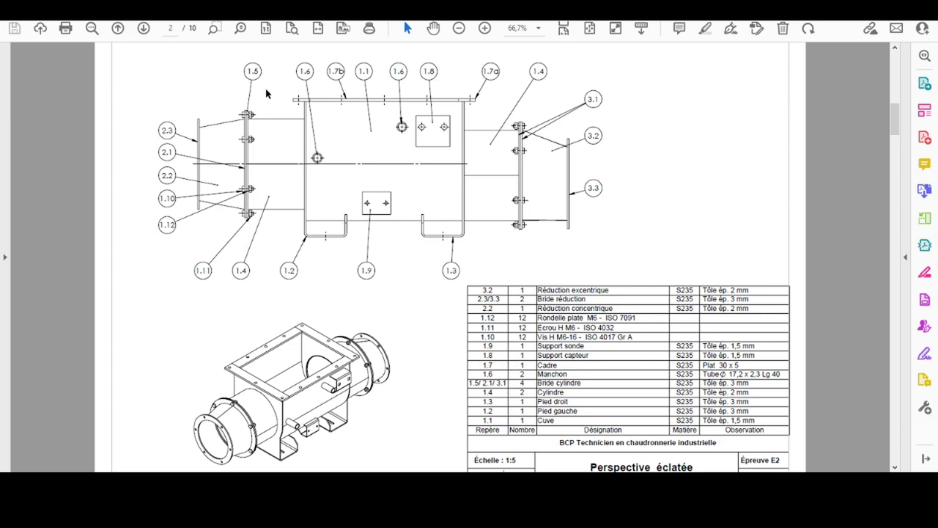
Zoom in and out on the exploded drawing's part callouts
{"action": "scroll", "coordinate": [246, 124], "scroll_direction": "up", "scroll_amount": 1}
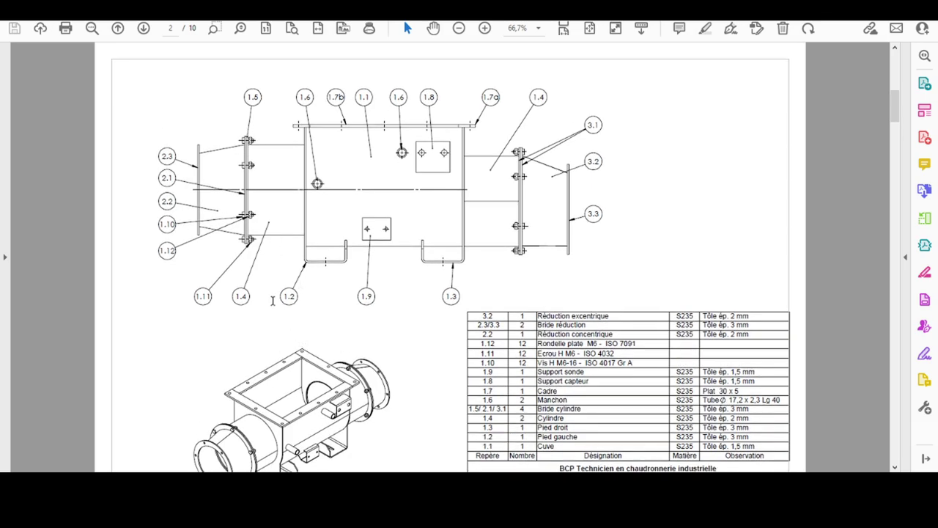
{"action": "scroll", "coordinate": [249, 233], "scroll_direction": "up", "scroll_amount": 1, "text": "ctrl"}
{"action": "scroll", "coordinate": [249, 220], "scroll_direction": "up", "scroll_amount": 1, "text": "ctrl"}
{"action": "scroll", "coordinate": [248, 215], "scroll_direction": "up", "scroll_amount": 1, "text": "ctrl"}
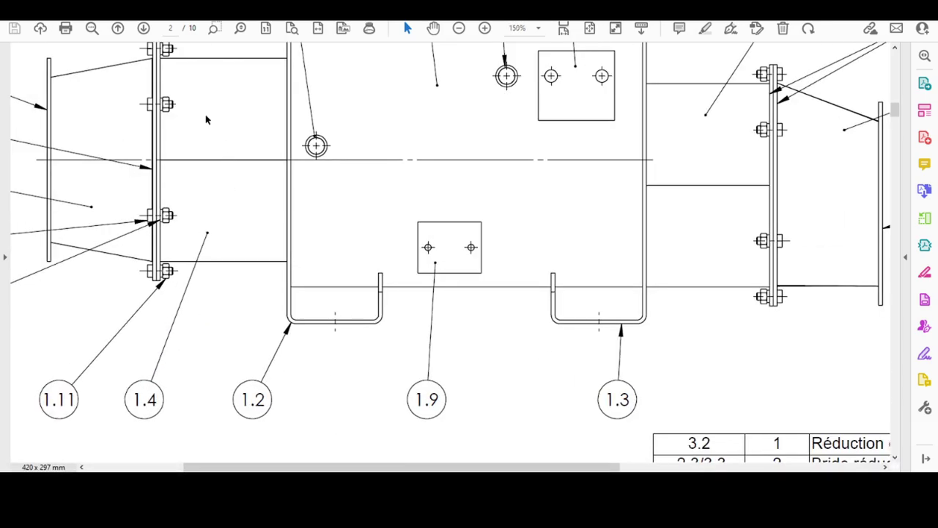
{"action": "scroll", "coordinate": [155, 143], "scroll_direction": "up", "scroll_amount": 1}
{"action": "scroll", "coordinate": [161, 139], "scroll_direction": "up", "scroll_amount": 1}
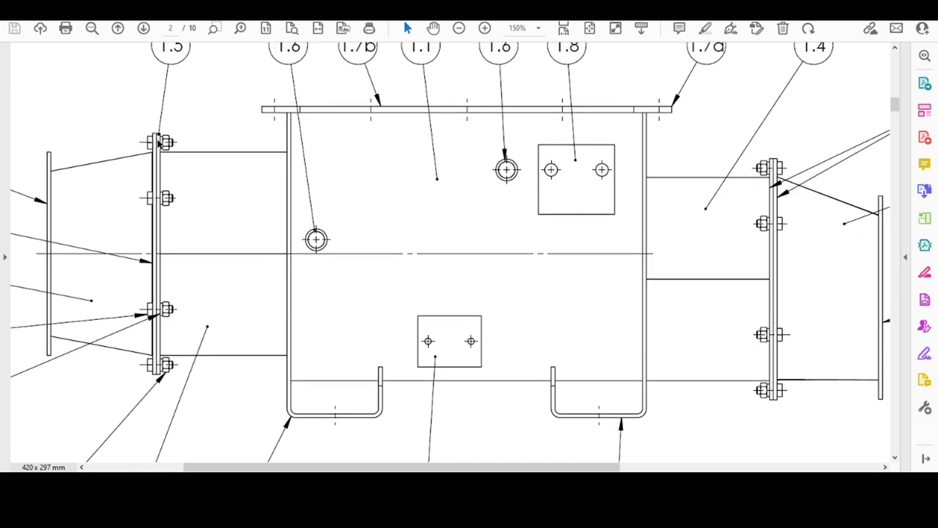
{"action": "scroll", "coordinate": [168, 137], "scroll_direction": "up", "scroll_amount": 1}
{"action": "scroll", "coordinate": [188, 231], "scroll_direction": "down", "scroll_amount": 1}
{"action": "scroll", "coordinate": [150, 233], "scroll_direction": "down", "scroll_amount": 2, "text": "ctrl"}
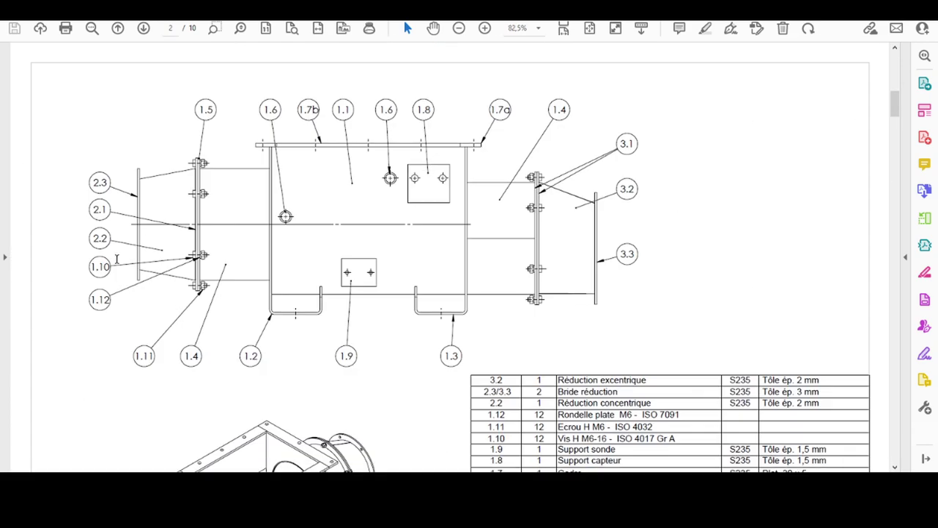
{"action": "scroll", "coordinate": [213, 238], "scroll_direction": "up", "scroll_amount": 2, "text": "ctrl"}
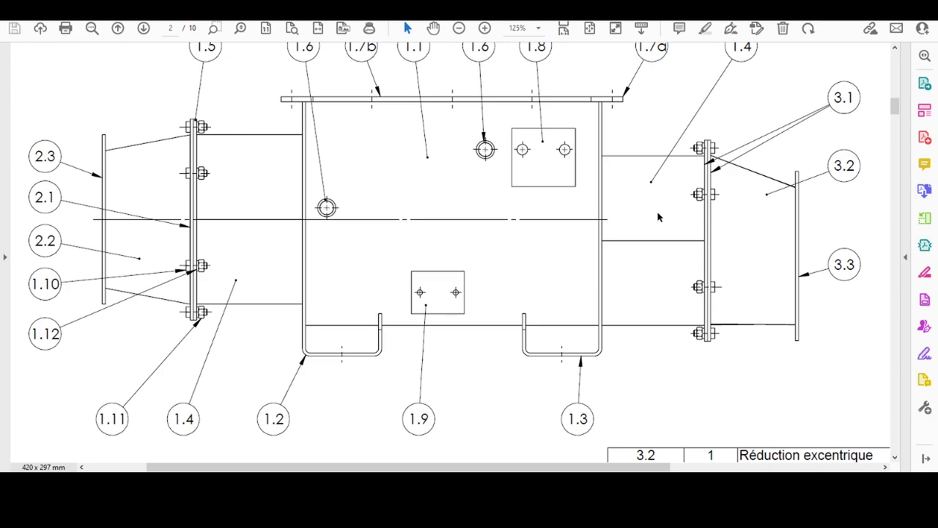
{"action": "scroll", "coordinate": [480, 269], "scroll_direction": "down", "scroll_amount": 2, "text": "ctrl"}
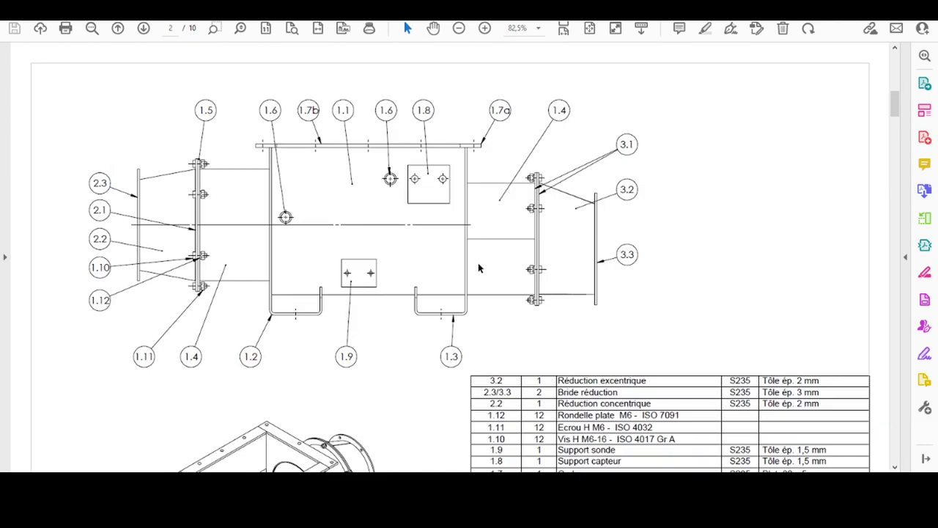
{"action": "scroll", "coordinate": [480, 269], "scroll_direction": "down", "scroll_amount": 1, "text": "ctrl"}
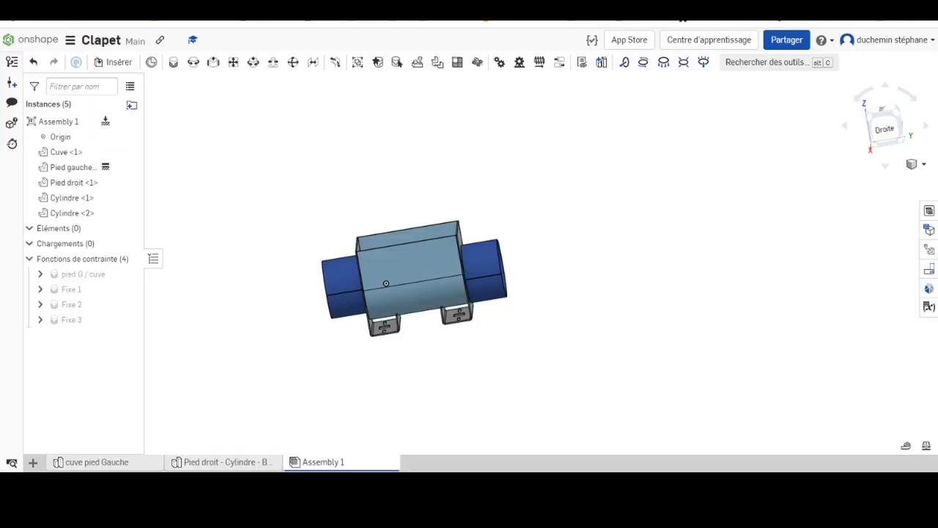
Insert two Bride cylindrique flanges from the Pied droit - Cylindre - Bride Cyl studio beside the tank
{"action": "left_click", "coordinate": [117, 62]}
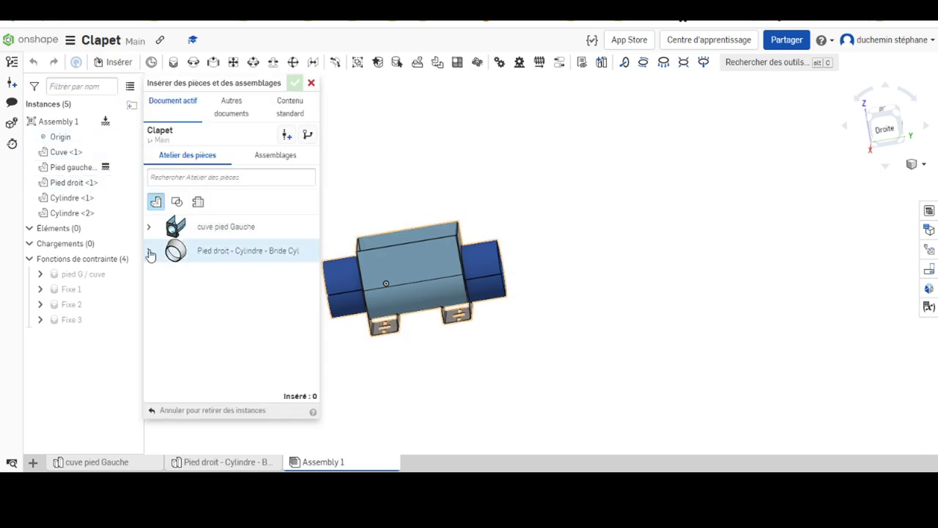
{"action": "left_click", "coordinate": [149, 251]}
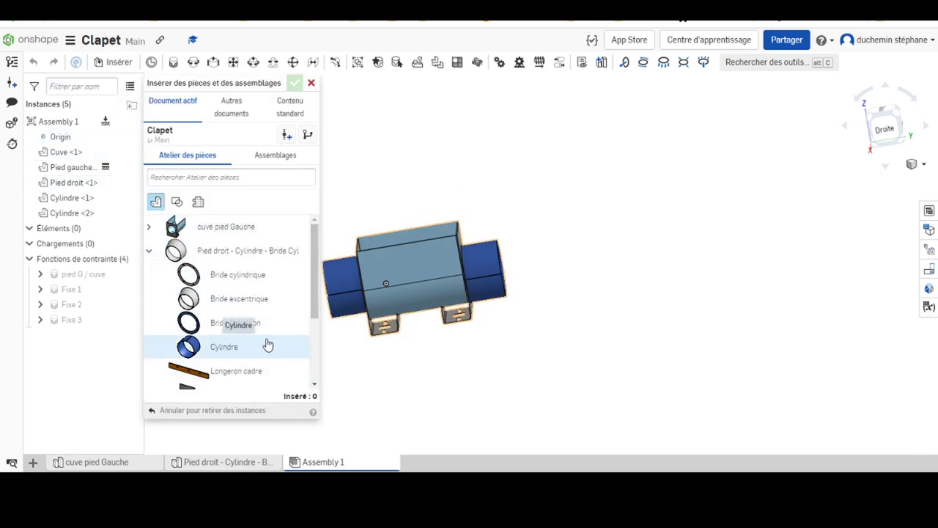
{"action": "left_click", "coordinate": [224, 282]}
{"action": "left_click", "coordinate": [516, 245]}
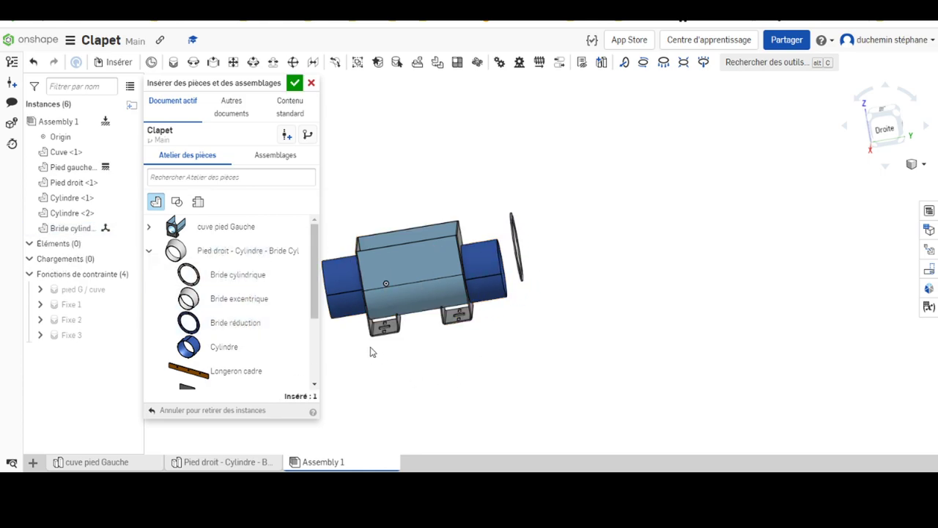
{"action": "left_click", "coordinate": [237, 279]}
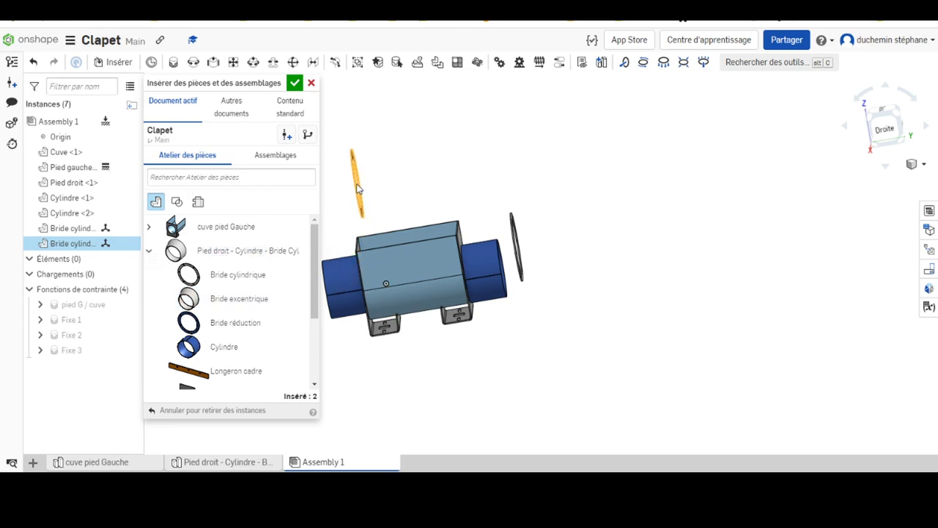
{"action": "left_click", "coordinate": [358, 189]}
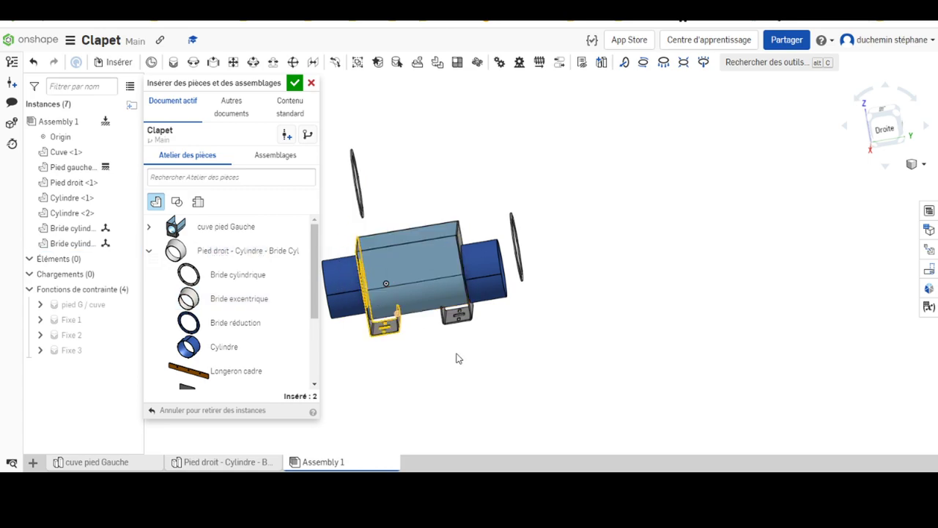
{"action": "left_click", "coordinate": [292, 84]}
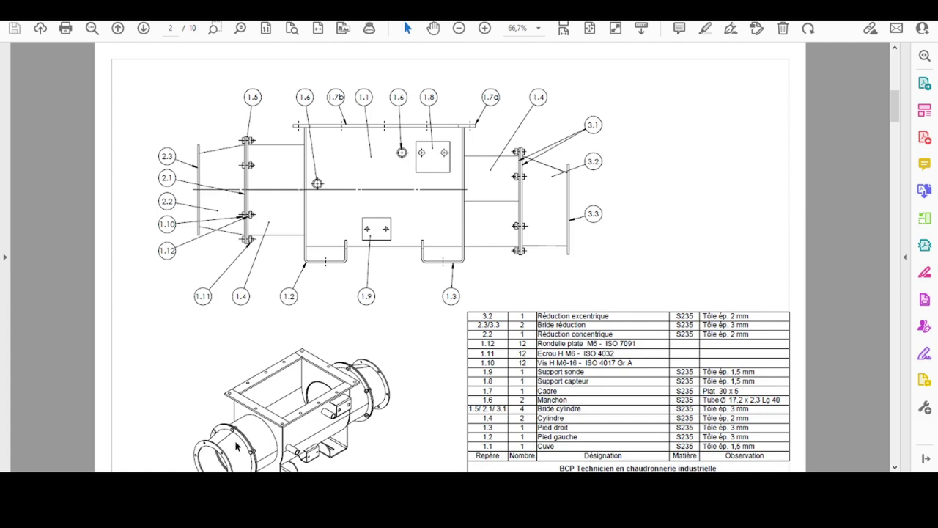
{"action": "scroll", "coordinate": [389, 389], "scroll_direction": "down", "scroll_amount": 2}
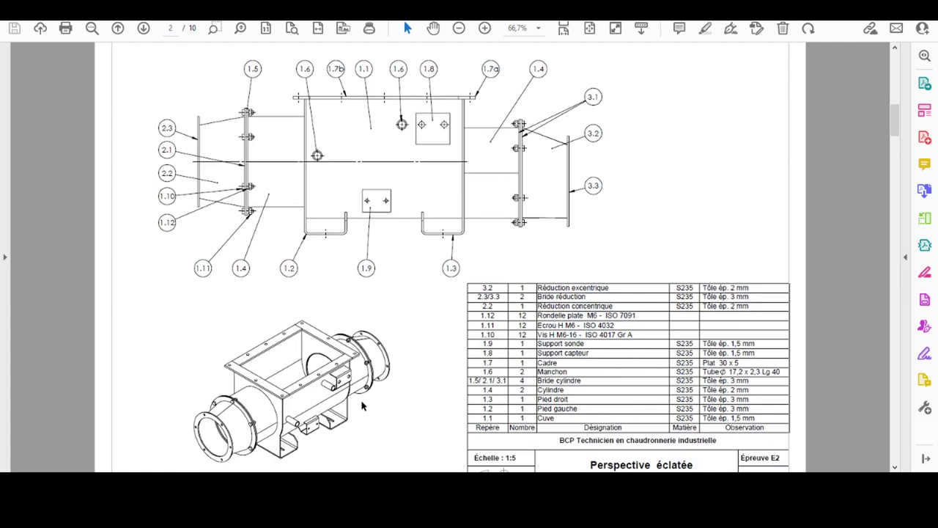
{"action": "scroll", "coordinate": [388, 389], "scroll_direction": "down", "scroll_amount": 3}
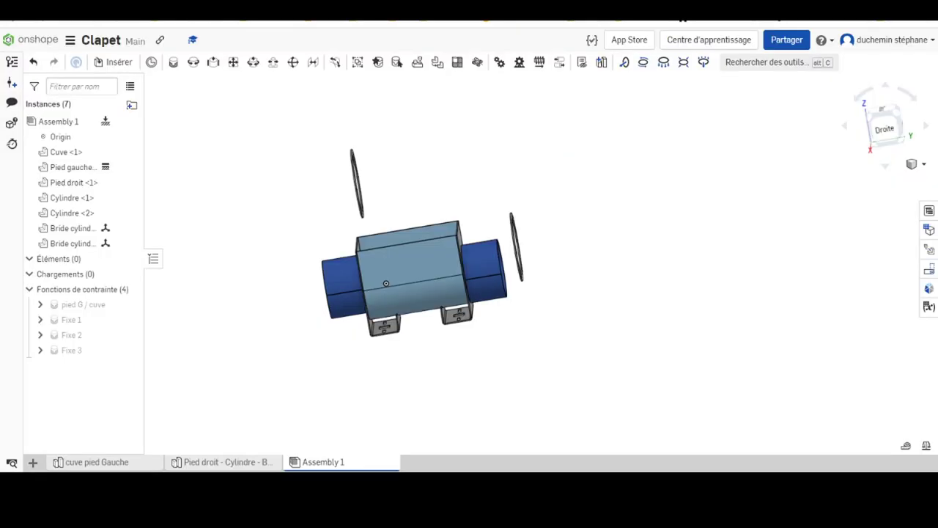
{"action": "mouse_move", "coordinate": [635, 308]}
{"action": "right_mouse_down"}
{"action": "mouse_move", "coordinate": [616, 296]}
{"action": "mouse_move", "coordinate": [599, 321]}
{"action": "right_mouse_up"}
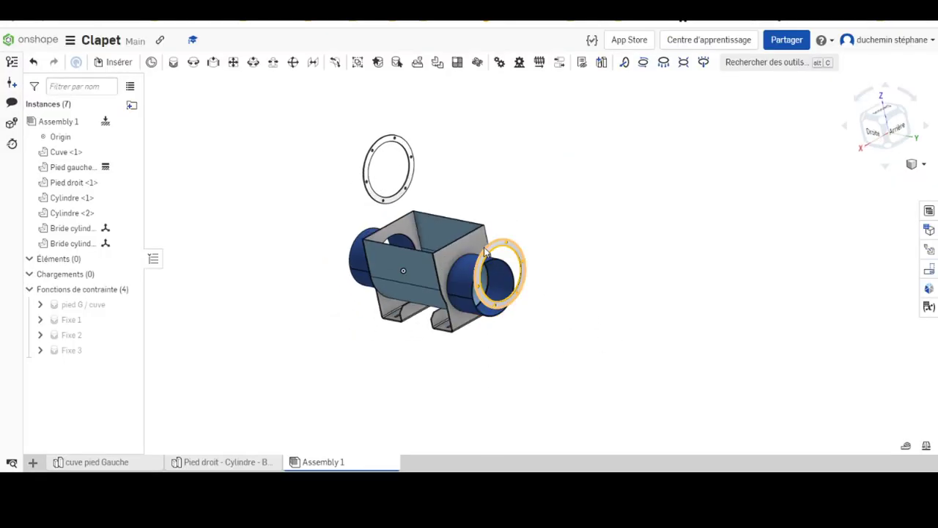
{"action": "scroll", "coordinate": [513, 294], "scroll_direction": "up", "scroll_amount": 3}
{"action": "scroll", "coordinate": [511, 288], "scroll_direction": "up", "scroll_amount": 3}
{"action": "scroll", "coordinate": [495, 271], "scroll_direction": "up", "scroll_amount": 2}
{"action": "scroll", "coordinate": [482, 246], "scroll_direction": "up", "scroll_amount": 2}
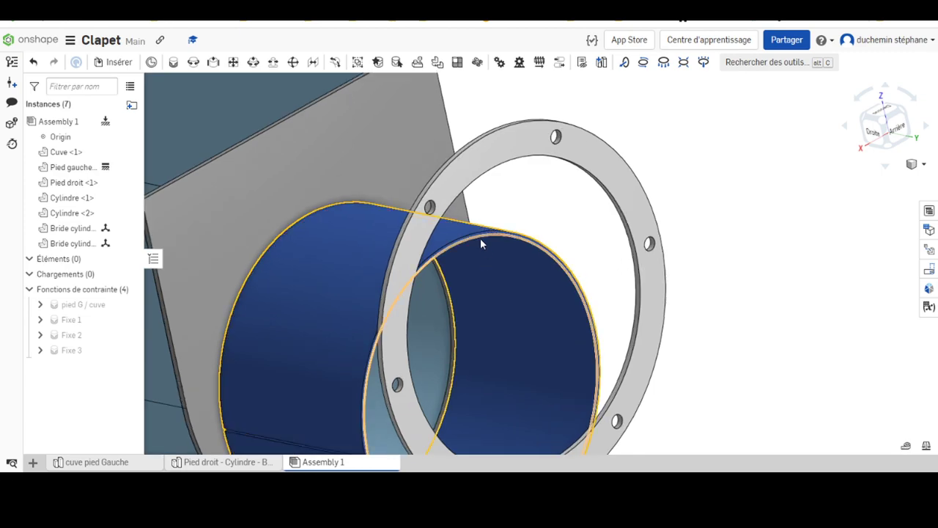
{"action": "scroll", "coordinate": [479, 244], "scroll_direction": "up", "scroll_amount": 3}
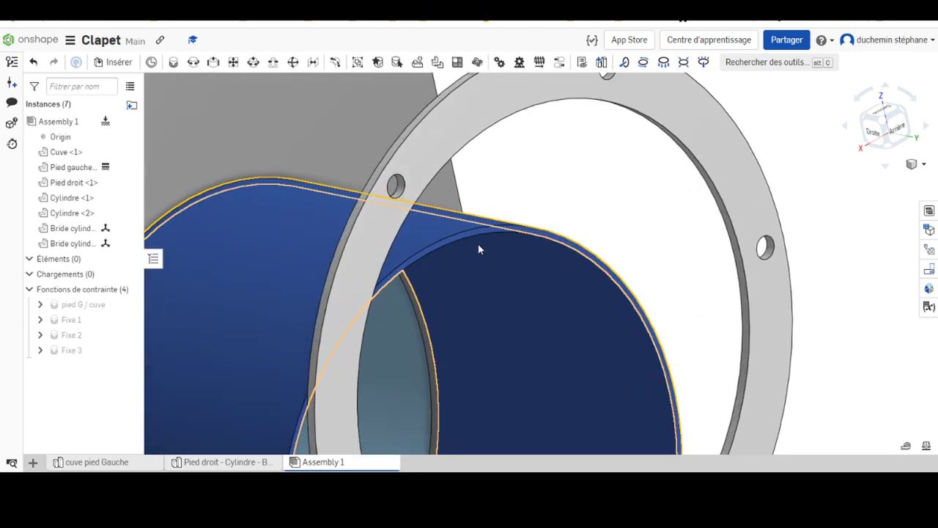
Fasten-mate the cylinder's end edge to the Bride cylindrique flange's inner edge
{"action": "left_click", "coordinate": [176, 62]}
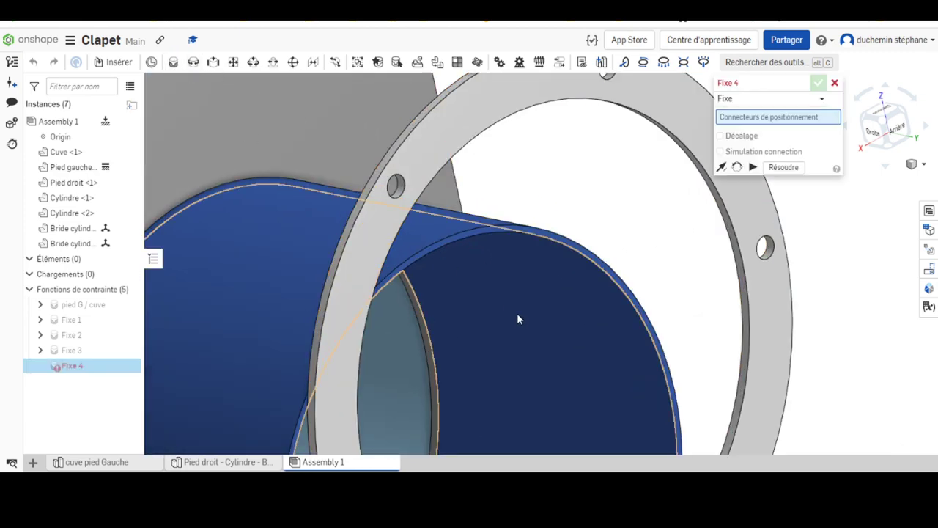
{"action": "left_click", "coordinate": [479, 231]}
{"action": "scroll", "coordinate": [561, 233], "scroll_direction": "up", "scroll_amount": 3}
{"action": "scroll", "coordinate": [561, 256], "scroll_direction": "down", "scroll_amount": 2}
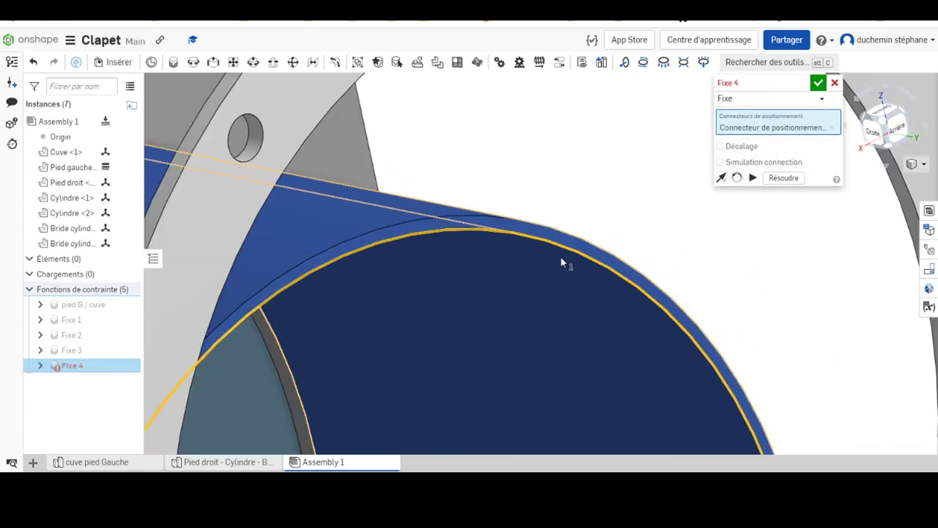
{"action": "scroll", "coordinate": [517, 386], "scroll_direction": "down", "scroll_amount": 3}
{"action": "scroll", "coordinate": [581, 305], "scroll_direction": "up", "scroll_amount": 2}
{"action": "scroll", "coordinate": [551, 236], "scroll_direction": "up", "scroll_amount": 3}
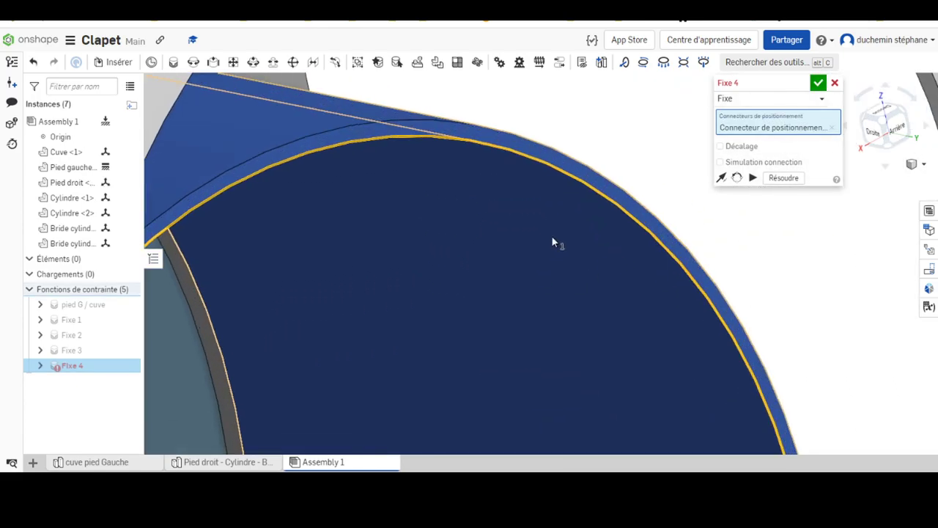
{"action": "scroll", "coordinate": [546, 264], "scroll_direction": "down", "scroll_amount": 5}
{"action": "scroll", "coordinate": [547, 267], "scroll_direction": "down", "scroll_amount": 2}
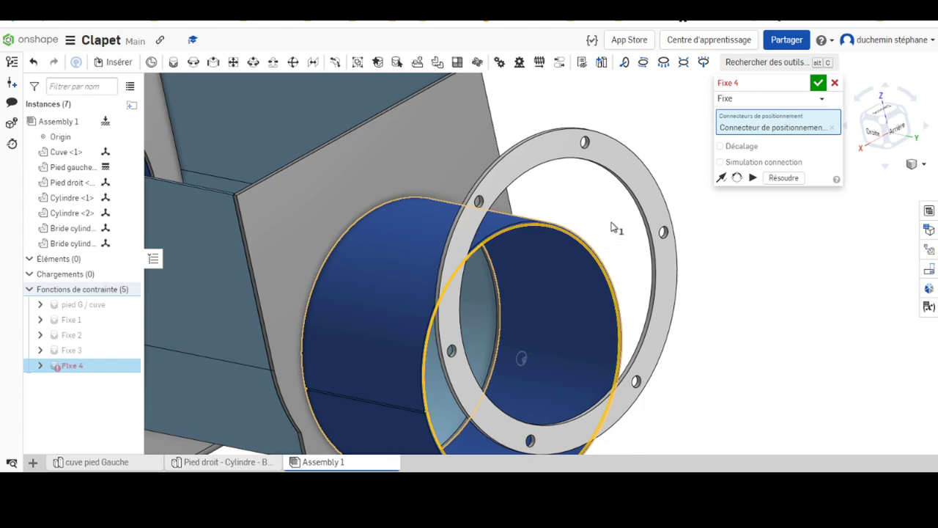
{"action": "mouse_move", "coordinate": [613, 227]}
{"action": "right_mouse_down"}
{"action": "mouse_move", "coordinate": [689, 218]}
{"action": "mouse_move", "coordinate": [659, 214]}
{"action": "right_mouse_up"}
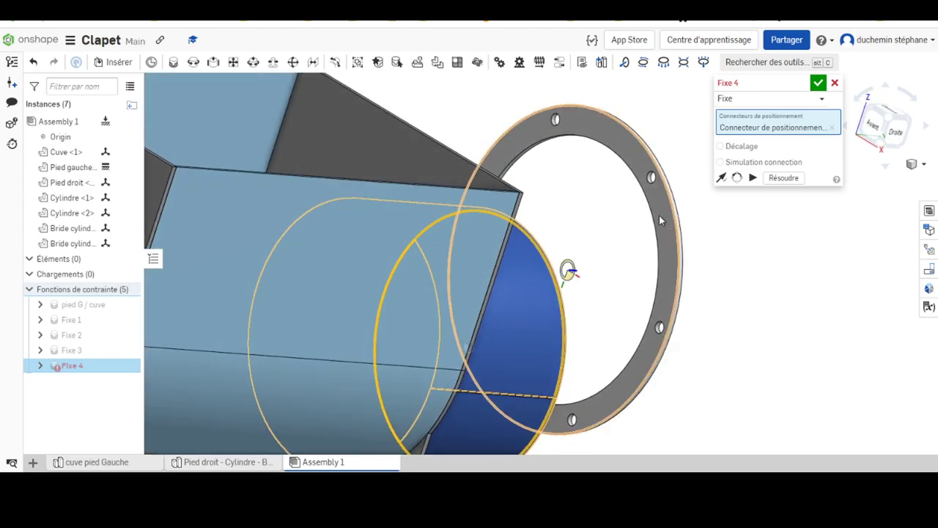
{"action": "left_click", "coordinate": [627, 170]}
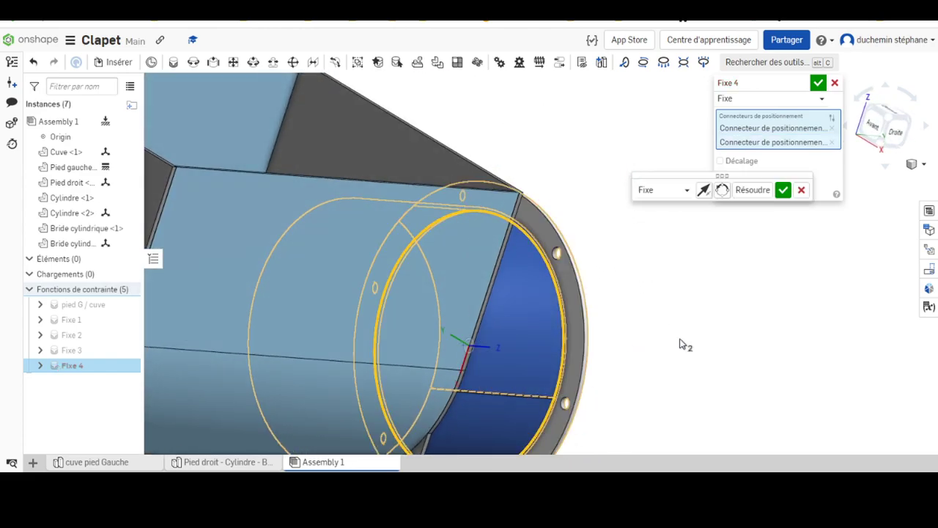
Turn the flange to realign its bolt holes and confirm Fixe 4
{"action": "mouse_move", "coordinate": [679, 341]}
{"action": "right_mouse_down"}
{"action": "mouse_move", "coordinate": [667, 327]}
{"action": "mouse_move", "coordinate": [628, 315]}
{"action": "mouse_move", "coordinate": [623, 322]}
{"action": "right_mouse_up"}
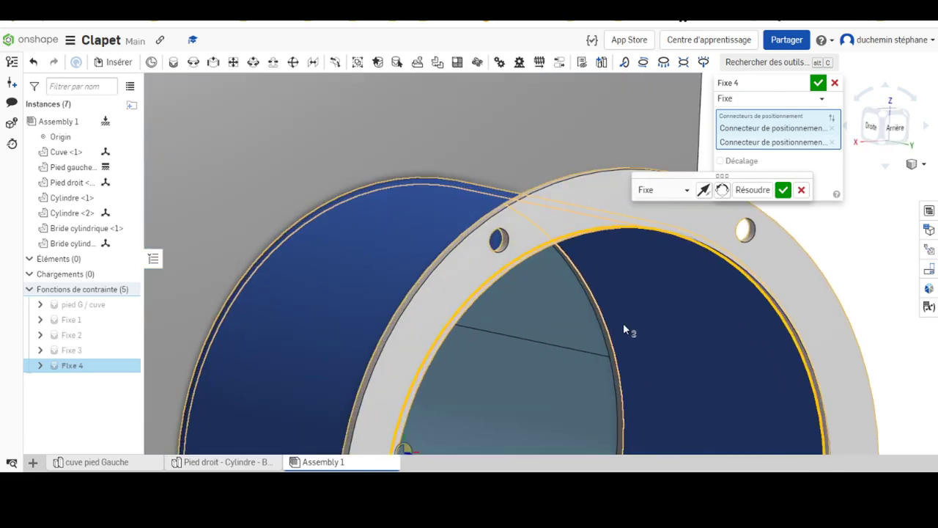
{"action": "scroll", "coordinate": [623, 327], "scroll_direction": "down", "scroll_amount": 2}
{"action": "scroll", "coordinate": [622, 328], "scroll_direction": "down", "scroll_amount": 2}
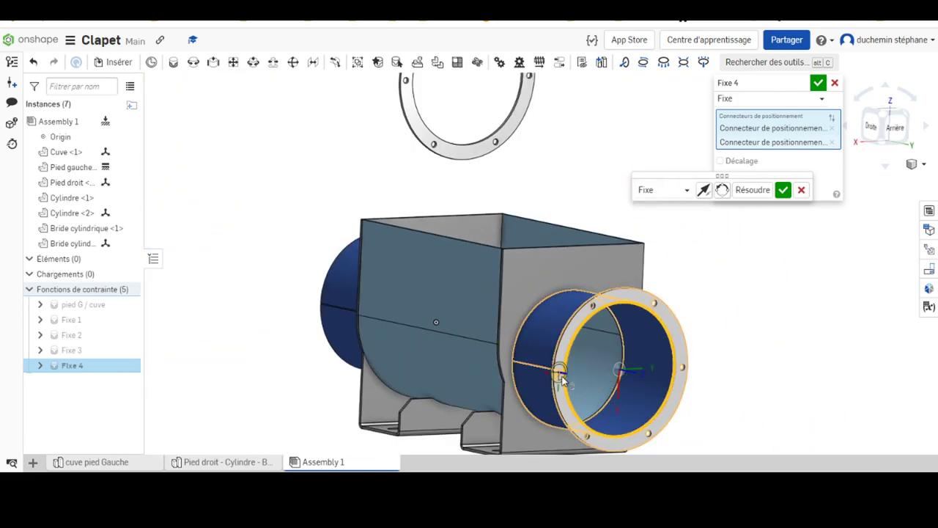
{"action": "left_click", "coordinate": [722, 190]}
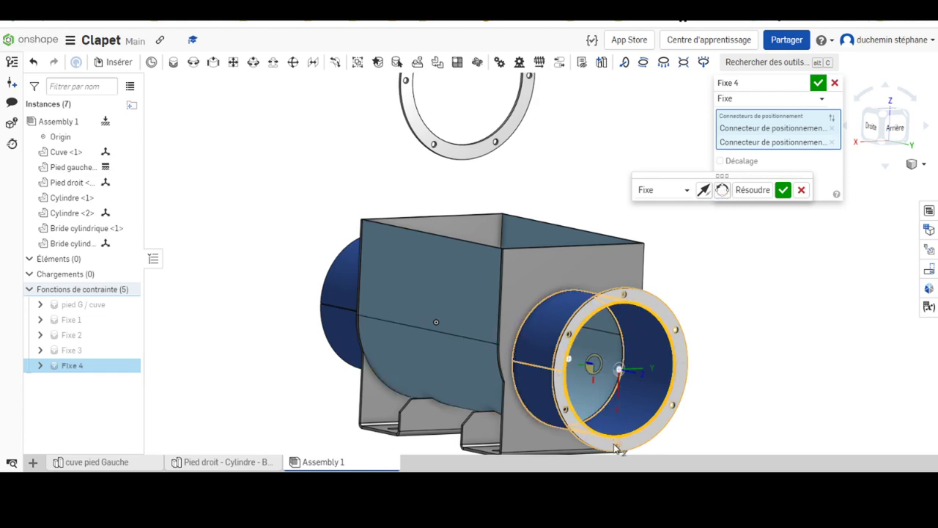
{"action": "left_click", "coordinate": [783, 190]}
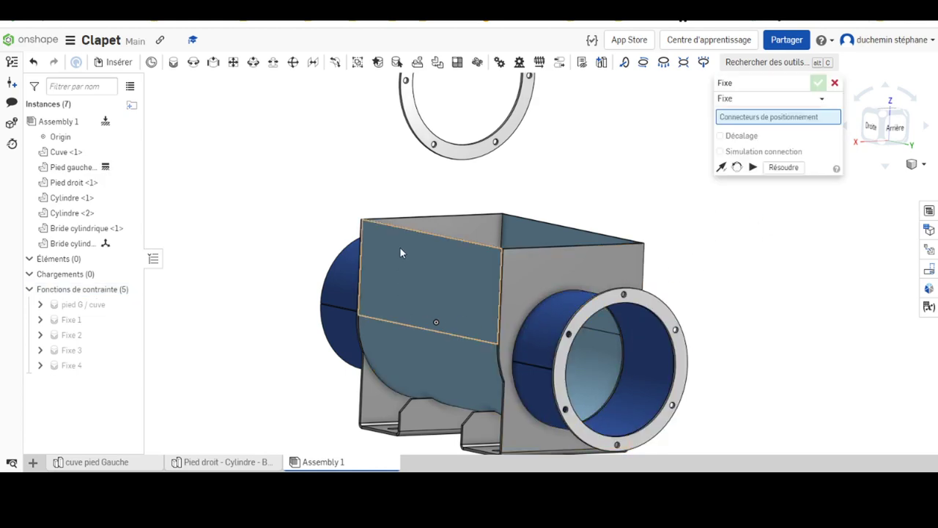
Mate the second flange's edge to the other cylinder's end edge and confirm Fixe 5
{"action": "left_click", "coordinate": [451, 147]}
{"action": "mouse_move", "coordinate": [283, 254]}
{"action": "right_mouse_down"}
{"action": "mouse_move", "coordinate": [372, 255]}
{"action": "mouse_move", "coordinate": [363, 270]}
{"action": "right_mouse_up"}
{"action": "scroll", "coordinate": [366, 279], "scroll_direction": "up", "scroll_amount": 3}
{"action": "scroll", "coordinate": [374, 293], "scroll_direction": "up", "scroll_amount": 2}
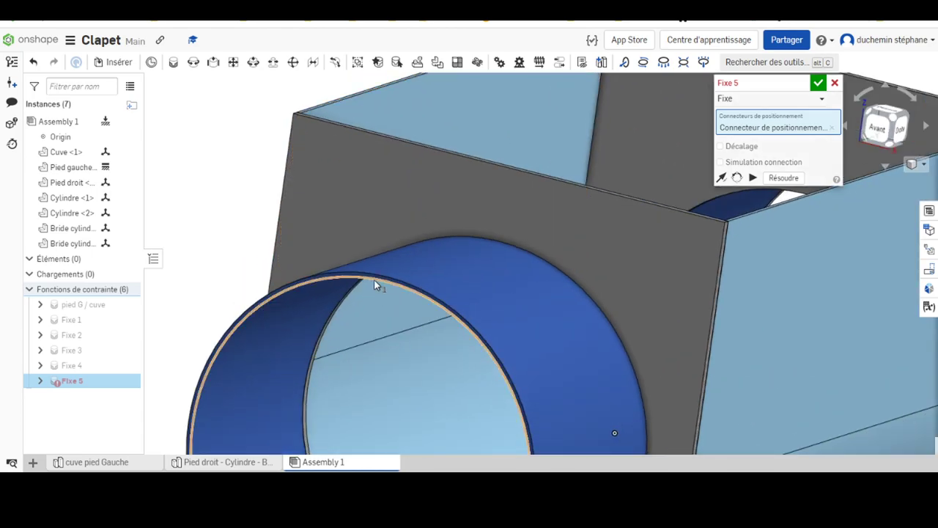
{"action": "left_click", "coordinate": [375, 285]}
{"action": "scroll", "coordinate": [396, 278], "scroll_direction": "down", "scroll_amount": 2}
{"action": "scroll", "coordinate": [411, 269], "scroll_direction": "down", "scroll_amount": 3}
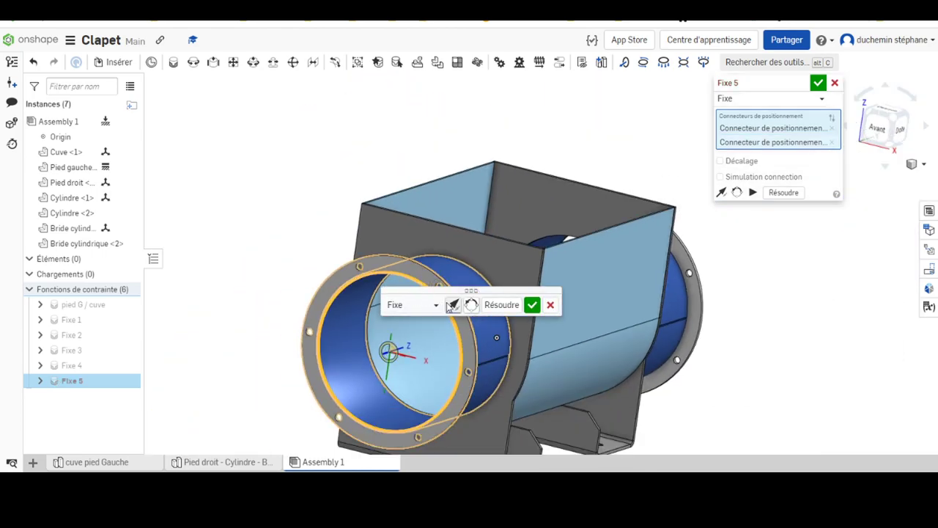
{"action": "left_click", "coordinate": [533, 305]}
Zoom and orbit the assembly to a straight Droite side view
{"action": "scroll", "coordinate": [562, 345], "scroll_direction": "up", "scroll_amount": 3}
{"action": "scroll", "coordinate": [617, 317], "scroll_direction": "down", "scroll_amount": 3}
{"action": "scroll", "coordinate": [613, 321], "scroll_direction": "down", "scroll_amount": 3}
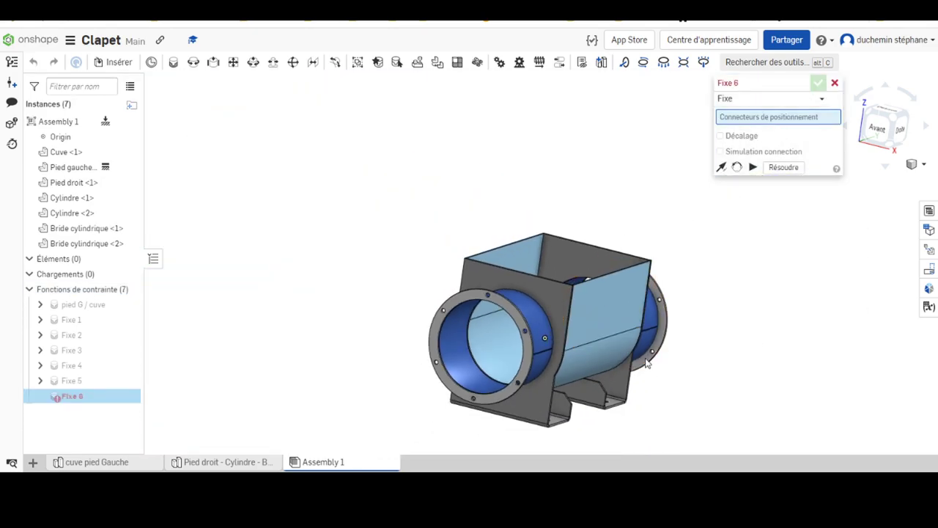
{"action": "scroll", "coordinate": [533, 284], "scroll_direction": "down", "scroll_amount": 1}
{"action": "mouse_move", "coordinate": [532, 285]}
{"action": "right_mouse_down"}
{"action": "mouse_move", "coordinate": [594, 325]}
{"action": "mouse_move", "coordinate": [570, 293]}
{"action": "mouse_move", "coordinate": [575, 334]}
{"action": "mouse_move", "coordinate": [592, 336]}
{"action": "right_mouse_up"}
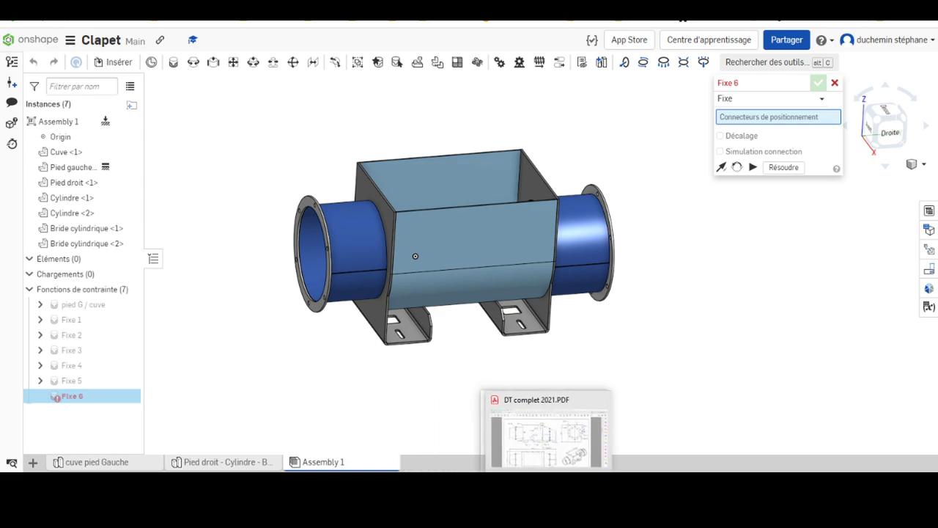
{"action": "left_click", "coordinate": [536, 436]}
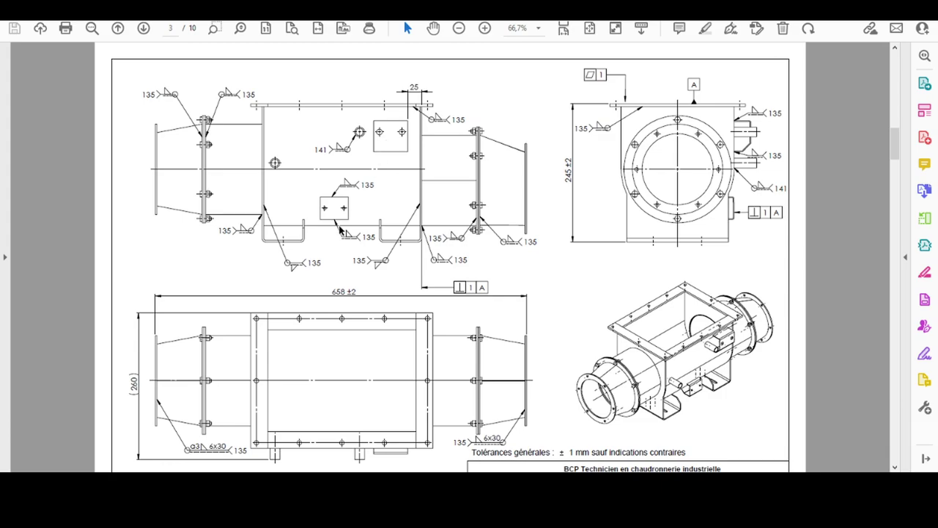
{"action": "scroll", "coordinate": [638, 295], "scroll_direction": "down", "scroll_amount": 2}
{"action": "scroll", "coordinate": [634, 300], "scroll_direction": "down", "scroll_amount": 5}
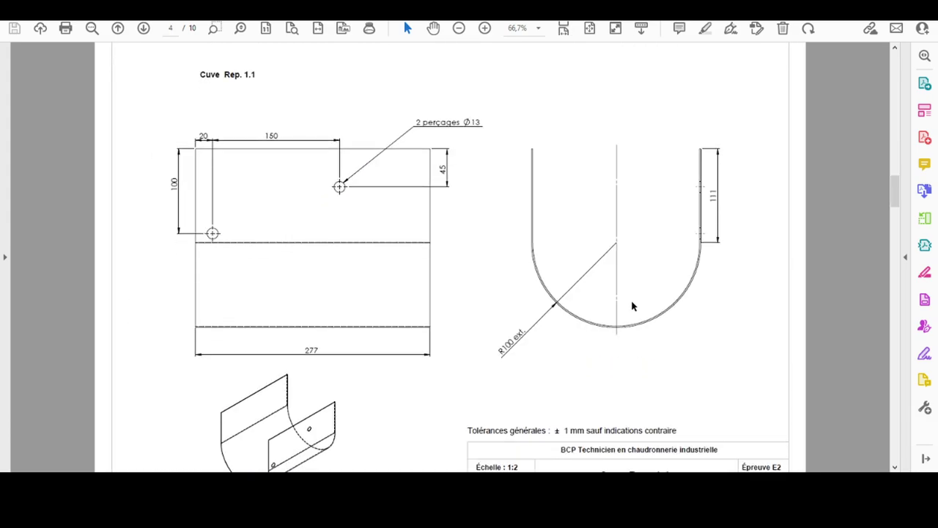
{"action": "scroll", "coordinate": [633, 305], "scroll_direction": "up", "scroll_amount": 5}
{"action": "scroll", "coordinate": [631, 292], "scroll_direction": "up", "scroll_amount": 5}
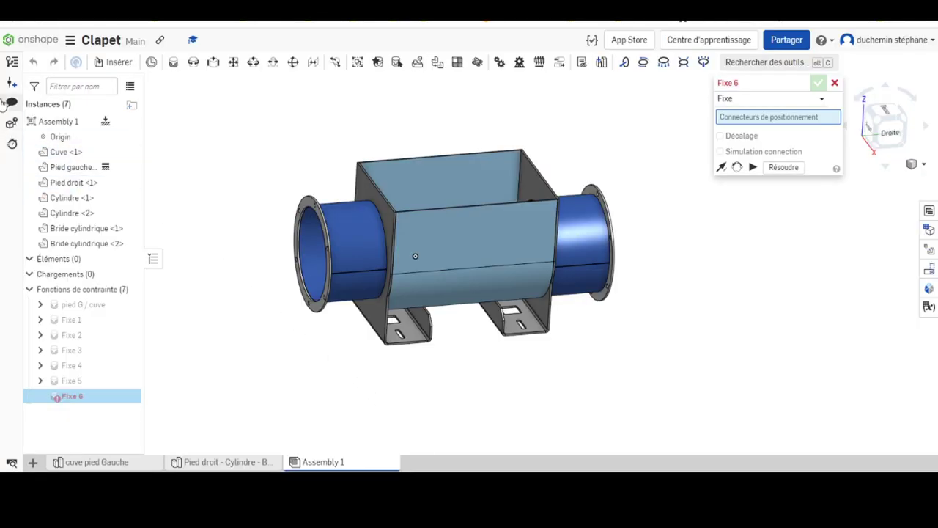
Insert the Support capteur and Support sonde parts beside the tank
{"action": "left_click", "coordinate": [122, 62]}
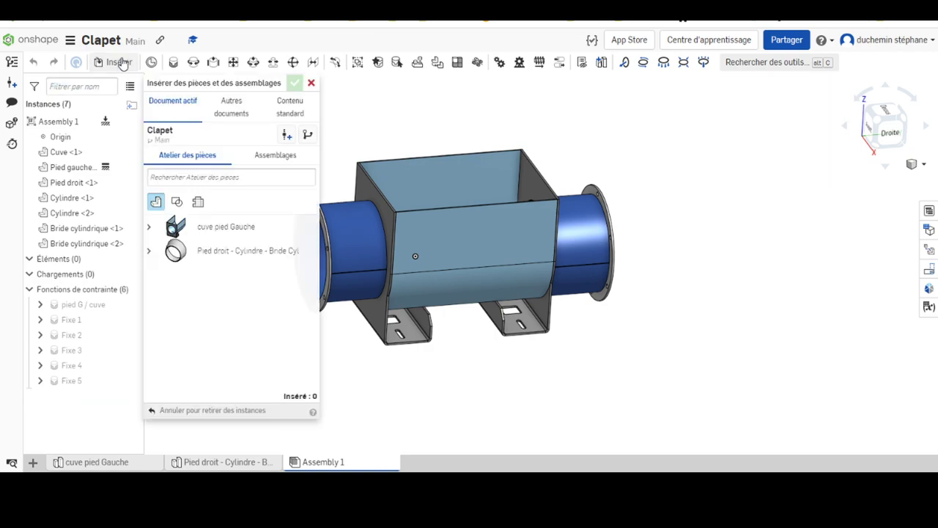
{"action": "left_click", "coordinate": [147, 253]}
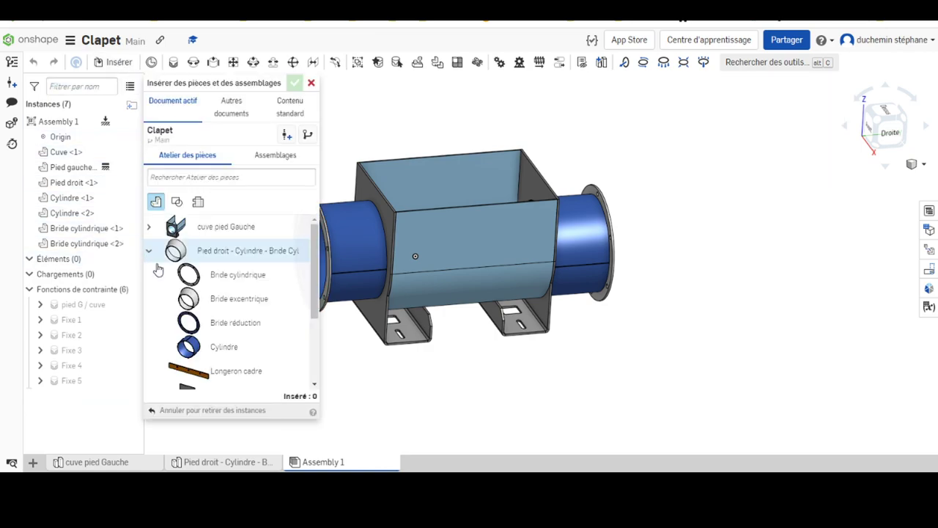
{"action": "scroll", "coordinate": [279, 344], "scroll_direction": "down", "scroll_amount": 2}
{"action": "scroll", "coordinate": [272, 310], "scroll_direction": "down", "scroll_amount": 1}
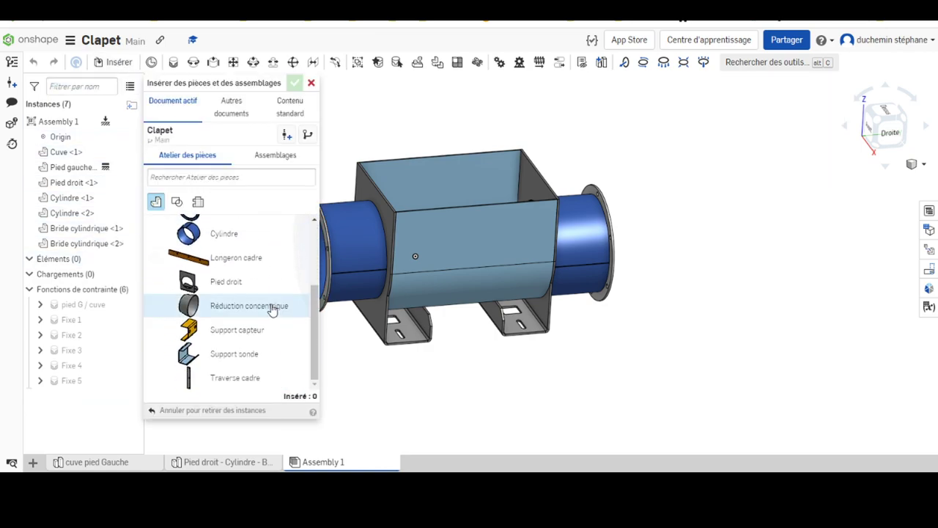
{"action": "left_click", "coordinate": [237, 331]}
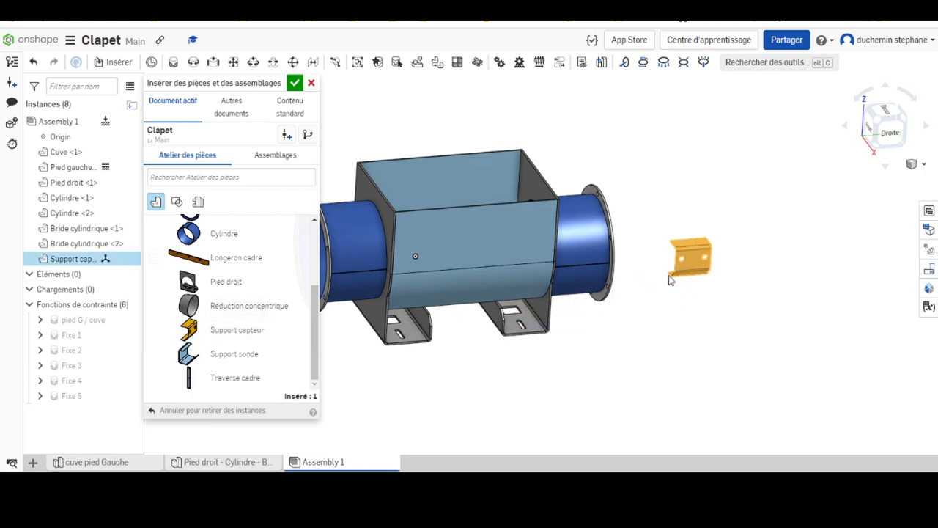
{"action": "left_click", "coordinate": [700, 258]}
{"action": "left_click", "coordinate": [236, 355]}
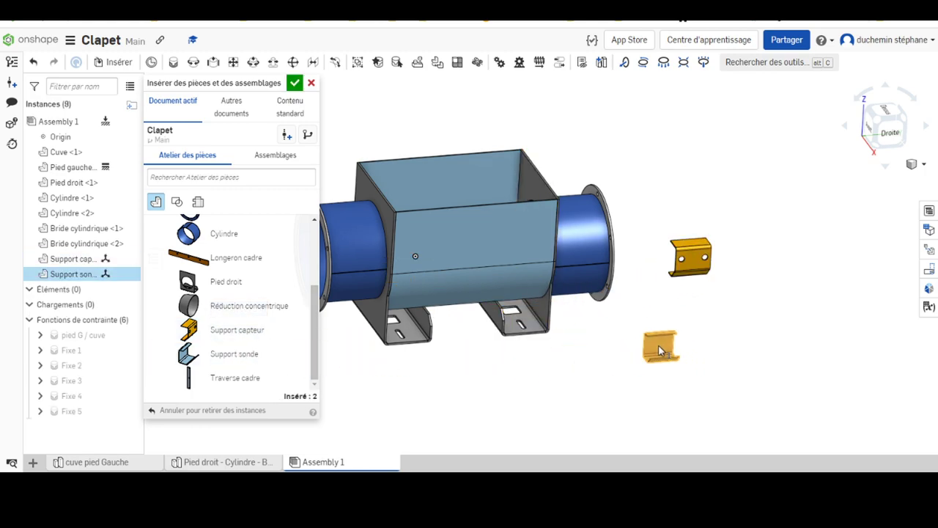
{"action": "left_click", "coordinate": [693, 345]}
{"action": "left_click", "coordinate": [294, 82]}
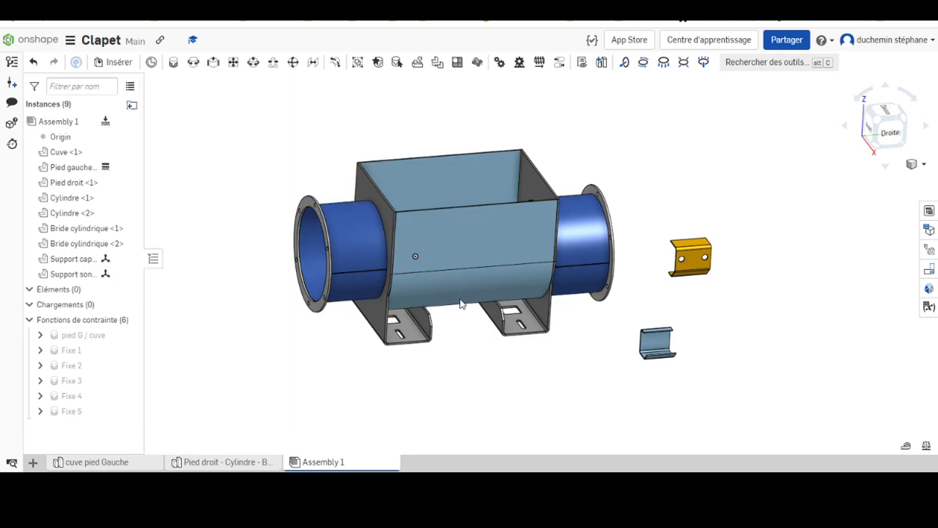
Drag the Support capteur bracket toward the tank's right end
{"action": "middle_click_drag", "start_coordinate": [462, 301], "coordinate": [363, 292]}
{"action": "right_click_drag", "start_coordinate": [369, 339], "coordinate": [380, 336]}
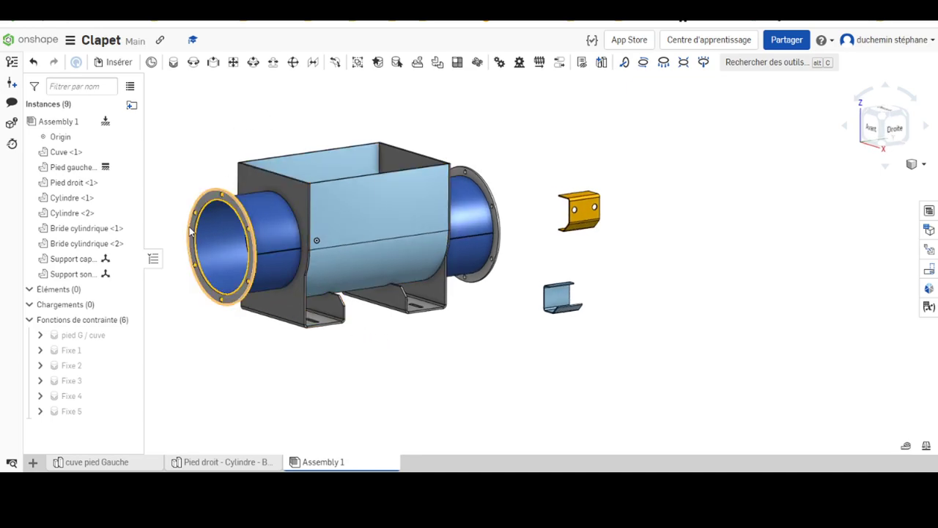
{"action": "scroll", "coordinate": [203, 234], "scroll_direction": "up", "scroll_amount": 2}
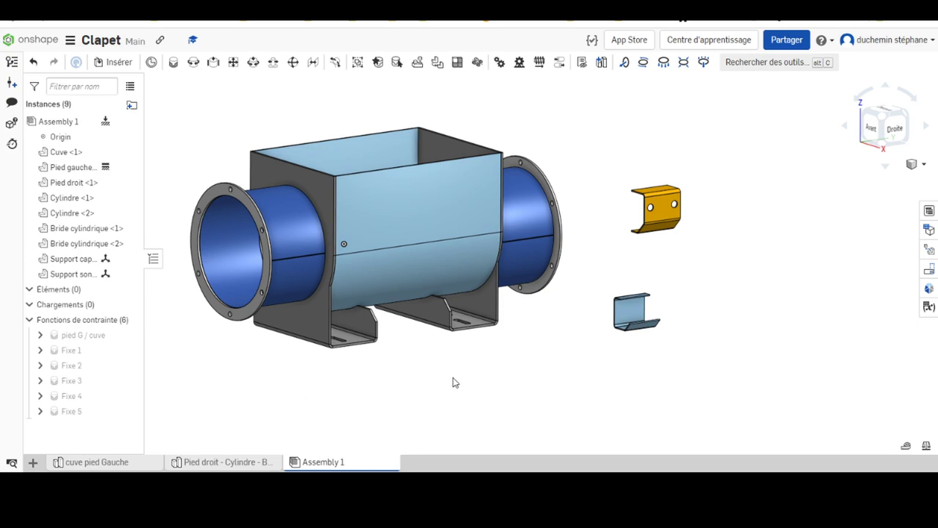
{"action": "right_click_drag", "start_coordinate": [411, 360], "coordinate": [438, 351]}
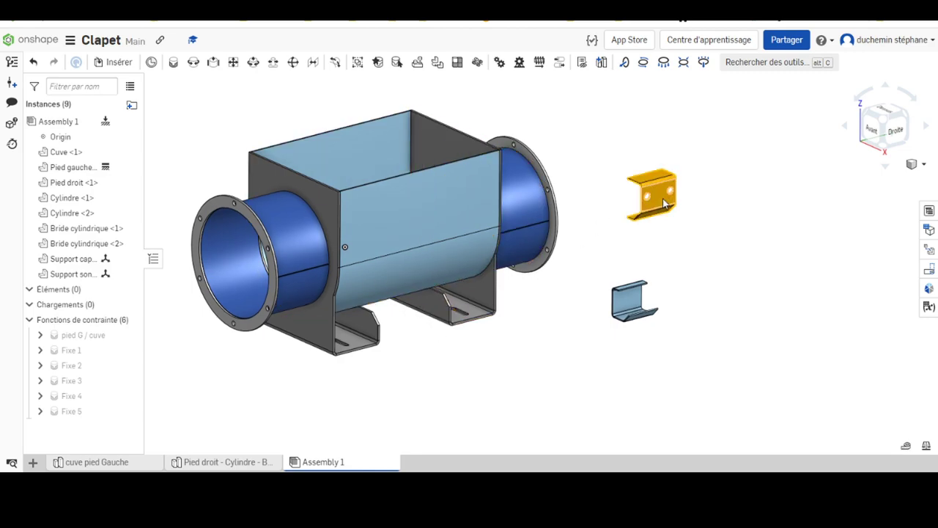
{"action": "left_click_drag", "start_coordinate": [663, 200], "coordinate": [642, 230]}
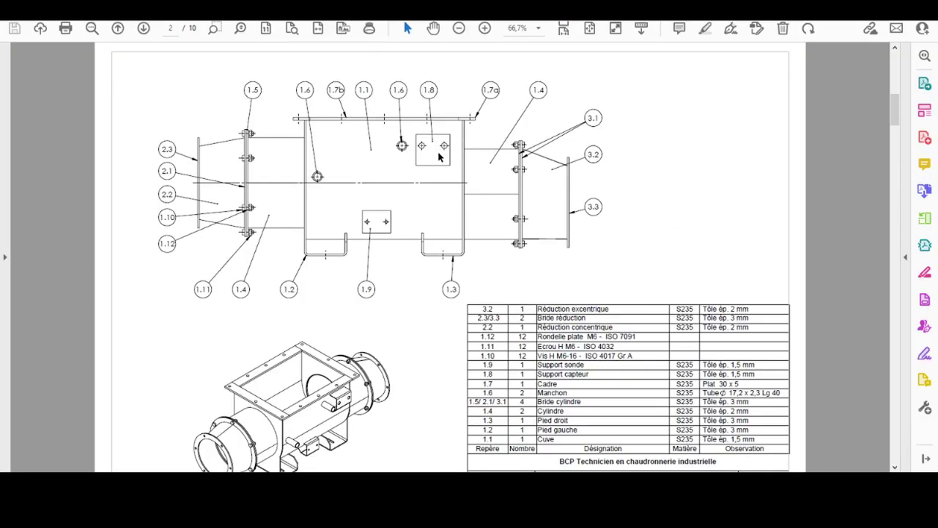
Scroll the PDF from page 2 to page 8, showing Support capteur Rep. 1.8 and Support sonde Rep. 1.9
{"action": "scroll", "coordinate": [555, 319], "scroll_direction": "down", "scroll_amount": 3}
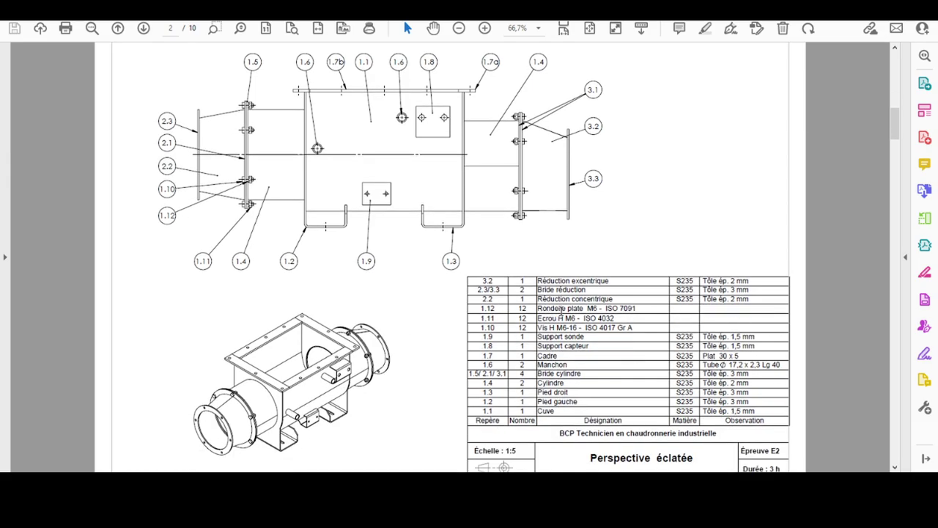
{"action": "scroll", "coordinate": [555, 320], "scroll_direction": "down", "scroll_amount": 3}
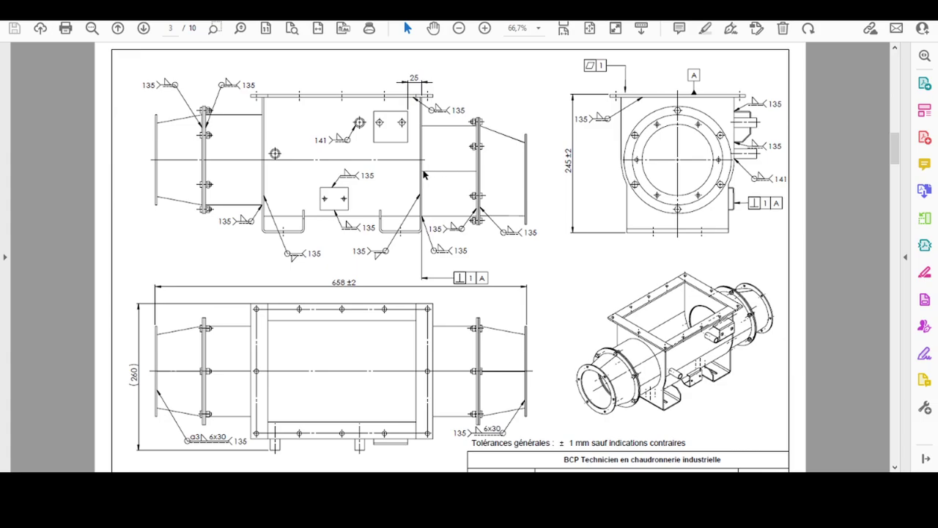
{"action": "scroll", "coordinate": [415, 110], "scroll_direction": "up", "scroll_amount": 3, "text": "ctrl"}
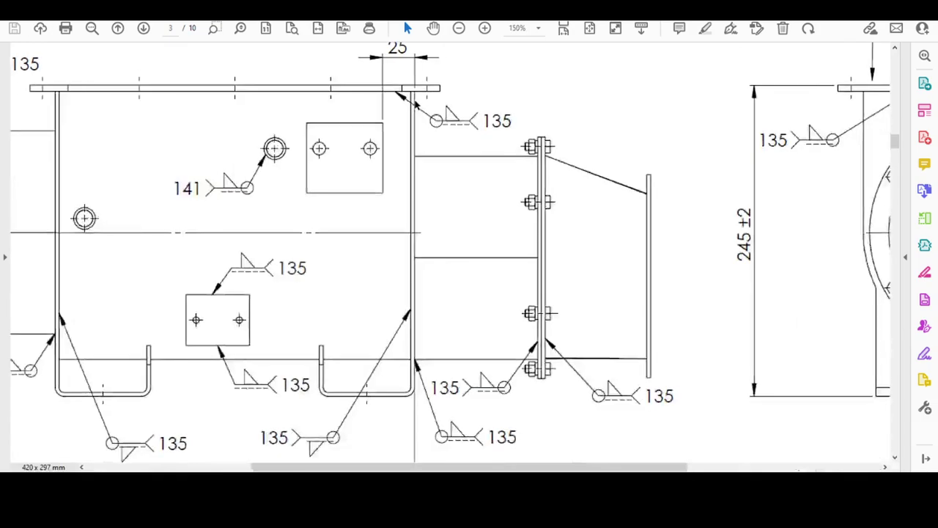
{"action": "scroll", "coordinate": [392, 148], "scroll_direction": "up", "scroll_amount": 2, "text": "ctrl"}
{"action": "scroll", "coordinate": [368, 149], "scroll_direction": "down", "scroll_amount": 3, "text": "ctrl"}
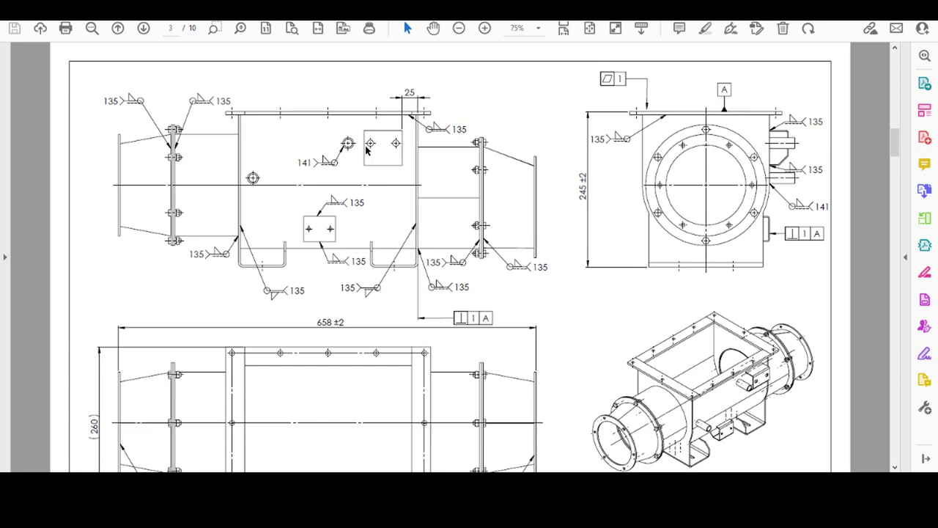
{"action": "scroll", "coordinate": [366, 149], "scroll_direction": "down", "scroll_amount": 1}
{"action": "scroll", "coordinate": [359, 158], "scroll_direction": "down", "scroll_amount": 2}
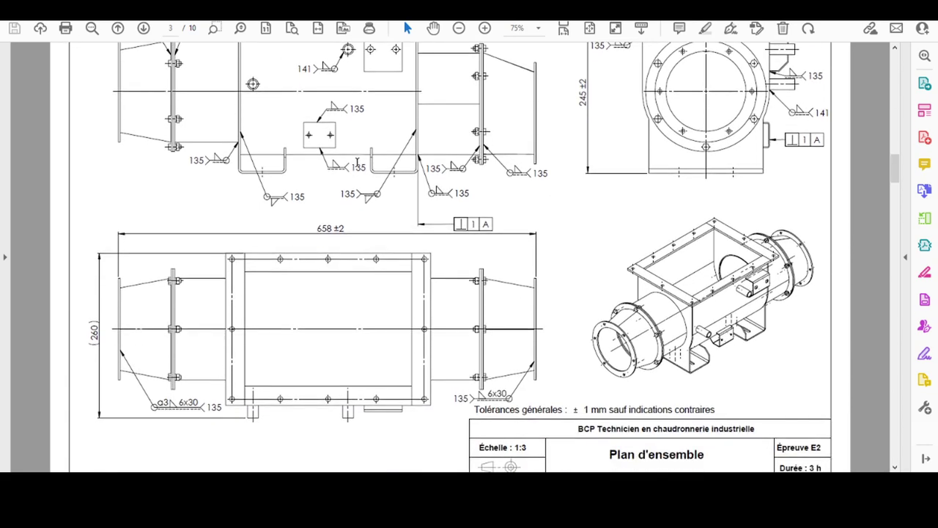
{"action": "scroll", "coordinate": [357, 163], "scroll_direction": "down", "scroll_amount": 1}
{"action": "scroll", "coordinate": [356, 165], "scroll_direction": "down", "scroll_amount": 5}
{"action": "scroll", "coordinate": [355, 169], "scroll_direction": "down", "scroll_amount": 4}
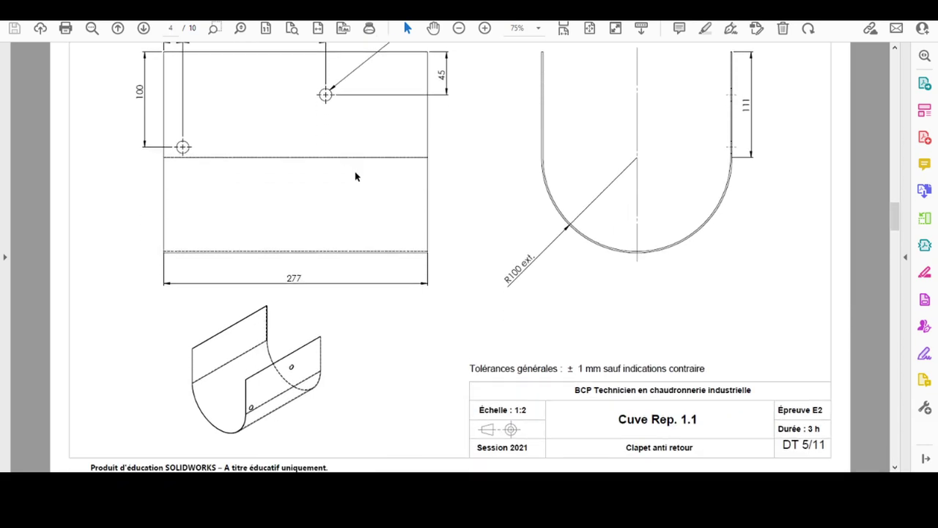
{"action": "scroll", "coordinate": [356, 176], "scroll_direction": "down", "scroll_amount": 8}
{"action": "scroll", "coordinate": [429, 185], "scroll_direction": "down", "scroll_amount": 10}
{"action": "scroll", "coordinate": [381, 171], "scroll_direction": "down", "scroll_amount": 2}
{"action": "scroll", "coordinate": [381, 207], "scroll_direction": "down", "scroll_amount": 8}
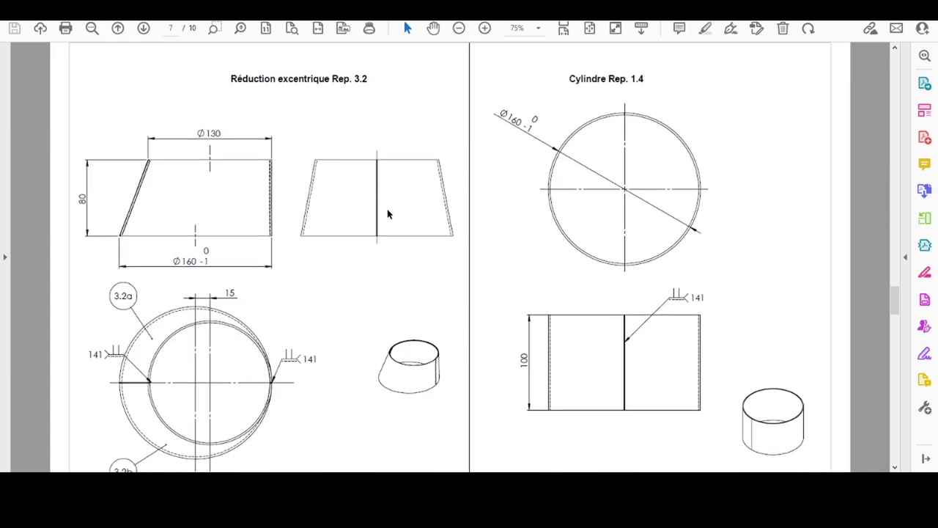
{"action": "scroll", "coordinate": [392, 213], "scroll_direction": "down", "scroll_amount": 1}
{"action": "scroll", "coordinate": [418, 234], "scroll_direction": "down", "scroll_amount": 15}
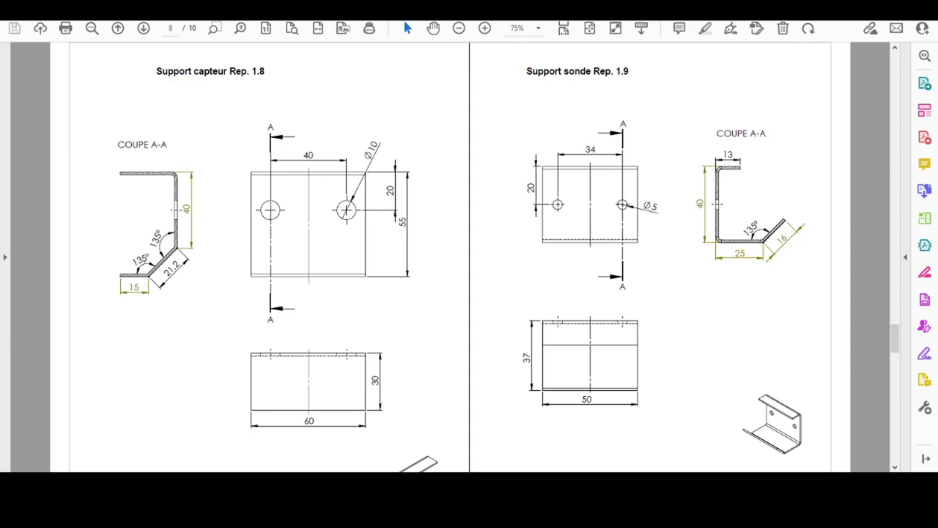
Return to Onshape's Assembly 1 and orbit to view the tank and new supports from behind
{"action": "key", "text": "alt+Tab"}
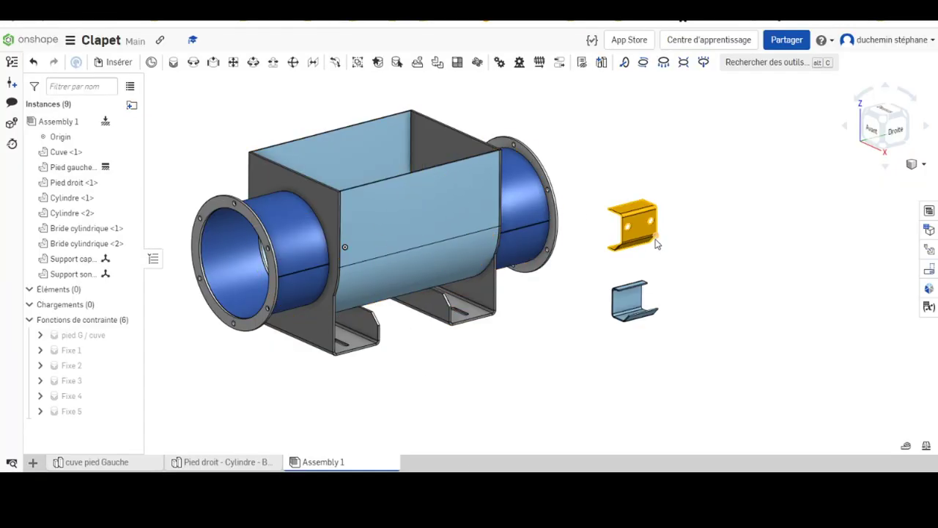
{"action": "right_click_drag", "start_coordinate": [710, 137], "coordinate": [636, 156]}
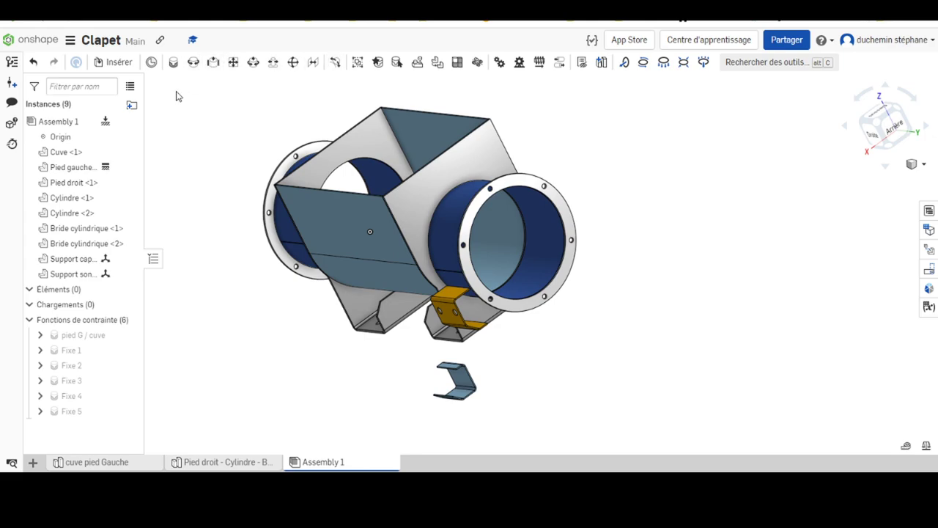
Start a parallel mate and pick a connector on the tank's slanted end plate
{"action": "left_click", "coordinate": [314, 63]}
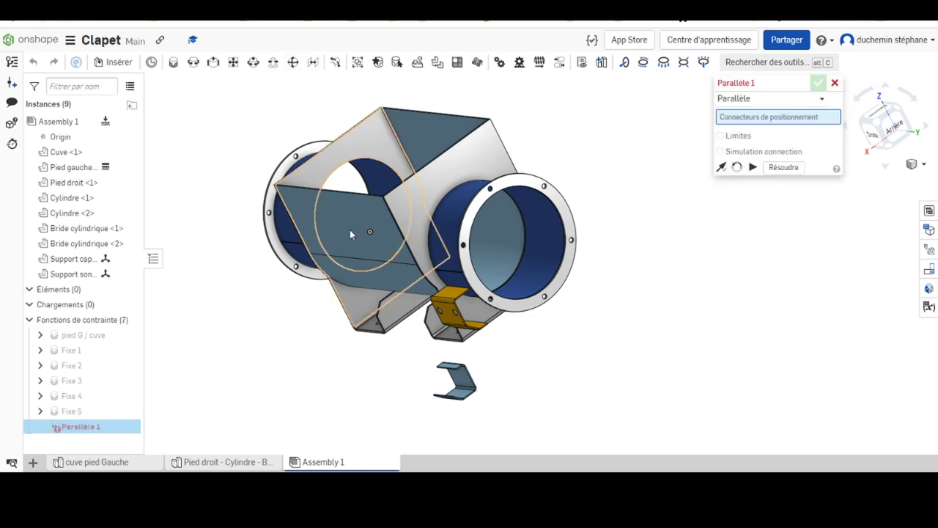
{"action": "left_click", "coordinate": [402, 209]}
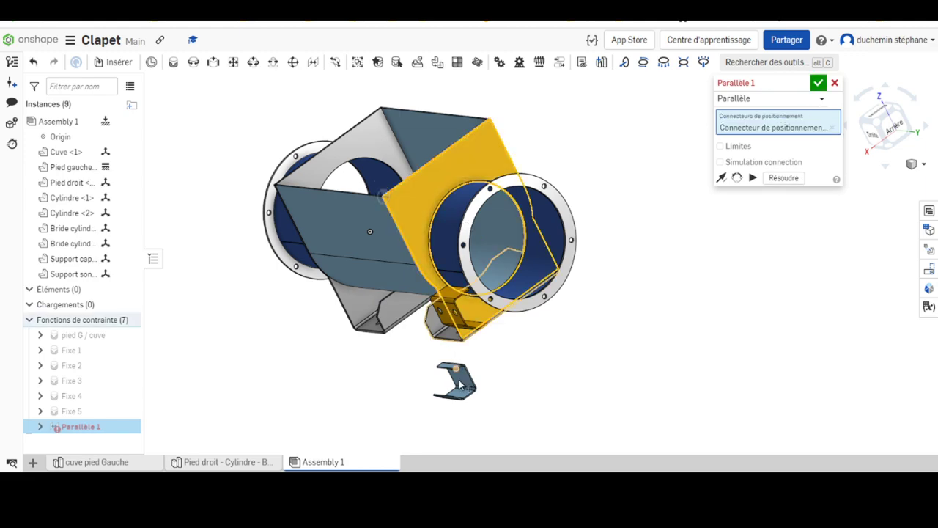
{"action": "scroll", "coordinate": [462, 330], "scroll_direction": "down", "scroll_amount": 3}
{"action": "scroll", "coordinate": [436, 312], "scroll_direction": "up", "scroll_amount": 5}
{"action": "scroll", "coordinate": [433, 310], "scroll_direction": "up", "scroll_amount": 3}
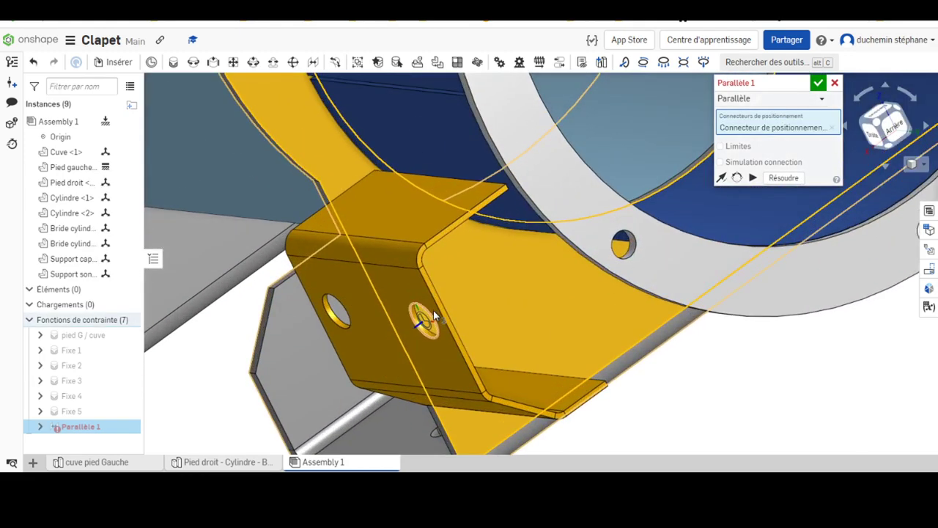
{"action": "scroll", "coordinate": [450, 243], "scroll_direction": "up", "scroll_amount": 3}
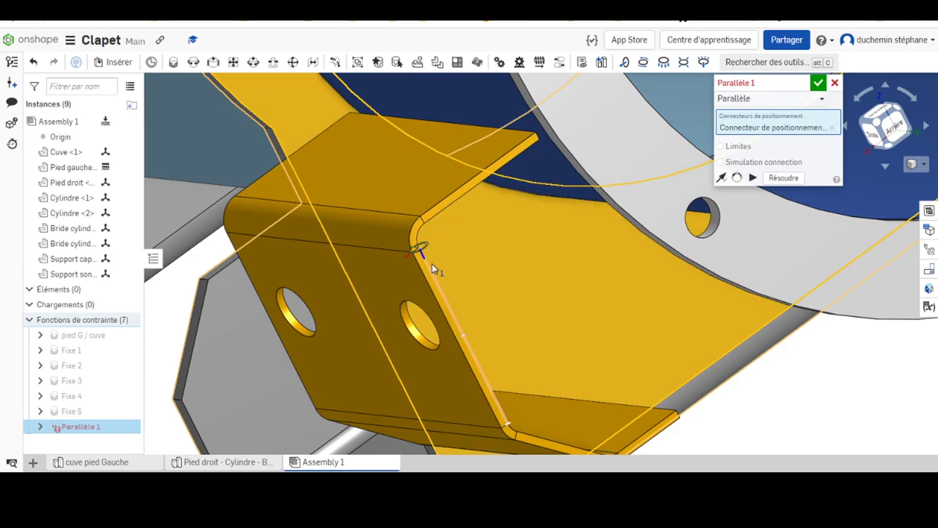
{"action": "scroll", "coordinate": [468, 188], "scroll_direction": "up", "scroll_amount": 5}
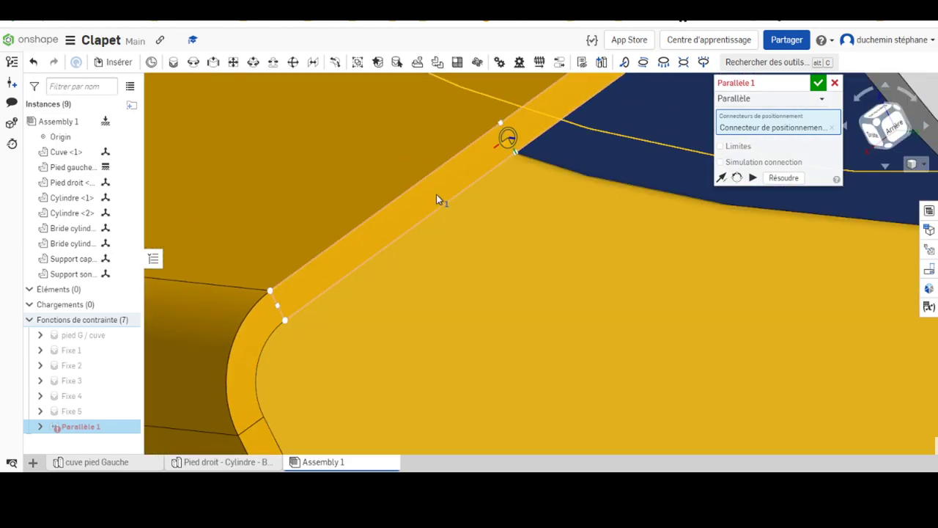
Pick the Support capteur bracket's bend-edge connector, then turn the view so the flange faces forward
{"action": "left_click", "coordinate": [436, 195]}
{"action": "scroll", "coordinate": [410, 209], "scroll_direction": "down", "scroll_amount": 10}
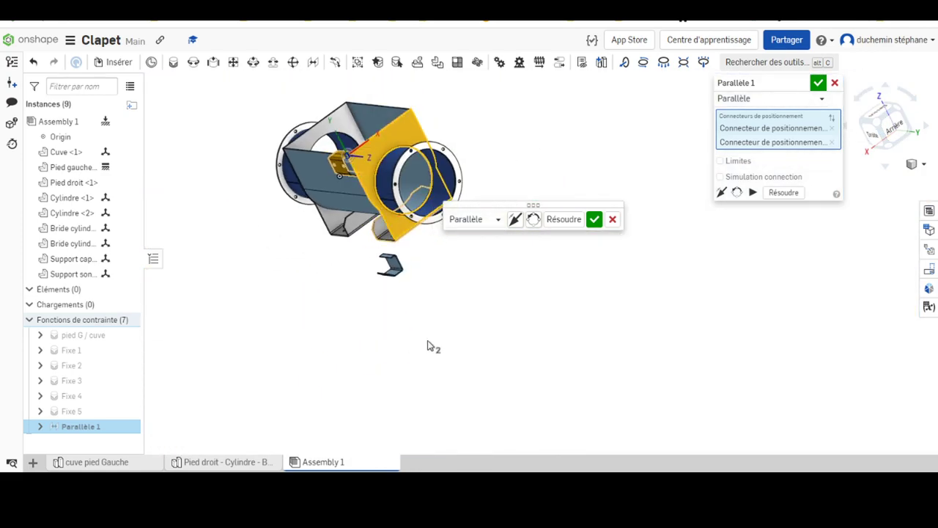
{"action": "mouse_move", "coordinate": [428, 345]}
{"action": "right_mouse_down"}
{"action": "mouse_move", "coordinate": [525, 362]}
{"action": "mouse_move", "coordinate": [568, 345]}
{"action": "right_mouse_up"}
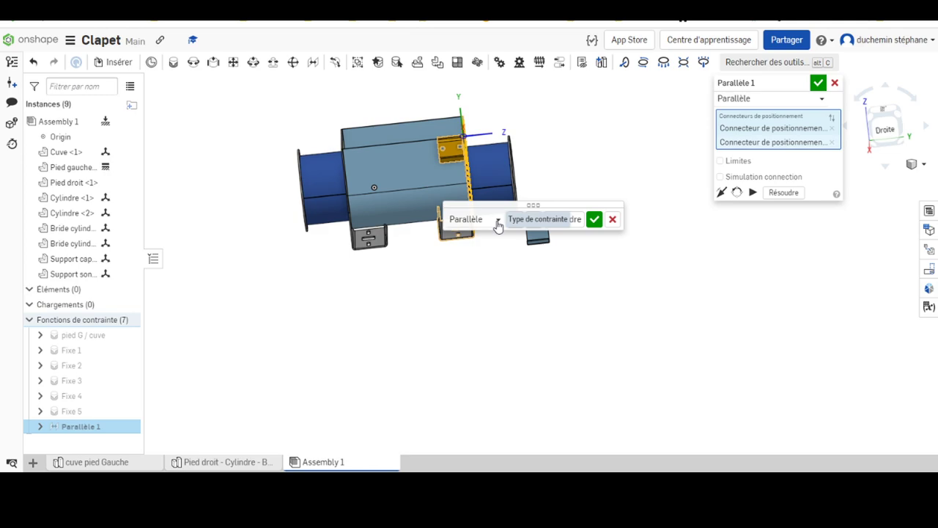
{"action": "scroll", "coordinate": [498, 225], "scroll_direction": "up", "scroll_amount": 5}
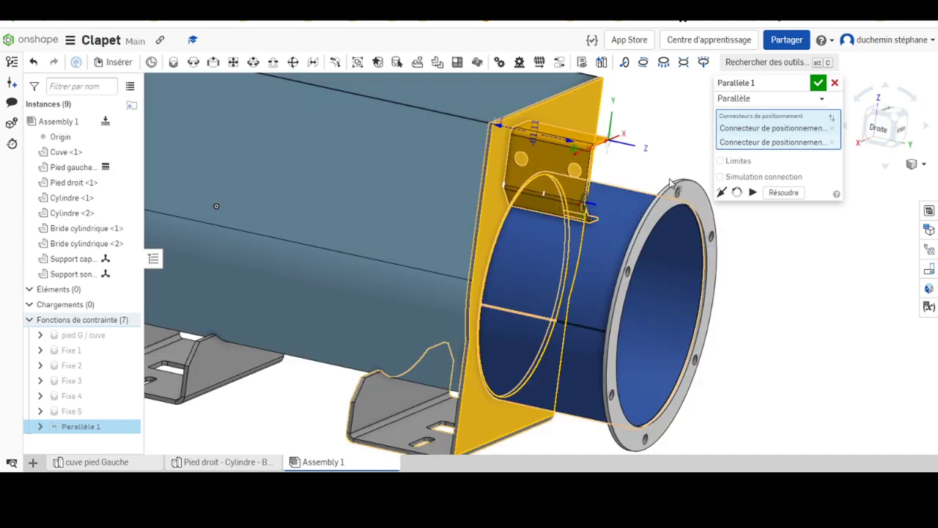
{"action": "key", "text": "Left"}
{"action": "key", "text": "Left"}
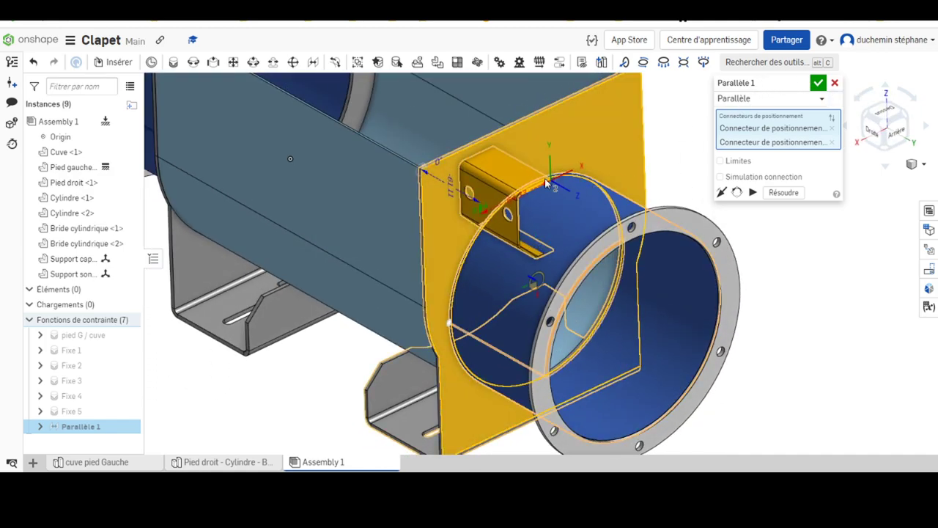
Change the mate to Planaire with a 25 mm offset and confirm it
{"action": "left_click", "coordinate": [749, 99]}
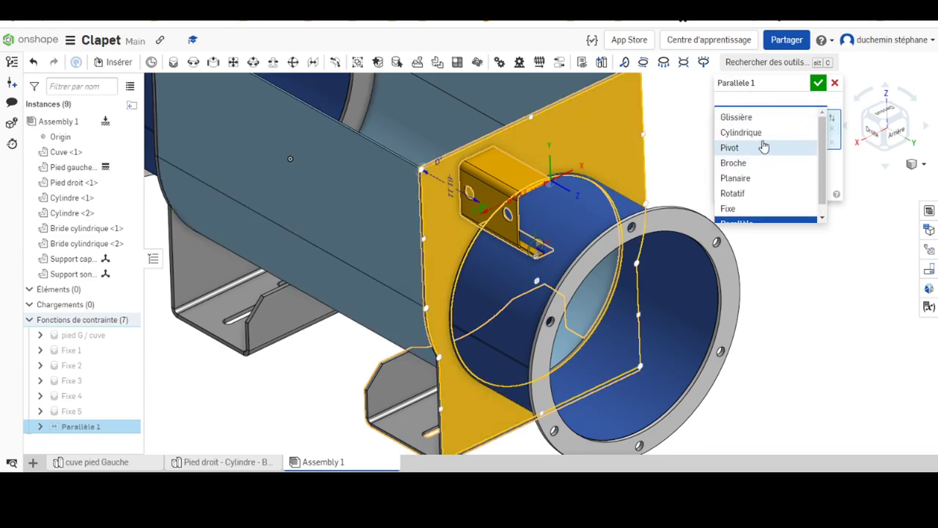
{"action": "scroll", "coordinate": [769, 151], "scroll_direction": "down", "scroll_amount": 1}
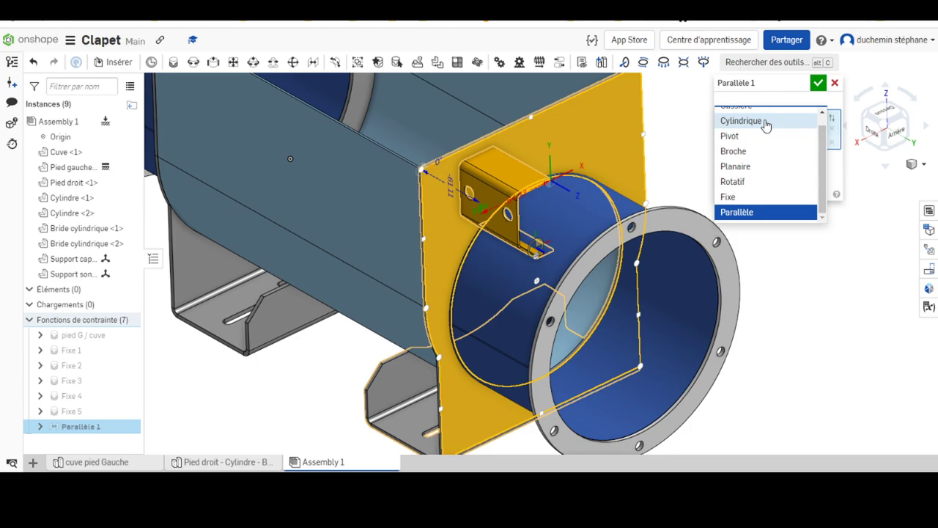
{"action": "scroll", "coordinate": [763, 124], "scroll_direction": "up", "scroll_amount": 1}
{"action": "left_click", "coordinate": [739, 182]}
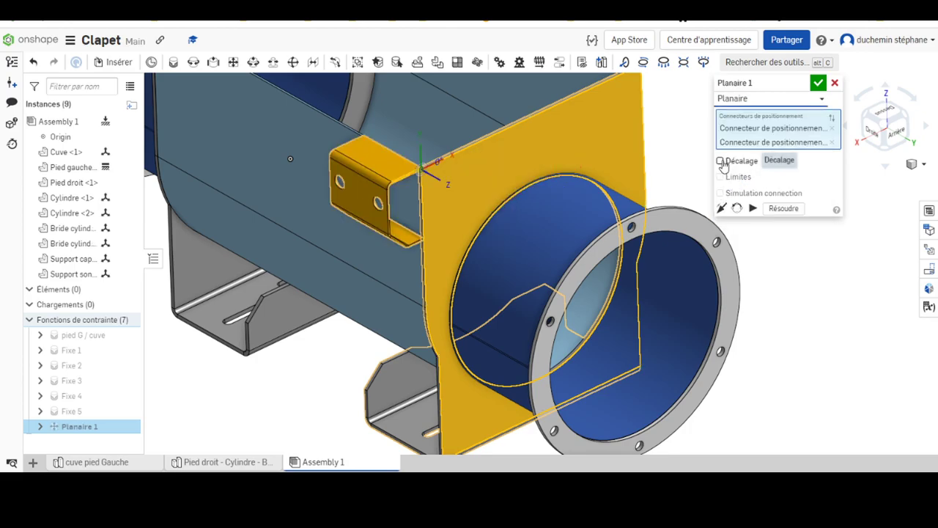
{"action": "left_click", "coordinate": [721, 162]}
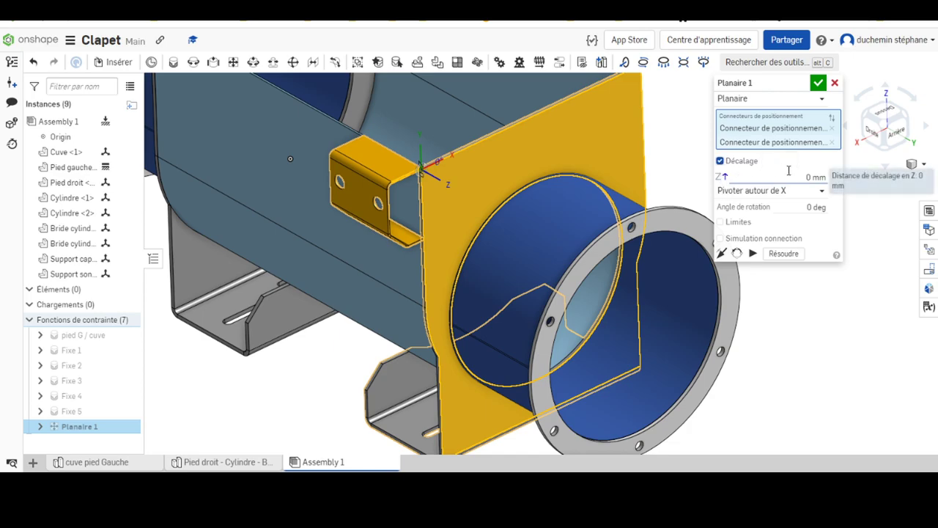
{"action": "type", "text": "25"}
{"action": "key", "text": "Return"}
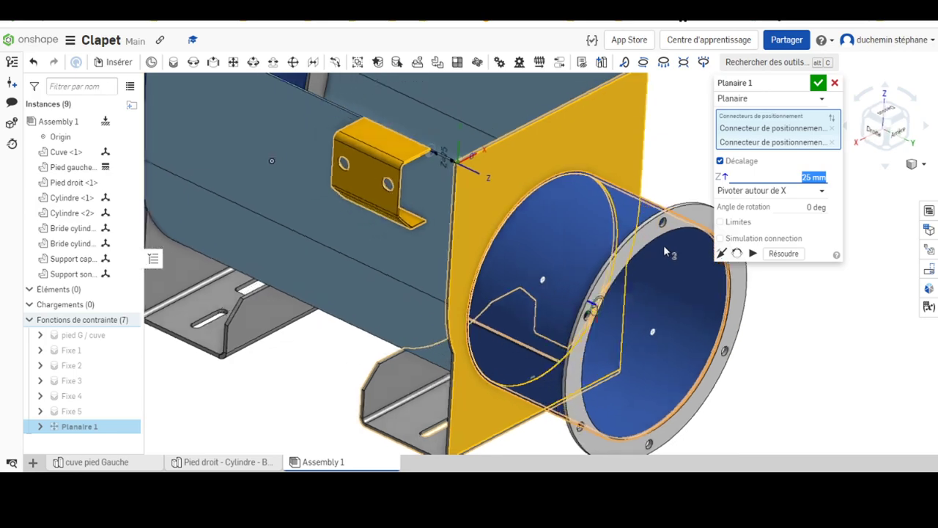
{"action": "right_click_drag", "start_coordinate": [660, 249], "coordinate": [762, 176]}
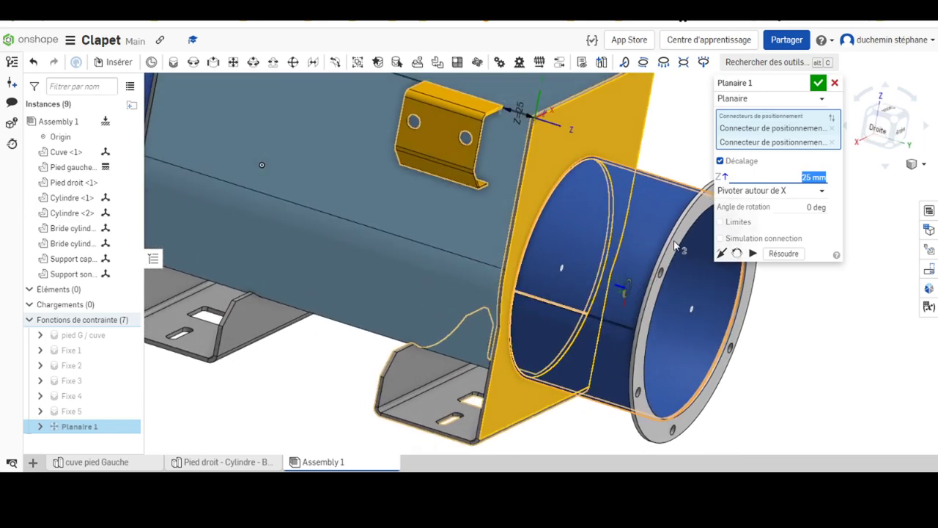
{"action": "left_click", "coordinate": [820, 84]}
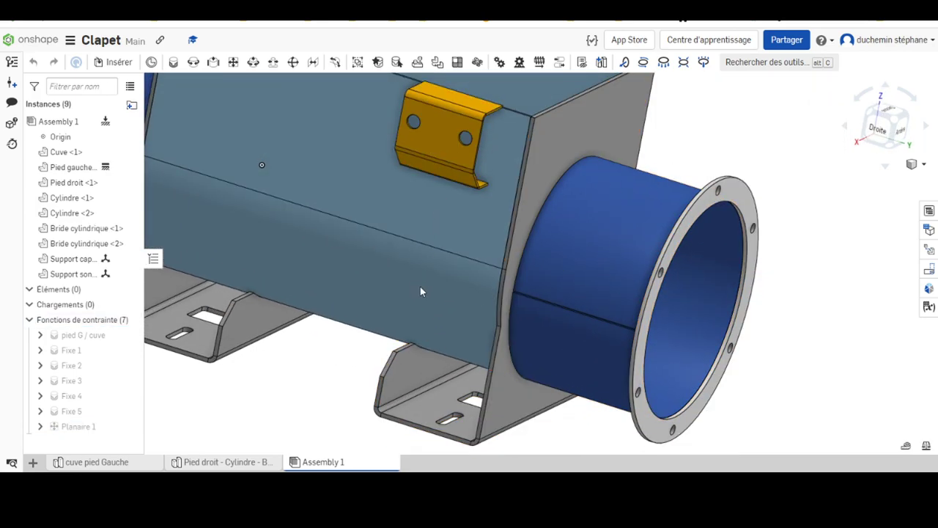
Test the bracket's remaining freedom, then start a planar mate on the bracket face connector
{"action": "mouse_move", "coordinate": [441, 149]}
{"action": "left_mouse_down"}
{"action": "mouse_move", "coordinate": [433, 227]}
{"action": "mouse_move", "coordinate": [416, 173]}
{"action": "mouse_move", "coordinate": [400, 192]}
{"action": "left_mouse_up"}
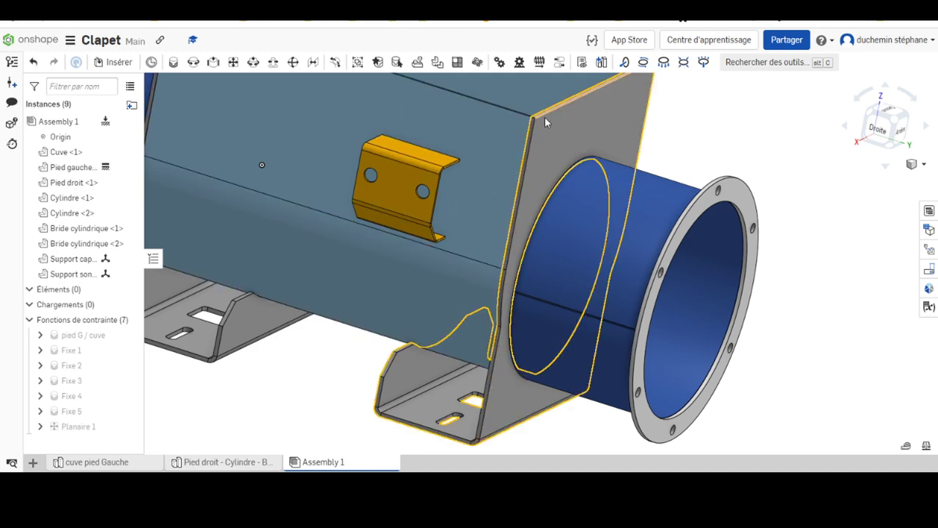
{"action": "right_click_drag", "start_coordinate": [698, 137], "coordinate": [623, 151]}
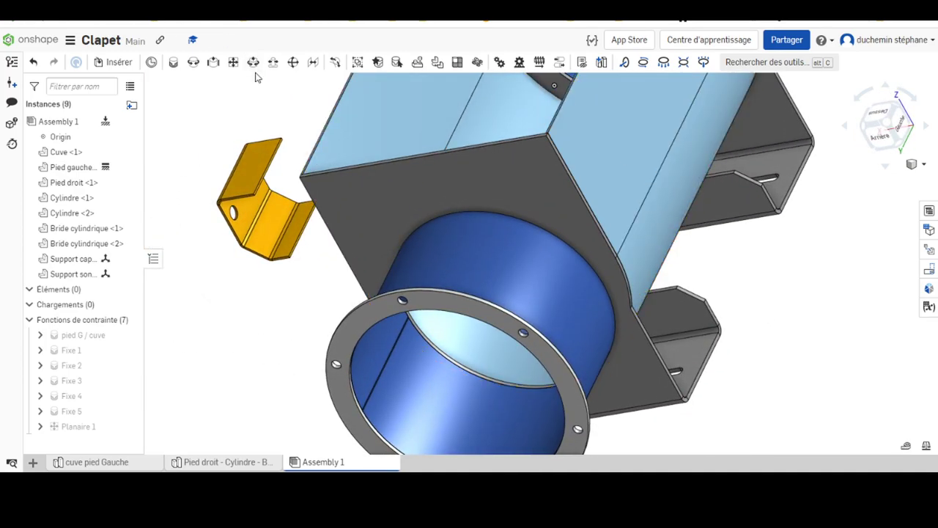
{"action": "left_click", "coordinate": [234, 63]}
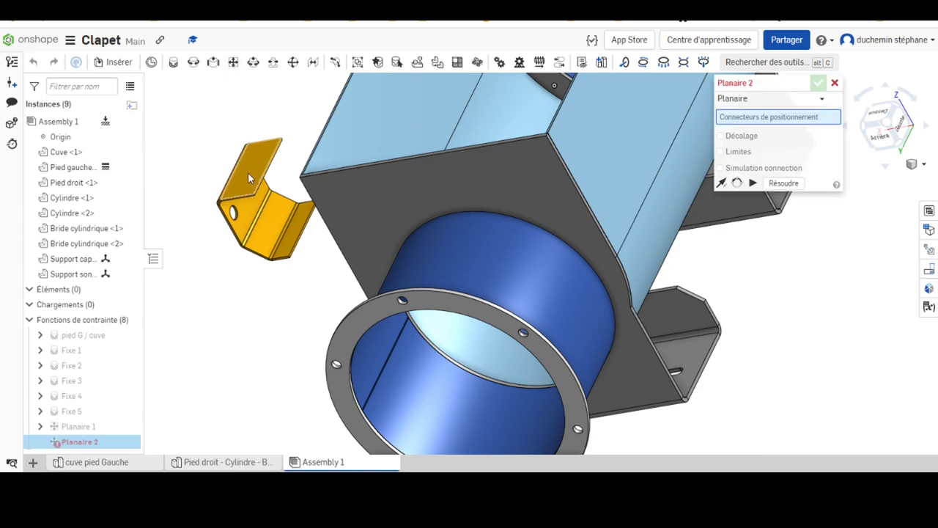
{"action": "scroll", "coordinate": [277, 185], "scroll_direction": "down", "scroll_amount": 2}
{"action": "scroll", "coordinate": [276, 198], "scroll_direction": "up", "scroll_amount": 4}
{"action": "scroll", "coordinate": [203, 152], "scroll_direction": "up", "scroll_amount": 3}
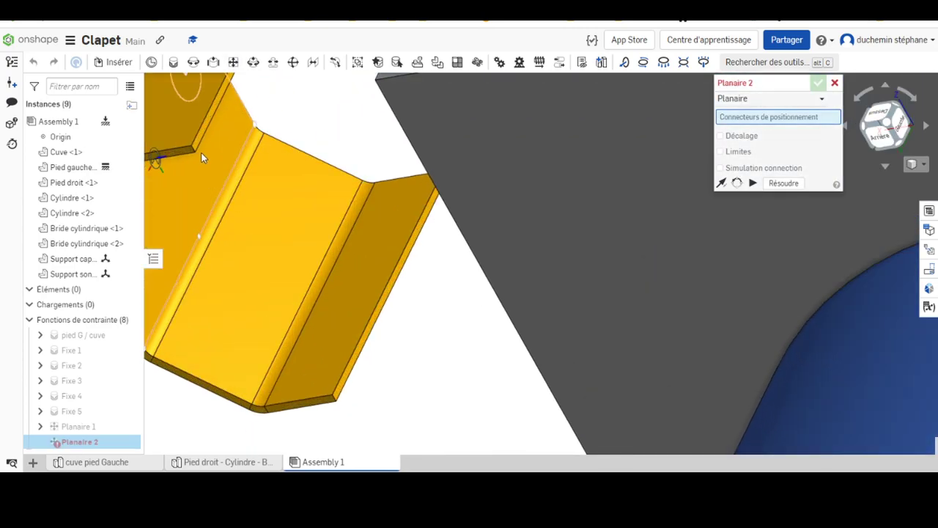
{"action": "scroll", "coordinate": [190, 138], "scroll_direction": "up", "scroll_amount": 2}
{"action": "scroll", "coordinate": [200, 143], "scroll_direction": "up", "scroll_amount": 3}
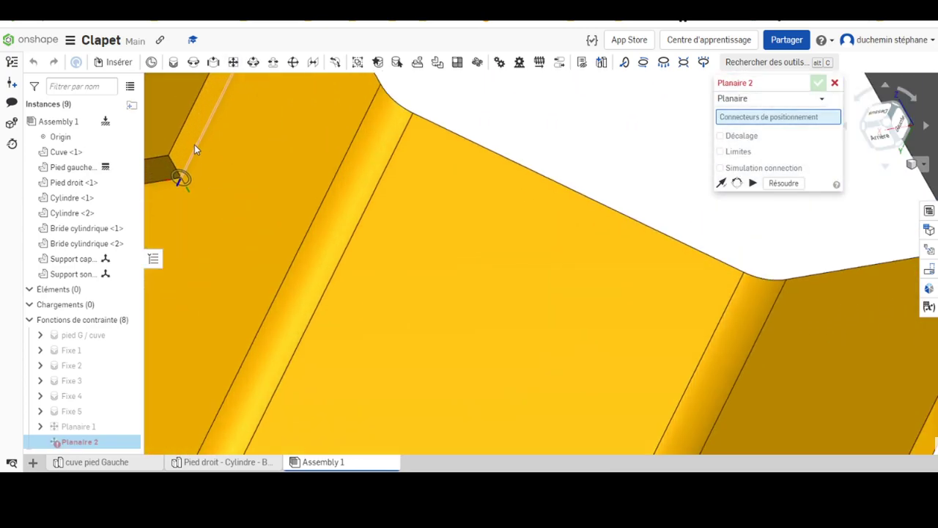
{"action": "left_click", "coordinate": [186, 154]}
Seat the bracket on the tank side wall as Planaire 2, then slide it up near the top edge
{"action": "scroll", "coordinate": [220, 158], "scroll_direction": "down", "scroll_amount": 3}
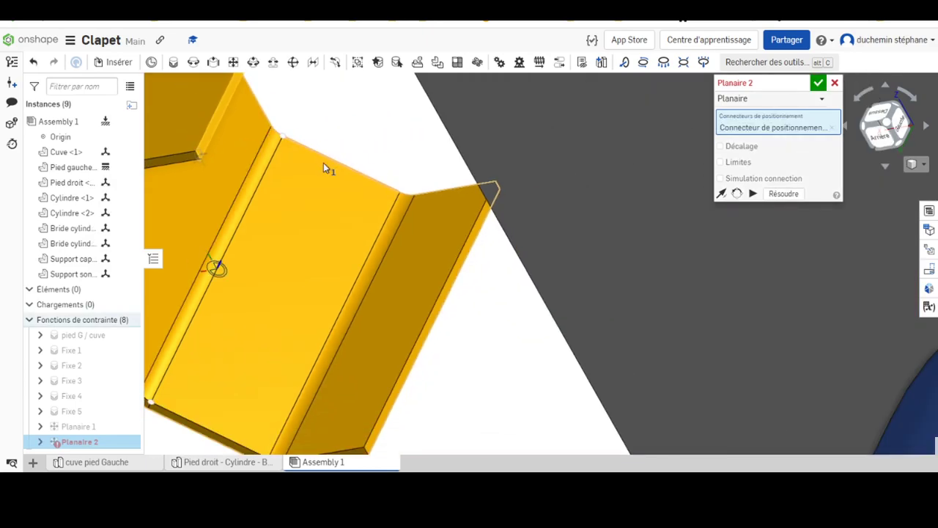
{"action": "scroll", "coordinate": [366, 220], "scroll_direction": "down", "scroll_amount": 3}
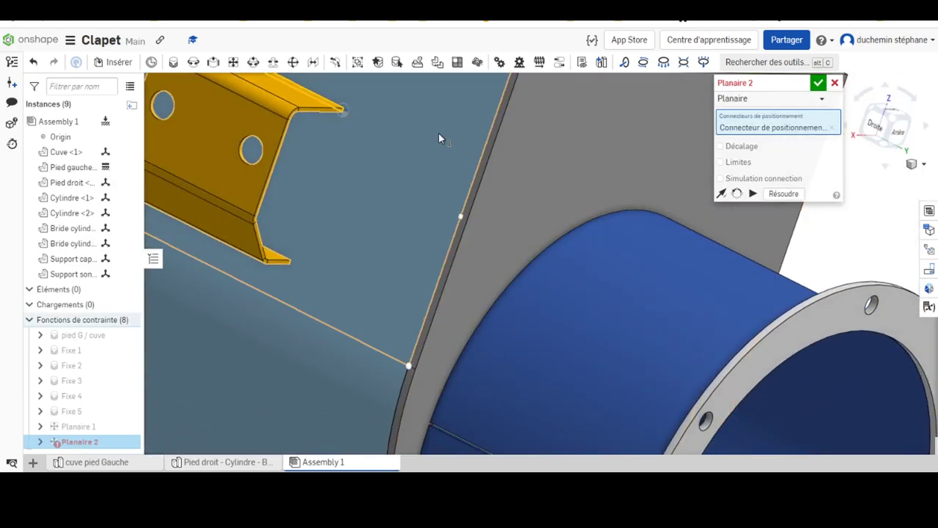
{"action": "left_click", "coordinate": [438, 136]}
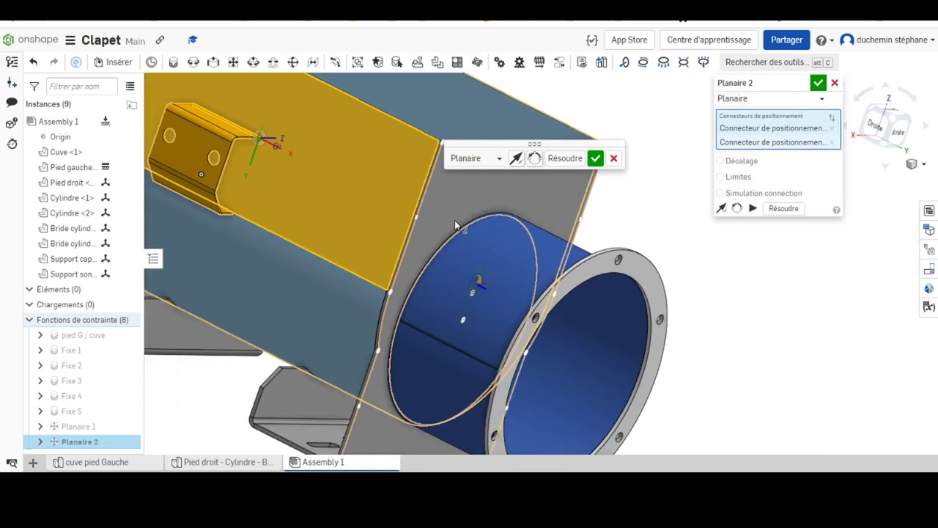
{"action": "mouse_move", "coordinate": [455, 220]}
{"action": "right_mouse_down"}
{"action": "mouse_move", "coordinate": [410, 216]}
{"action": "mouse_move", "coordinate": [448, 214]}
{"action": "mouse_move", "coordinate": [460, 225]}
{"action": "right_mouse_up"}
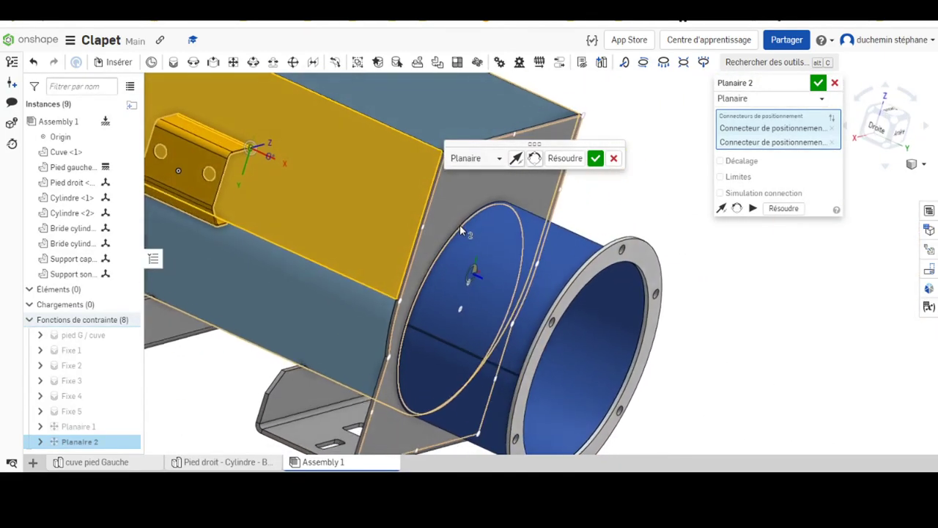
{"action": "left_click", "coordinate": [595, 159]}
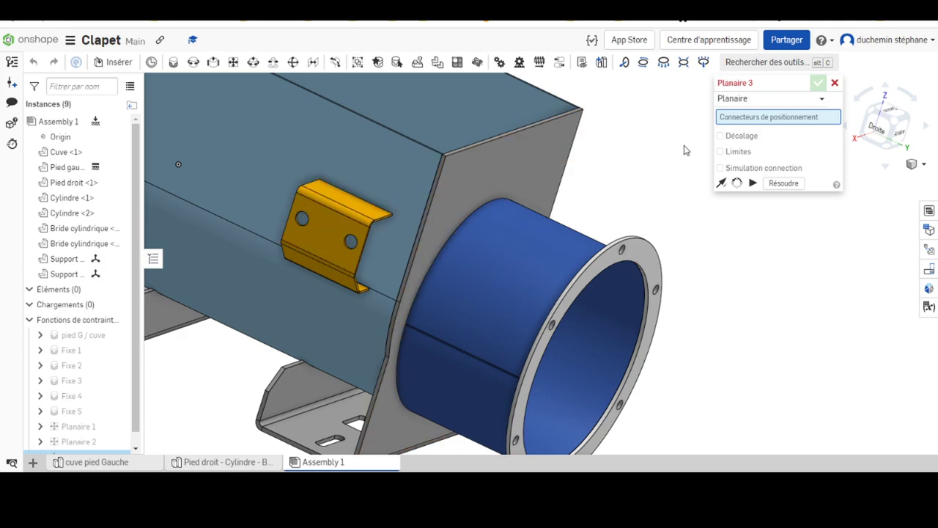
{"action": "left_click", "coordinate": [838, 83]}
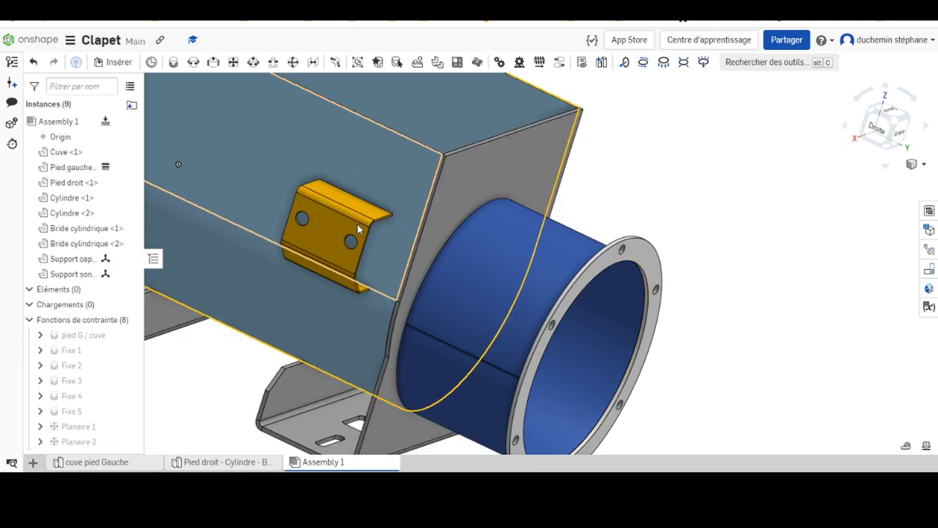
{"action": "mouse_move", "coordinate": [332, 237]}
{"action": "left_mouse_down"}
{"action": "mouse_move", "coordinate": [339, 150]}
{"action": "mouse_move", "coordinate": [332, 189]}
{"action": "left_mouse_up"}
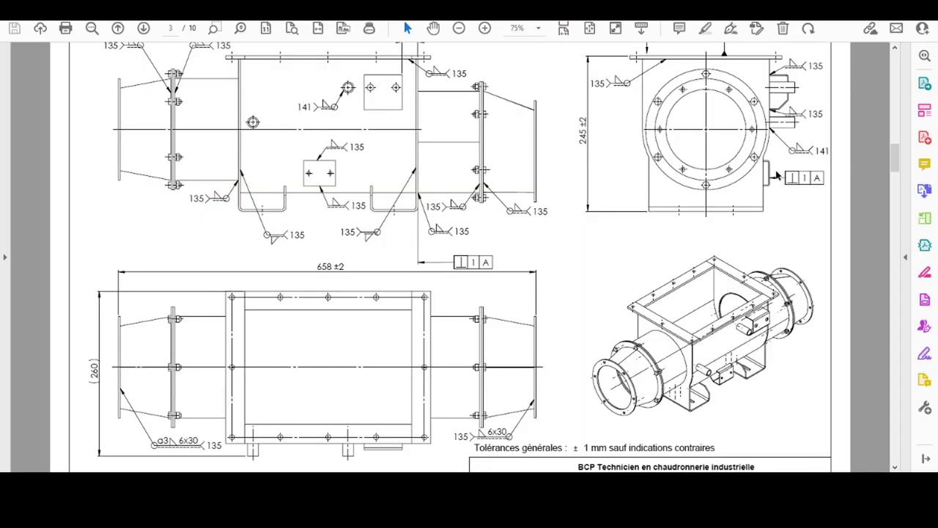
Scroll the page 3 assembly drawing to read the support's 25 mm locating dimension
{"action": "scroll", "coordinate": [597, 144], "scroll_direction": "up", "scroll_amount": 1}
{"action": "scroll", "coordinate": [337, 135], "scroll_direction": "up", "scroll_amount": 1}
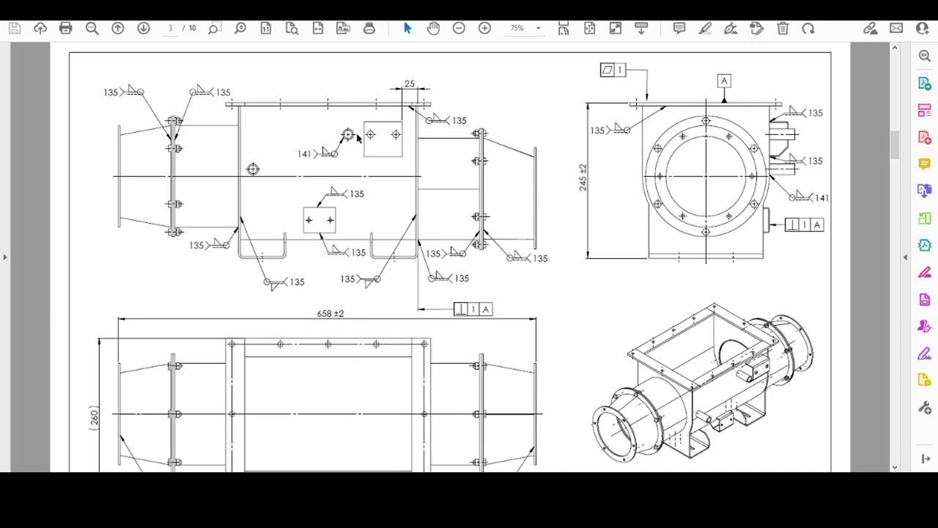
{"action": "scroll", "coordinate": [367, 144], "scroll_direction": "down", "scroll_amount": 3}
{"action": "scroll", "coordinate": [366, 146], "scroll_direction": "down", "scroll_amount": 5}
{"action": "scroll", "coordinate": [362, 147], "scroll_direction": "down", "scroll_amount": 1}
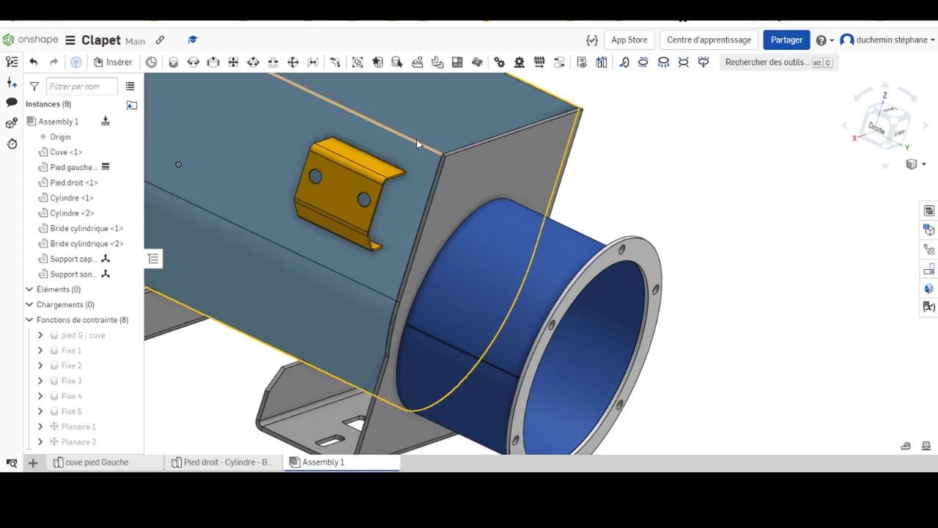
Start a third planar mate and pick a connector on the tank's top rim
{"action": "mouse_move", "coordinate": [471, 187]}
{"action": "right_mouse_down"}
{"action": "mouse_move", "coordinate": [450, 201]}
{"action": "mouse_move", "coordinate": [348, 158]}
{"action": "right_mouse_up"}
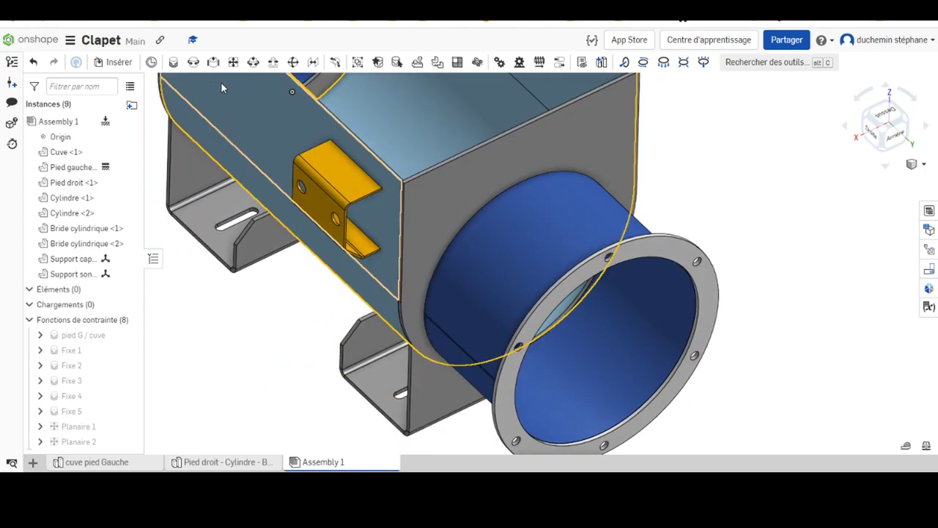
{"action": "left_click", "coordinate": [233, 62]}
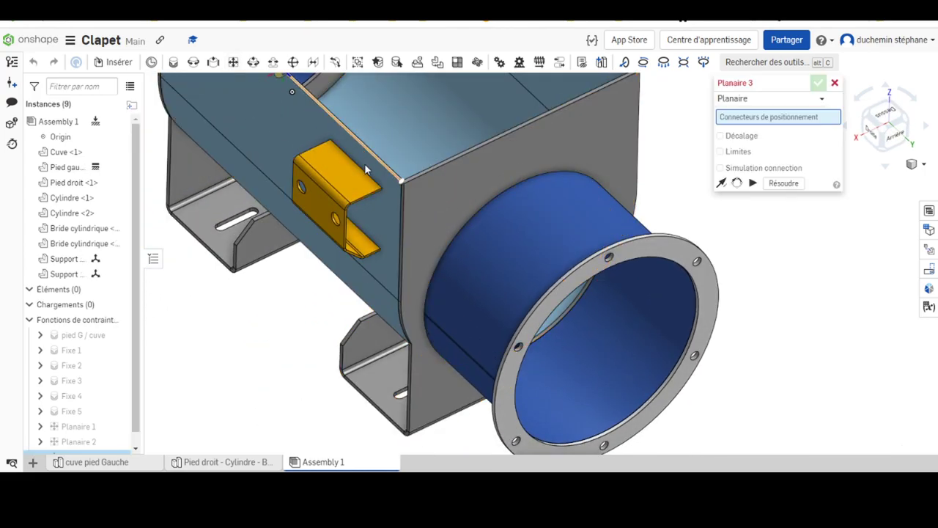
{"action": "scroll", "coordinate": [367, 170], "scroll_direction": "down", "scroll_amount": 3}
{"action": "scroll", "coordinate": [376, 165], "scroll_direction": "up", "scroll_amount": 5}
{"action": "scroll", "coordinate": [377, 165], "scroll_direction": "up", "scroll_amount": 3}
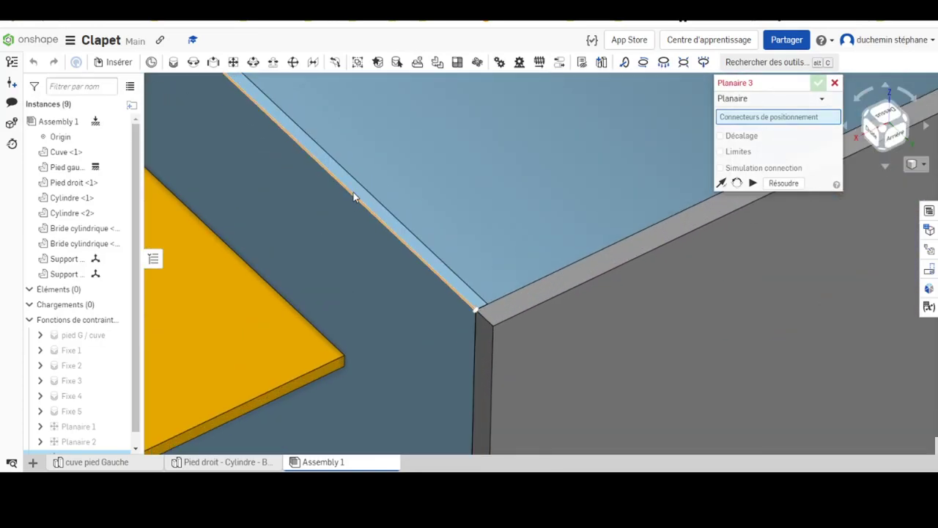
{"action": "left_click", "coordinate": [357, 194]}
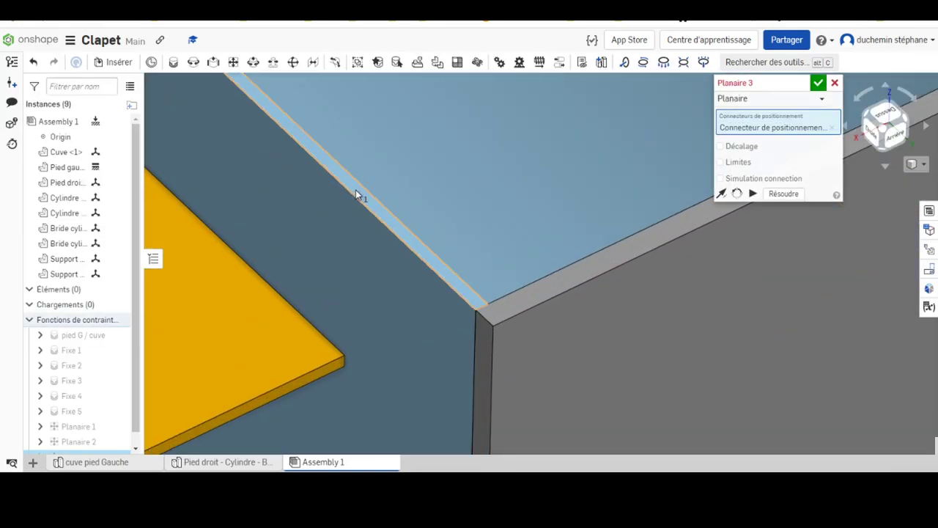
Pick the matching bracket connector and switch on the offset for Planaire 3
{"action": "left_click", "coordinate": [218, 360]}
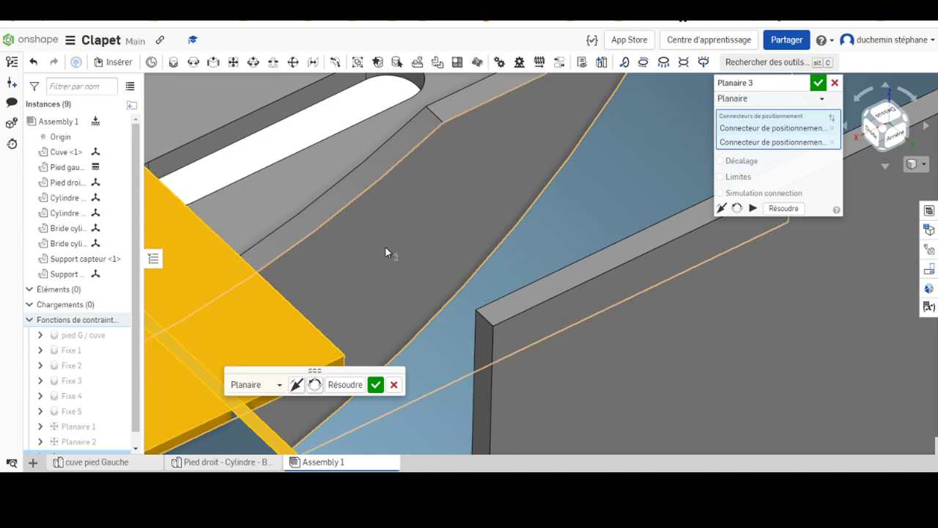
{"action": "scroll", "coordinate": [405, 175], "scroll_direction": "up", "scroll_amount": 2}
{"action": "scroll", "coordinate": [428, 169], "scroll_direction": "down", "scroll_amount": 2}
{"action": "scroll", "coordinate": [428, 175], "scroll_direction": "down", "scroll_amount": 5}
{"action": "mouse_move", "coordinate": [429, 179]}
{"action": "right_mouse_down"}
{"action": "mouse_move", "coordinate": [507, 207]}
{"action": "mouse_move", "coordinate": [509, 238]}
{"action": "mouse_move", "coordinate": [697, 220]}
{"action": "right_mouse_up"}
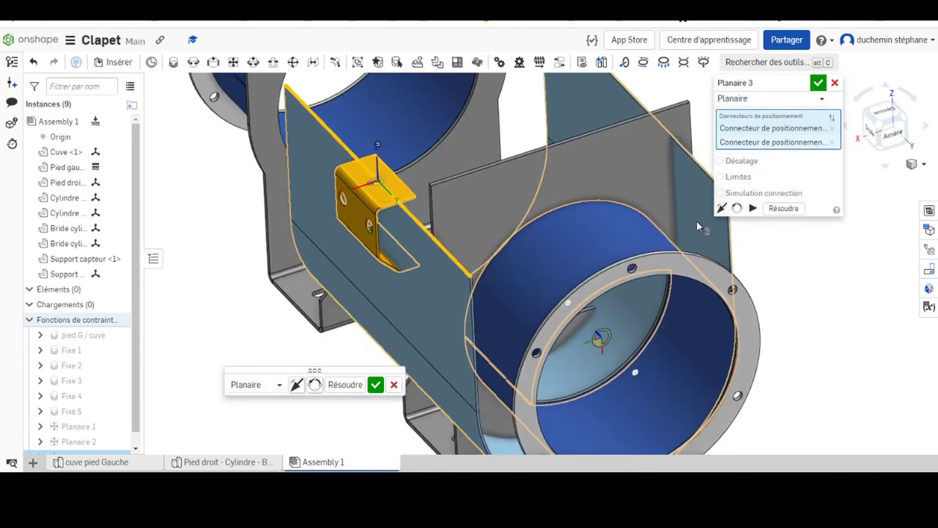
{"action": "left_click", "coordinate": [720, 161]}
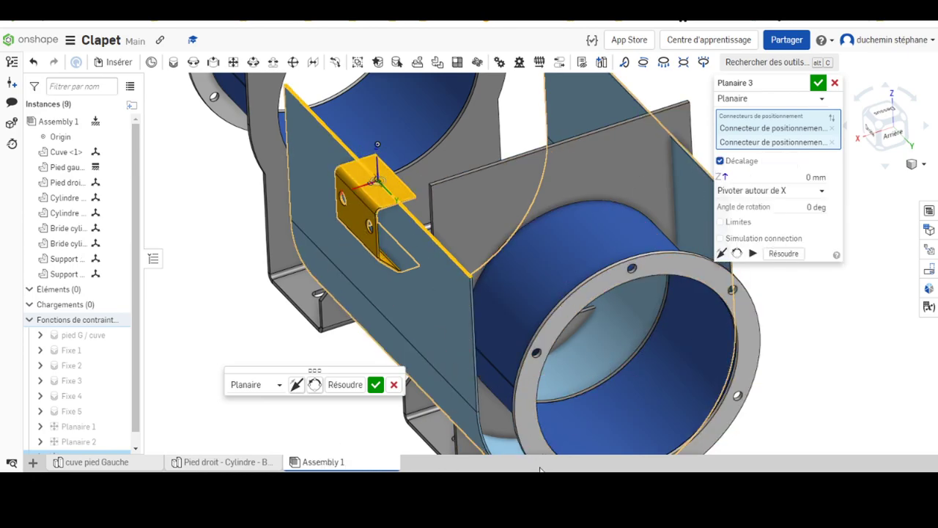
Scroll the PDF from page 4 to page 7, through the Cuve to Réduction excentrique and Cylindre drawings
{"action": "scroll", "coordinate": [418, 206], "scroll_direction": "up", "scroll_amount": 2}
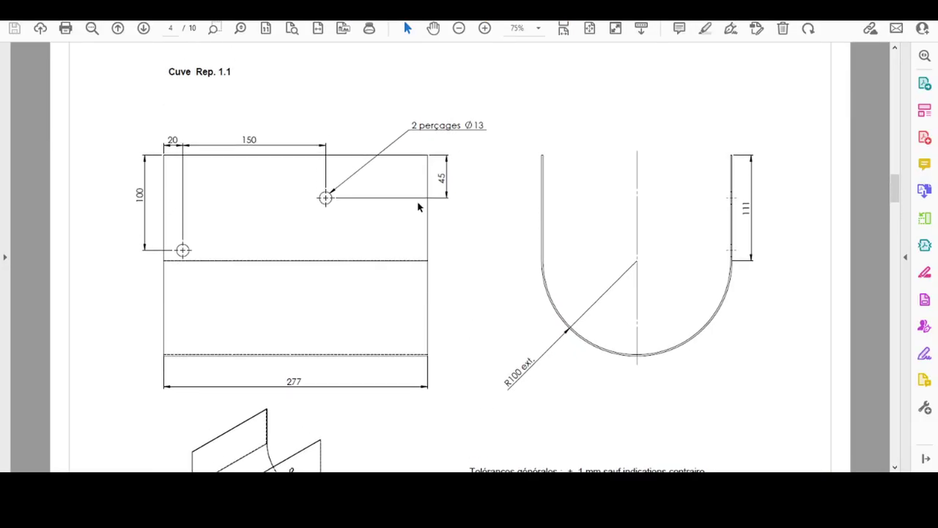
{"action": "scroll", "coordinate": [382, 159], "scroll_direction": "down", "scroll_amount": 1}
{"action": "scroll", "coordinate": [412, 162], "scroll_direction": "down", "scroll_amount": 5}
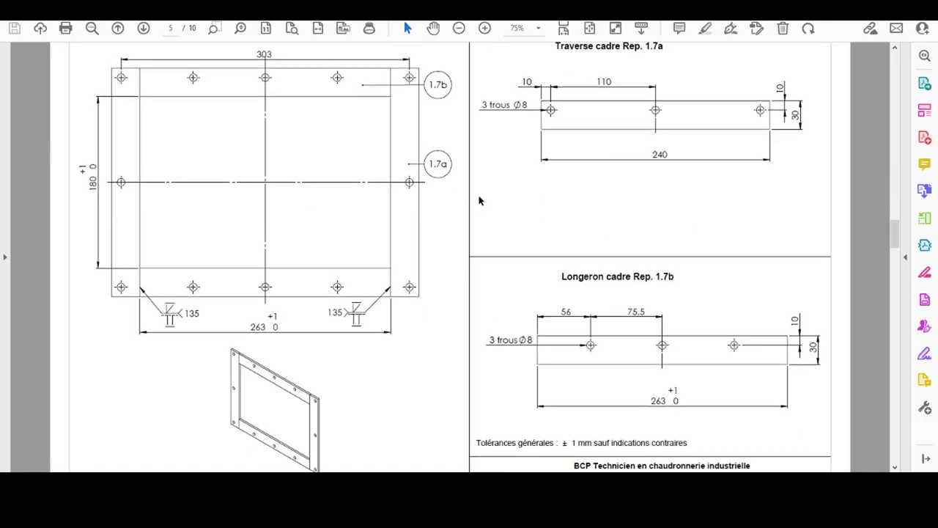
{"action": "scroll", "coordinate": [480, 201], "scroll_direction": "down", "scroll_amount": 2}
{"action": "scroll", "coordinate": [575, 184], "scroll_direction": "down", "scroll_amount": 5}
{"action": "scroll", "coordinate": [527, 230], "scroll_direction": "down", "scroll_amount": 5}
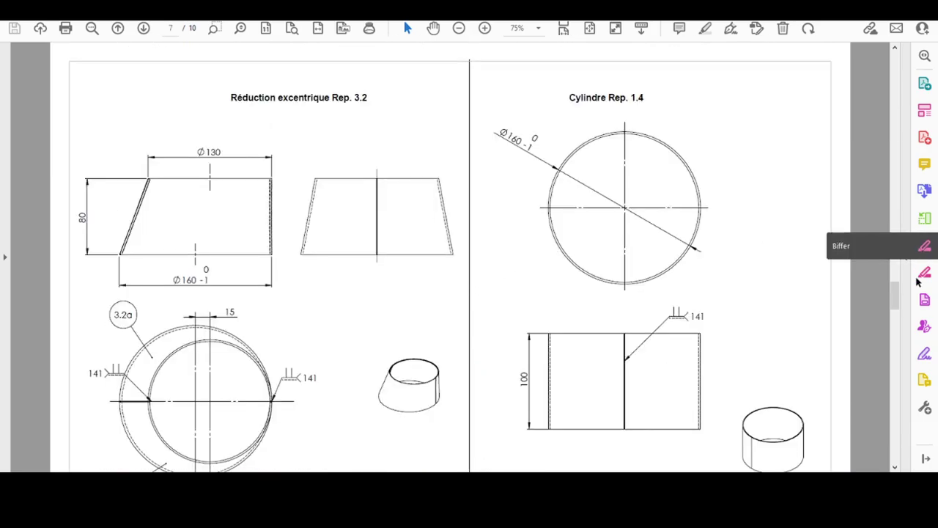
{"action": "mouse_move", "coordinate": [894, 297]}
{"action": "left_mouse_down"}
{"action": "mouse_move", "coordinate": [887, 375]}
{"action": "mouse_move", "coordinate": [887, 357]}
{"action": "left_mouse_up"}
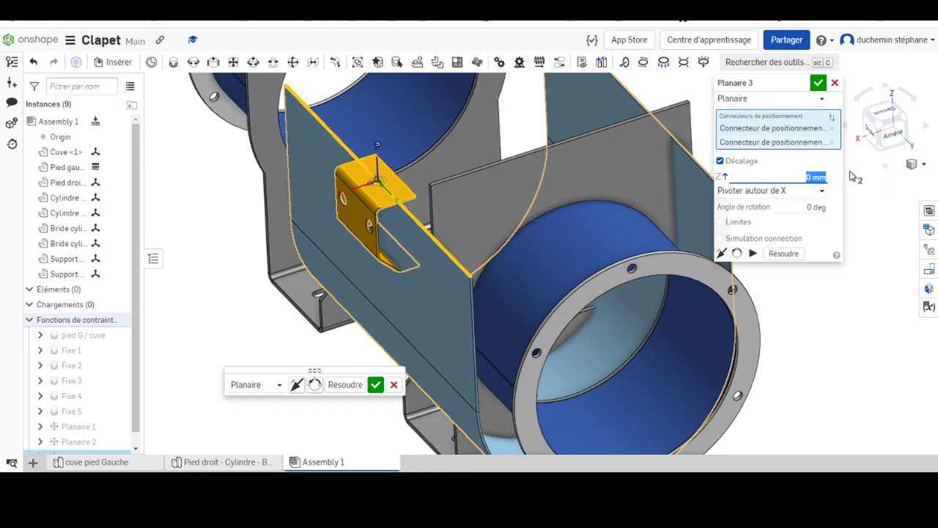
Set the third planar mate's offset to 25 mm and confirm it
{"action": "type", "text": "25"}
{"action": "key", "text": "Return"}
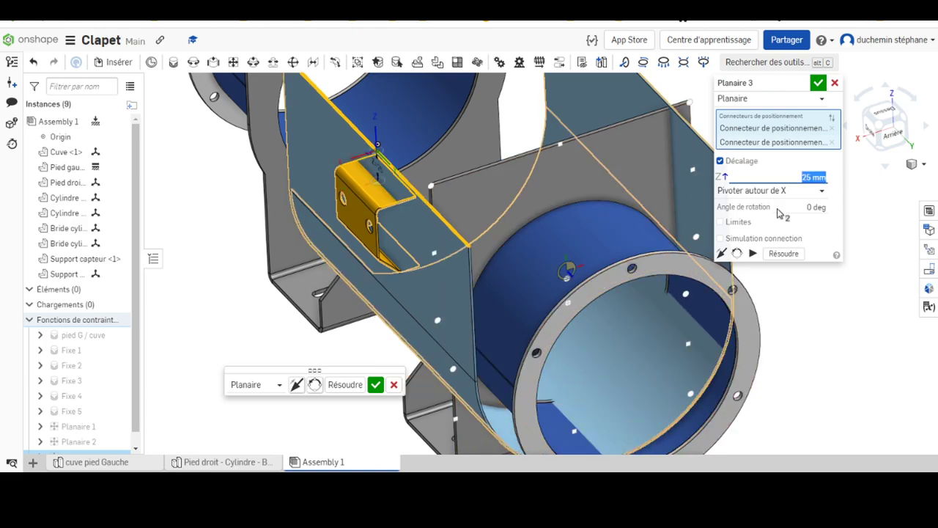
{"action": "right_click_drag", "start_coordinate": [688, 206], "coordinate": [717, 190]}
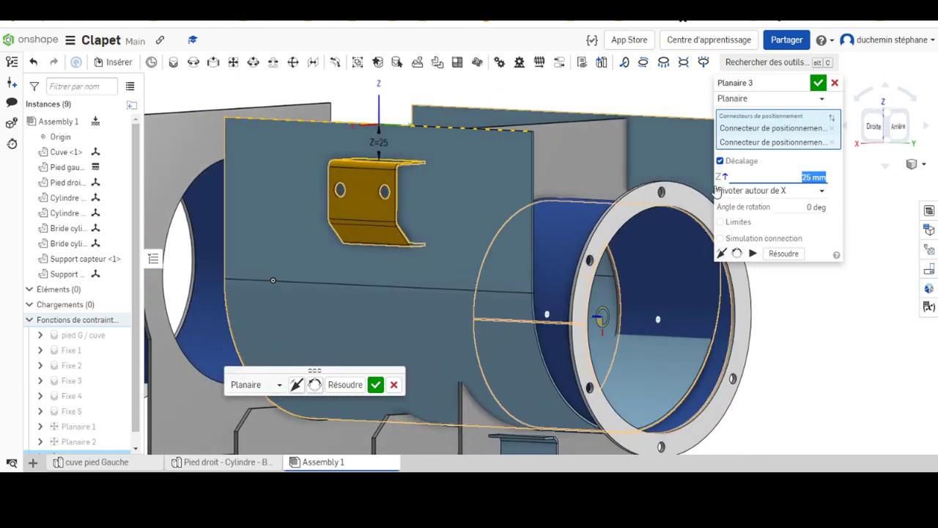
{"action": "left_click", "coordinate": [818, 83]}
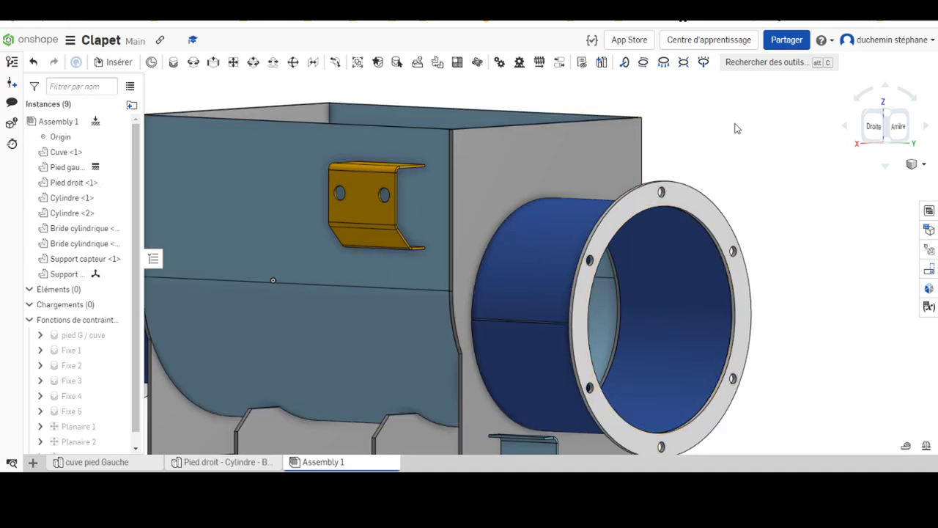
Fit the view, move the loose Support sonde part beside the tank, then switch to the PDF
{"action": "left_click", "coordinate": [372, 201]}
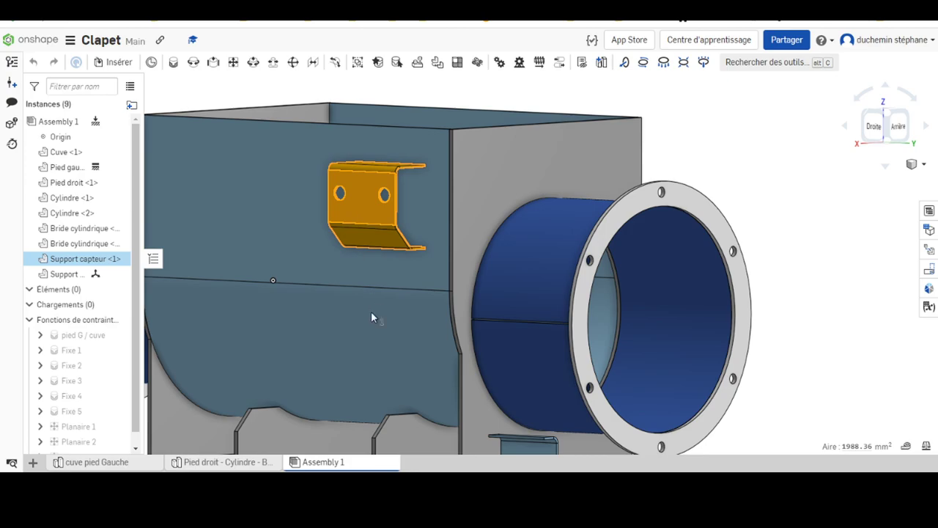
{"action": "left_click", "coordinate": [712, 136]}
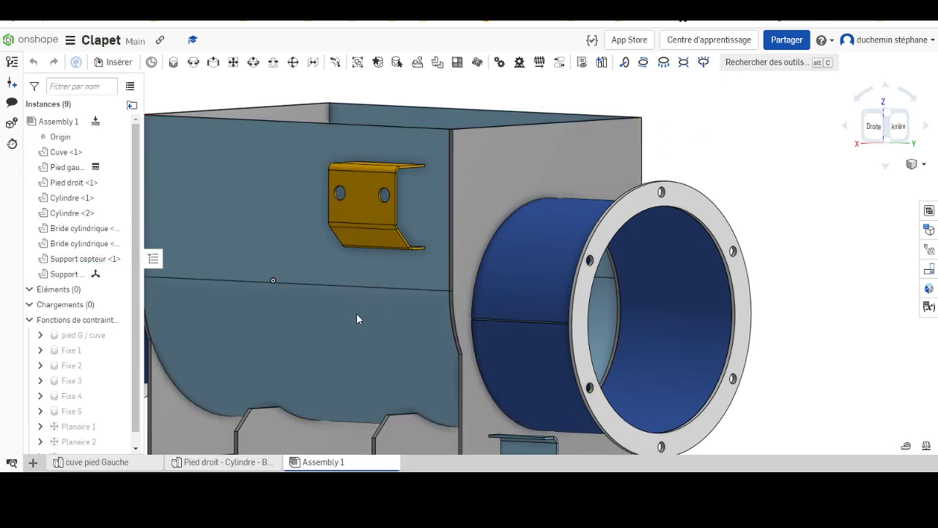
{"action": "right_click_drag", "start_coordinate": [744, 120], "coordinate": [706, 164]}
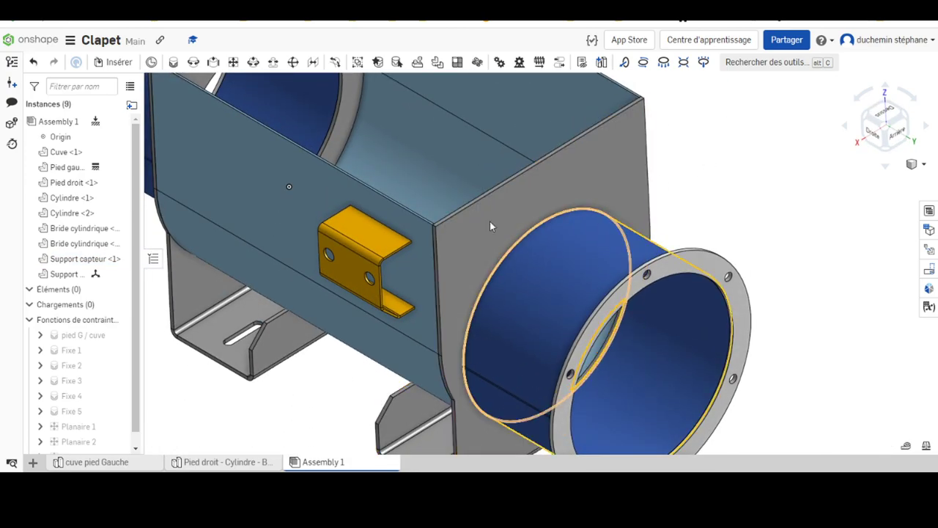
{"action": "scroll", "coordinate": [490, 226], "scroll_direction": "up", "scroll_amount": 2}
{"action": "key", "text": "f"}
{"action": "scroll", "coordinate": [419, 230], "scroll_direction": "up", "scroll_amount": 2}
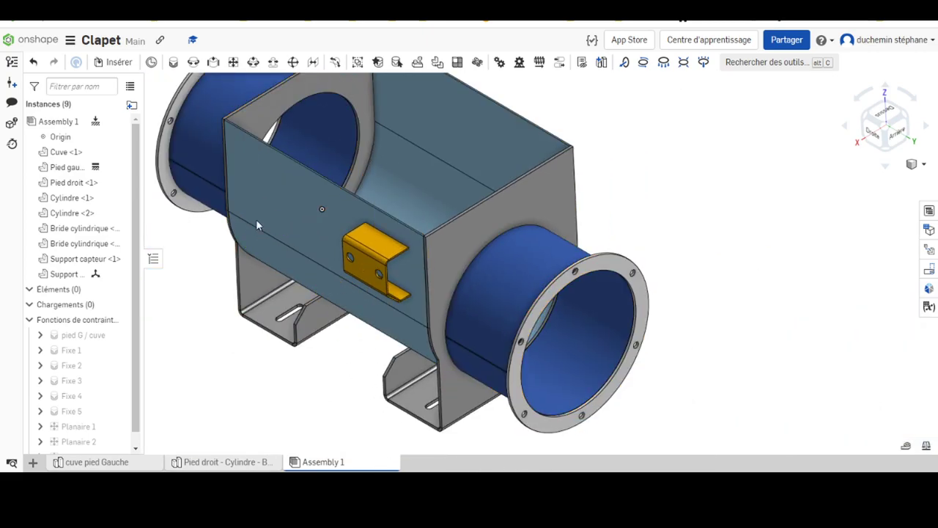
{"action": "scroll", "coordinate": [337, 228], "scroll_direction": "down", "scroll_amount": 1}
{"action": "scroll", "coordinate": [337, 228], "scroll_direction": "down", "scroll_amount": 5}
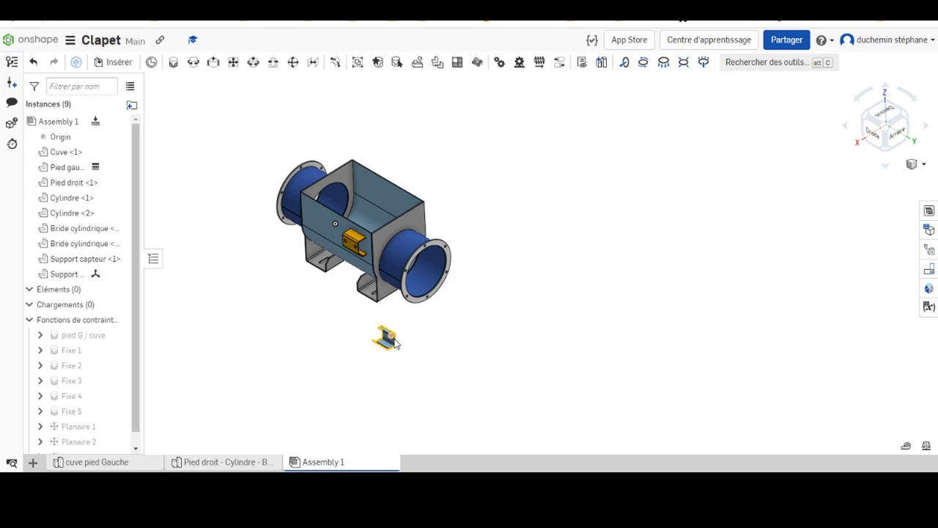
{"action": "left_click_drag", "start_coordinate": [394, 346], "coordinate": [292, 299]}
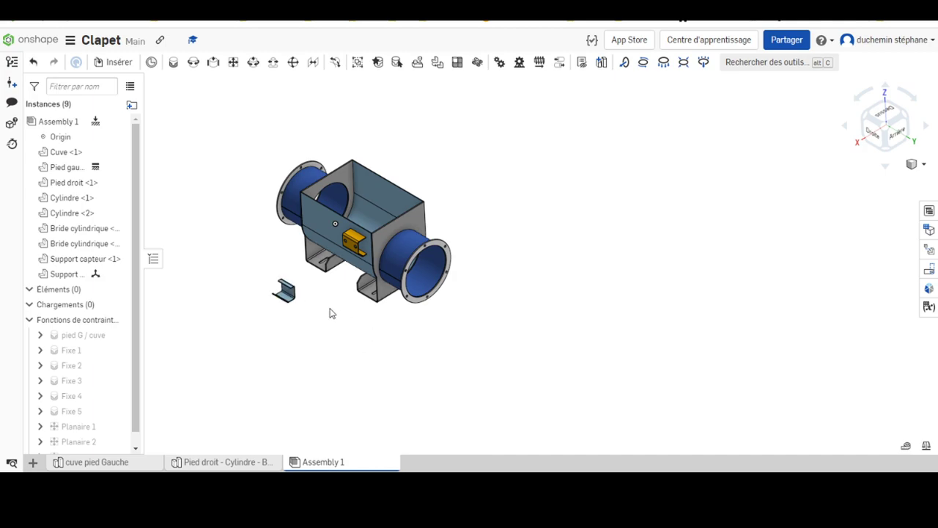
{"action": "scroll", "coordinate": [323, 302], "scroll_direction": "down", "scroll_amount": 4}
{"action": "scroll", "coordinate": [326, 315], "scroll_direction": "up", "scroll_amount": 3}
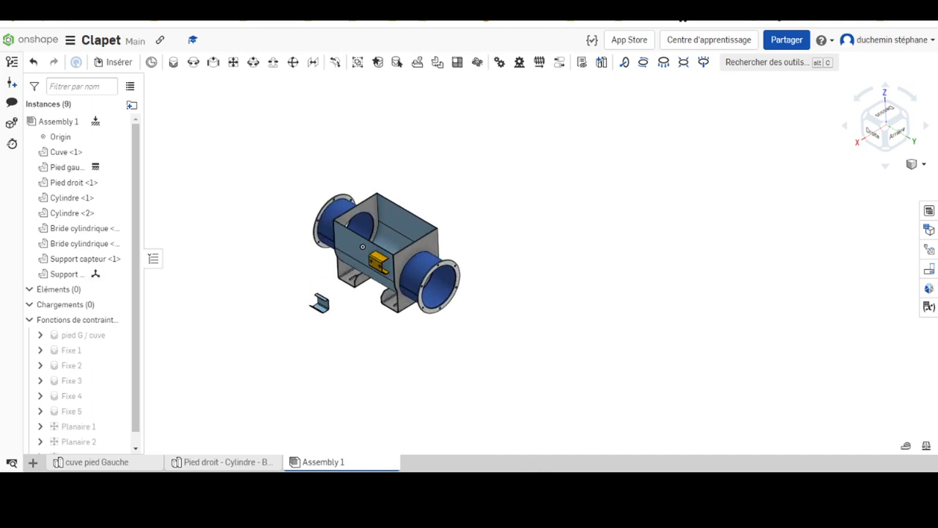
{"action": "key", "text": "alt+Tab"}
{"action": "scroll", "coordinate": [412, 168], "scroll_direction": "up", "scroll_amount": 1}
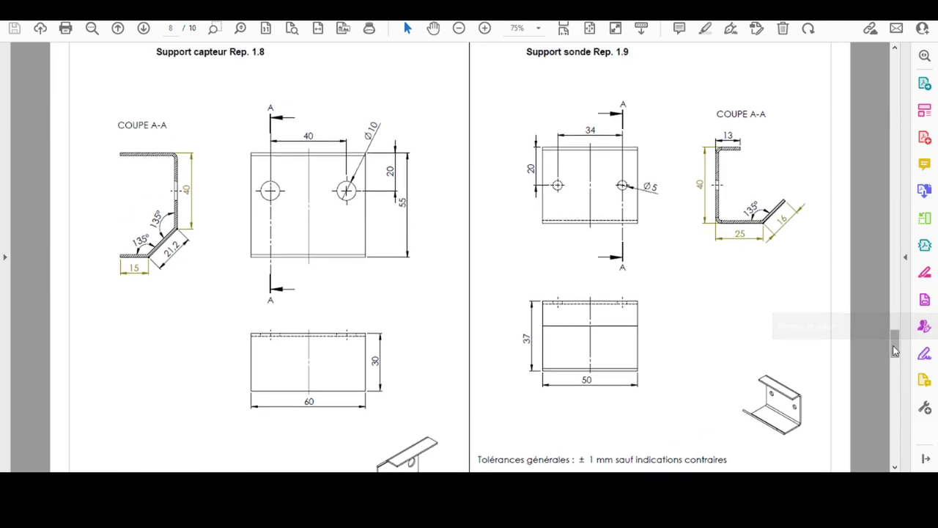
Go to page 3's Plan d'ensemble and zoom into the isometric view to locate the sonde support
{"action": "left_click_drag", "start_coordinate": [895, 357], "coordinate": [877, 166]}
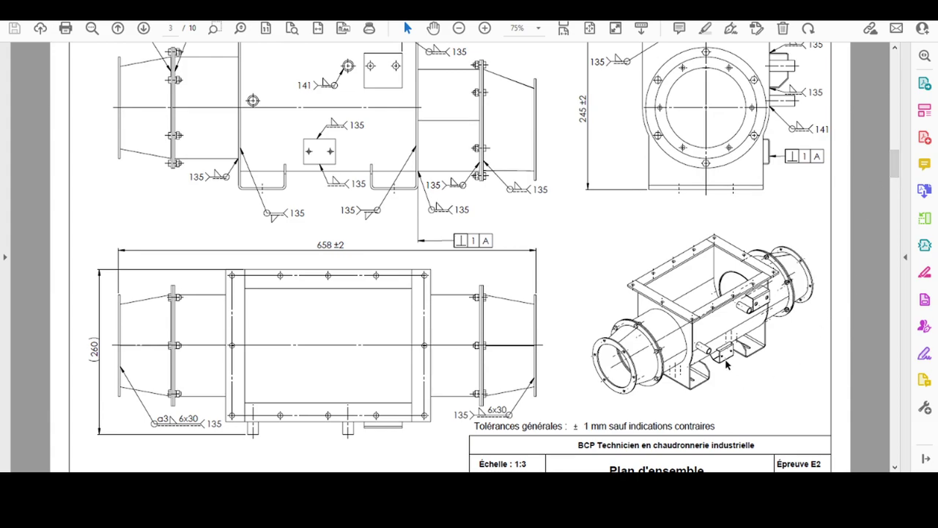
{"action": "scroll", "coordinate": [728, 364], "scroll_direction": "up", "scroll_amount": 5, "text": "ctrl"}
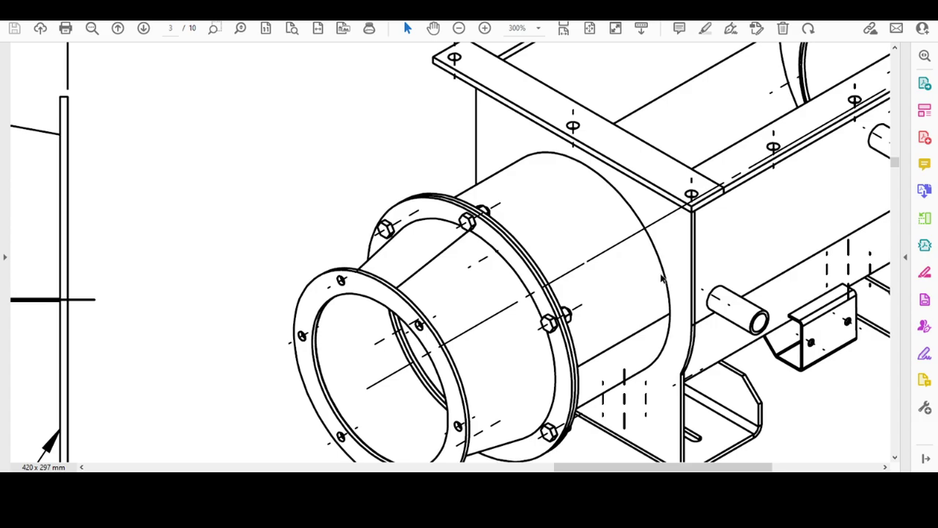
{"action": "scroll", "coordinate": [662, 279], "scroll_direction": "down", "scroll_amount": 2, "text": "ctrl"}
{"action": "scroll", "coordinate": [645, 277], "scroll_direction": "down", "scroll_amount": 2, "text": "ctrl"}
{"action": "scroll", "coordinate": [618, 277], "scroll_direction": "down", "scroll_amount": 1, "text": "ctrl"}
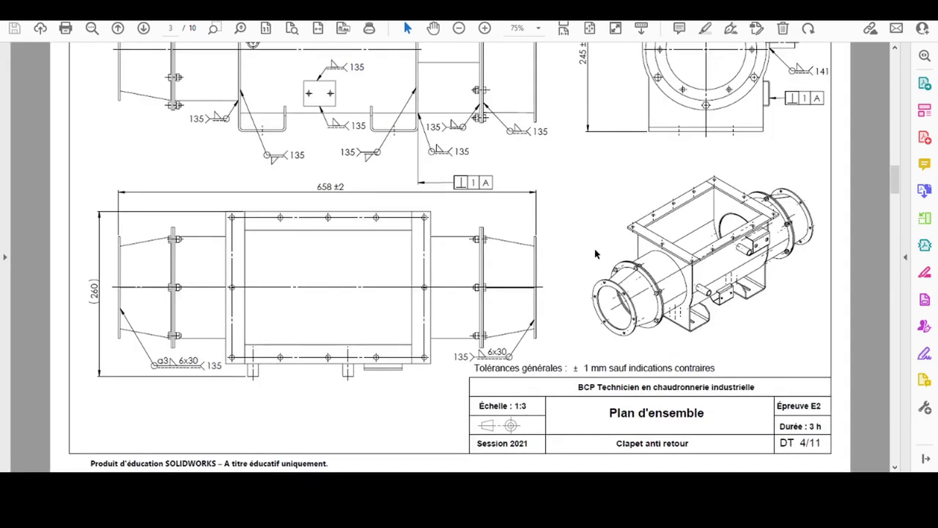
{"action": "scroll", "coordinate": [334, 83], "scroll_direction": "up", "scroll_amount": 2}
{"action": "scroll", "coordinate": [367, 137], "scroll_direction": "up", "scroll_amount": 1}
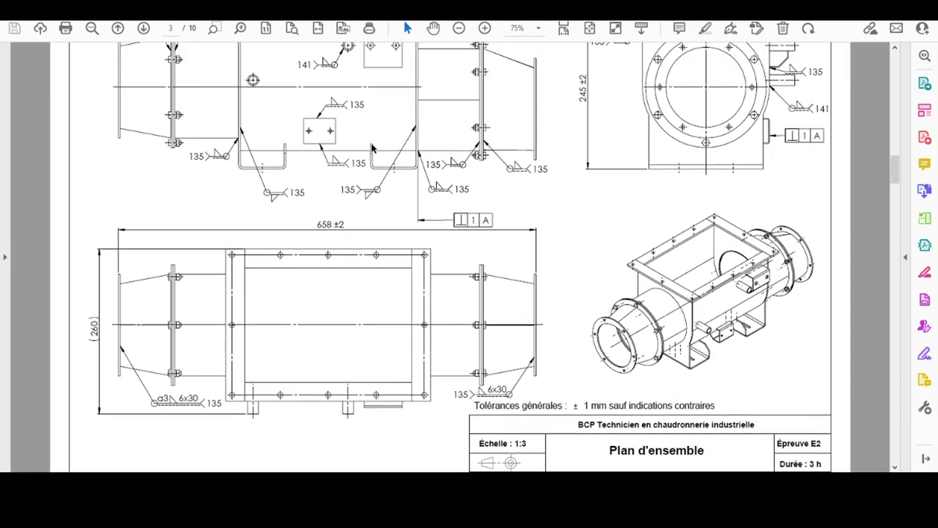
{"action": "scroll", "coordinate": [367, 138], "scroll_direction": "up", "scroll_amount": 1}
{"action": "scroll", "coordinate": [328, 213], "scroll_direction": "up", "scroll_amount": 1}
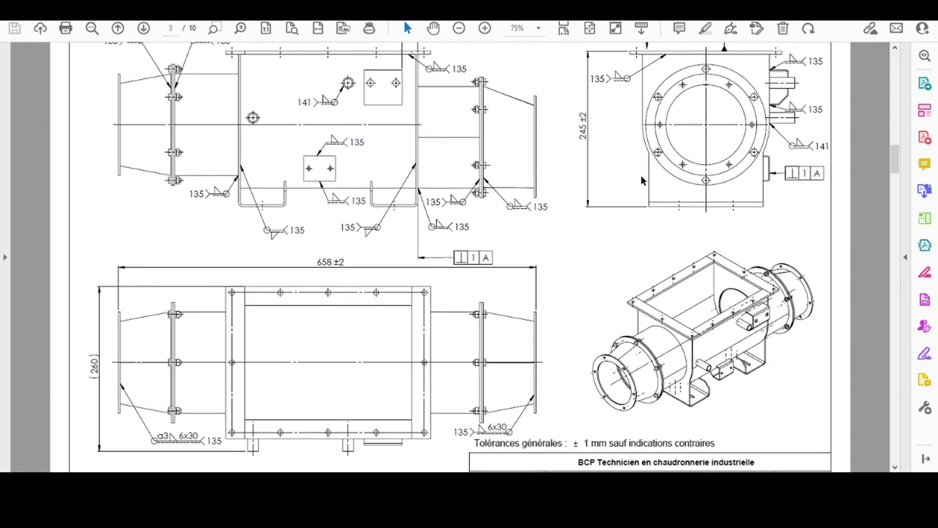
{"action": "scroll", "coordinate": [776, 174], "scroll_direction": "up", "scroll_amount": 2}
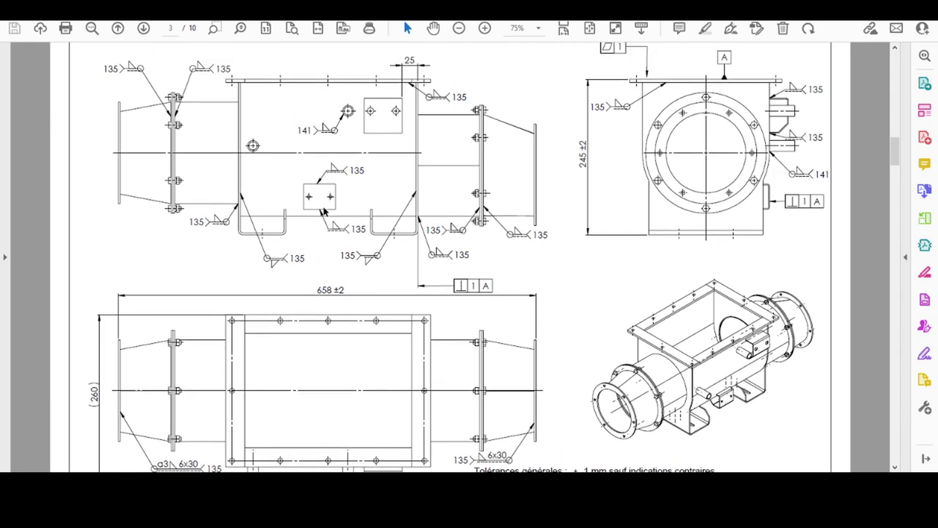
{"action": "scroll", "coordinate": [528, 296], "scroll_direction": "down", "scroll_amount": 2}
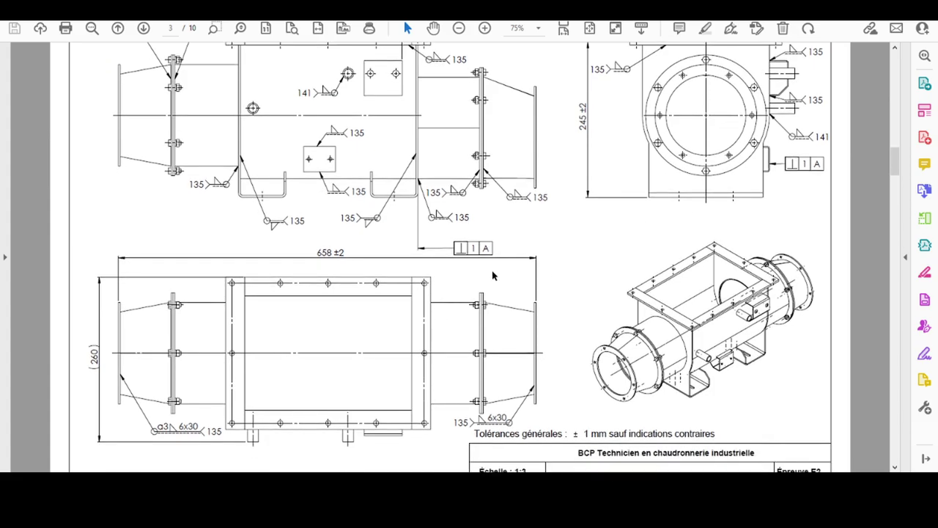
{"action": "scroll", "coordinate": [493, 275], "scroll_direction": "up", "scroll_amount": 2}
{"action": "scroll", "coordinate": [207, 269], "scroll_direction": "up", "scroll_amount": 2}
{"action": "scroll", "coordinate": [282, 263], "scroll_direction": "down", "scroll_amount": 2}
{"action": "scroll", "coordinate": [281, 262], "scroll_direction": "down", "scroll_amount": 2}
{"action": "scroll", "coordinate": [452, 308], "scroll_direction": "down", "scroll_amount": 1, "text": "ctrl"}
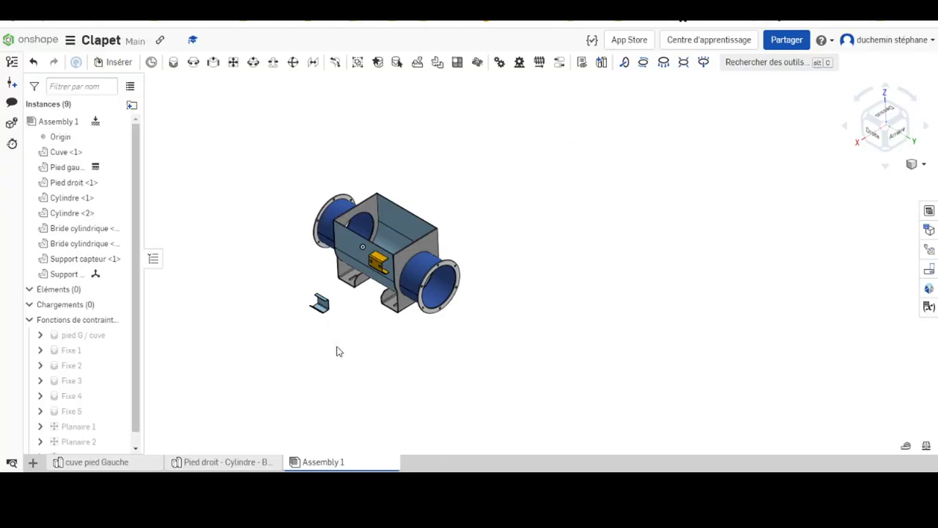
Start a tangent mate and pick the Cuve tank's side face
{"action": "scroll", "coordinate": [335, 330], "scroll_direction": "down", "scroll_amount": 3}
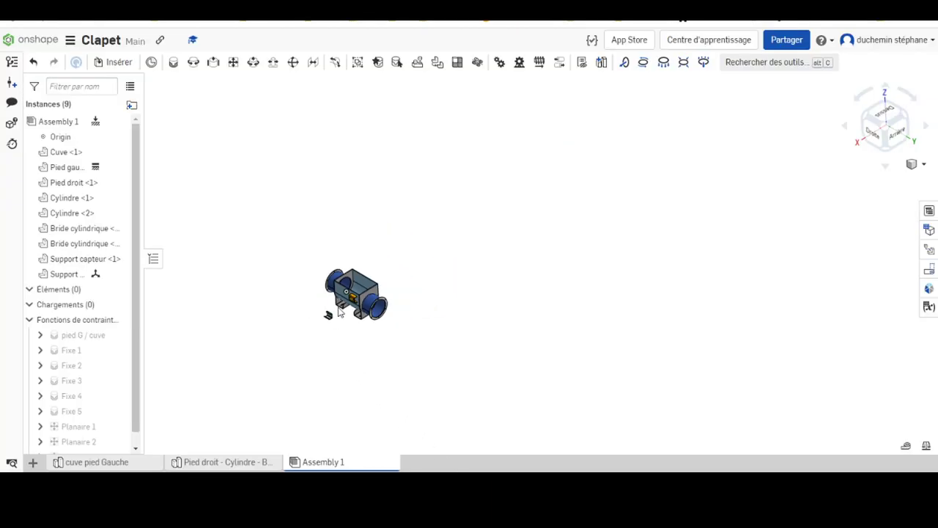
{"action": "scroll", "coordinate": [330, 333], "scroll_direction": "up", "scroll_amount": 3}
{"action": "scroll", "coordinate": [328, 336], "scroll_direction": "up", "scroll_amount": 5}
{"action": "scroll", "coordinate": [308, 367], "scroll_direction": "up", "scroll_amount": 2}
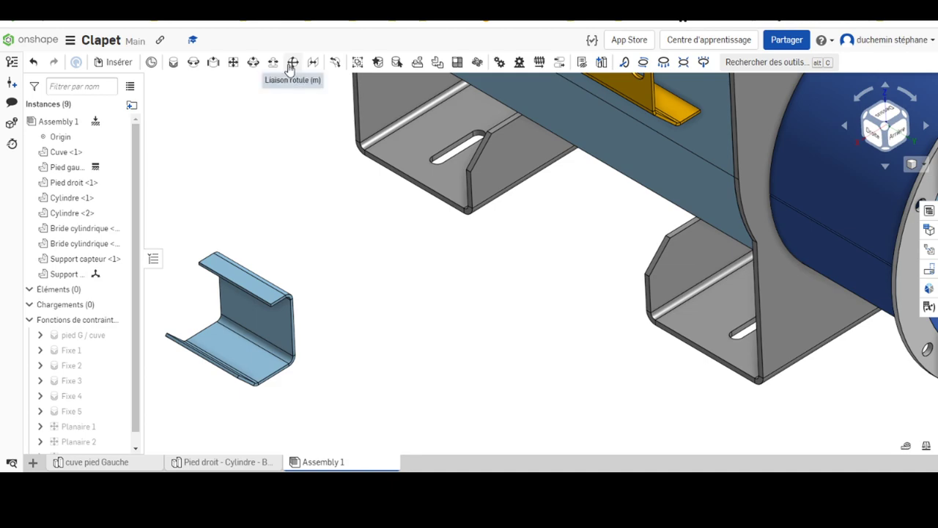
{"action": "left_click", "coordinate": [336, 65]}
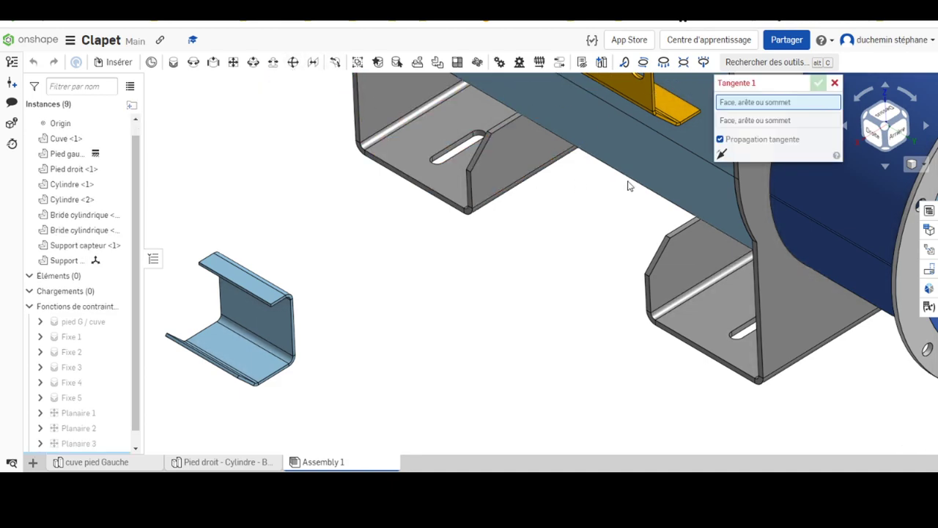
{"action": "left_click", "coordinate": [650, 155]}
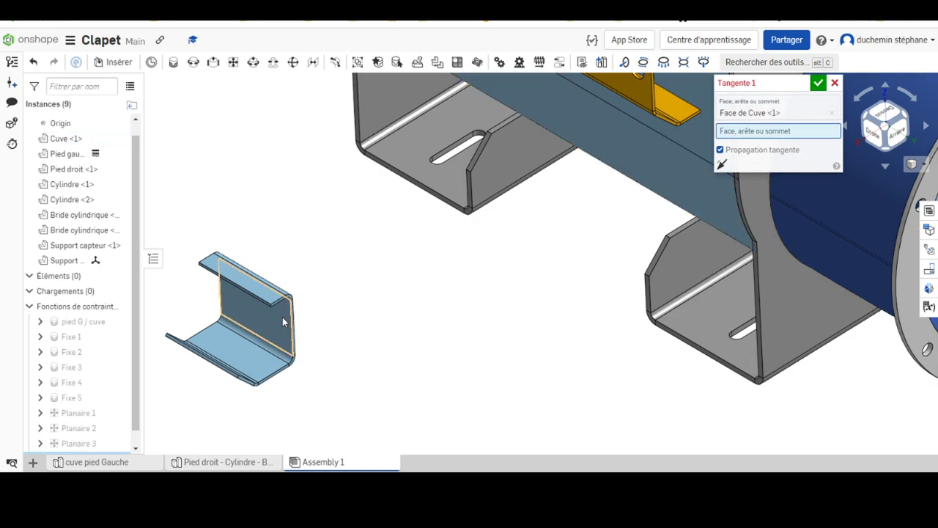
{"action": "left_click", "coordinate": [616, 148]}
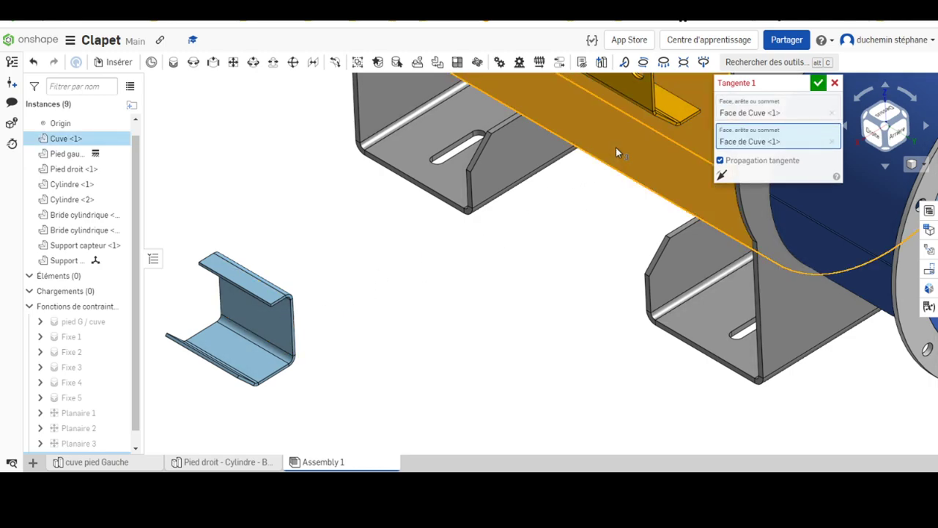
Pick the Support sonde edge and confirm the Tangente 1 mate
{"action": "left_click", "coordinate": [237, 293]}
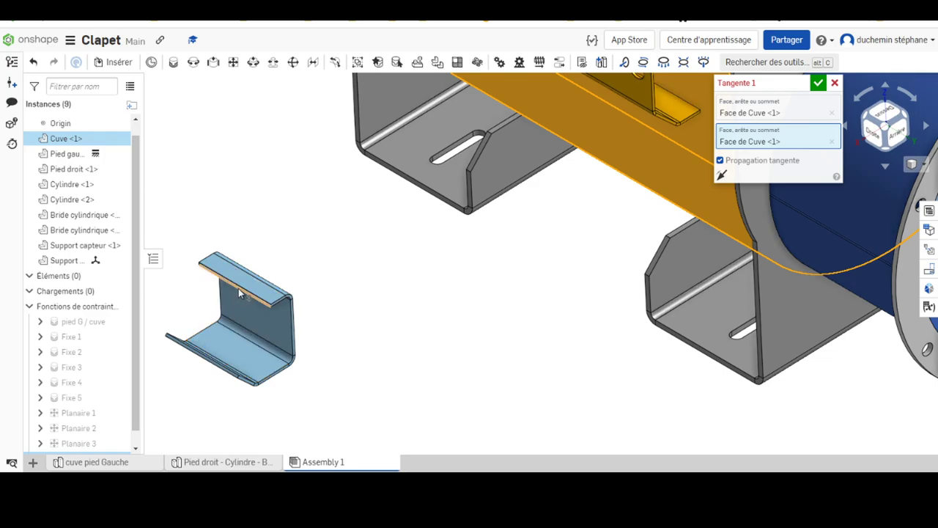
{"action": "scroll", "coordinate": [583, 172], "scroll_direction": "up", "scroll_amount": 2}
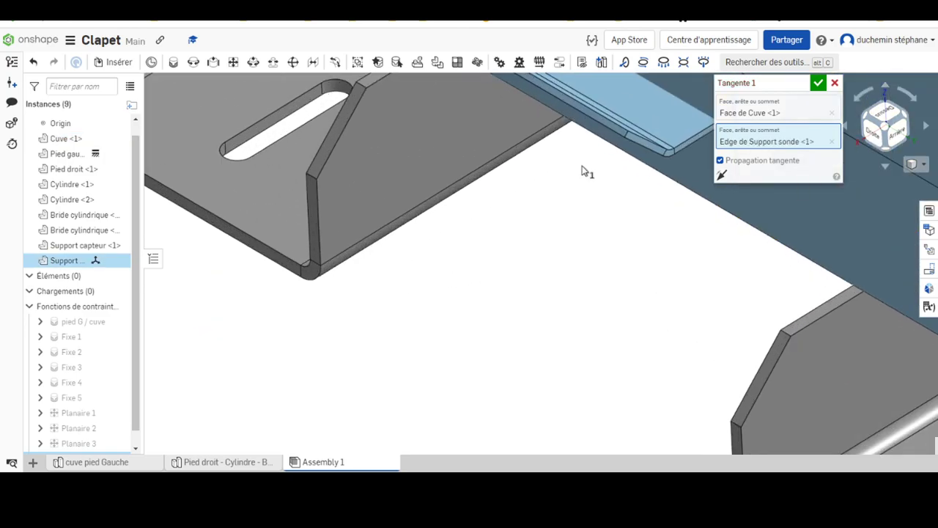
{"action": "scroll", "coordinate": [586, 169], "scroll_direction": "down", "scroll_amount": 5}
{"action": "scroll", "coordinate": [542, 315], "scroll_direction": "down", "scroll_amount": 2}
{"action": "scroll", "coordinate": [525, 239], "scroll_direction": "up", "scroll_amount": 1}
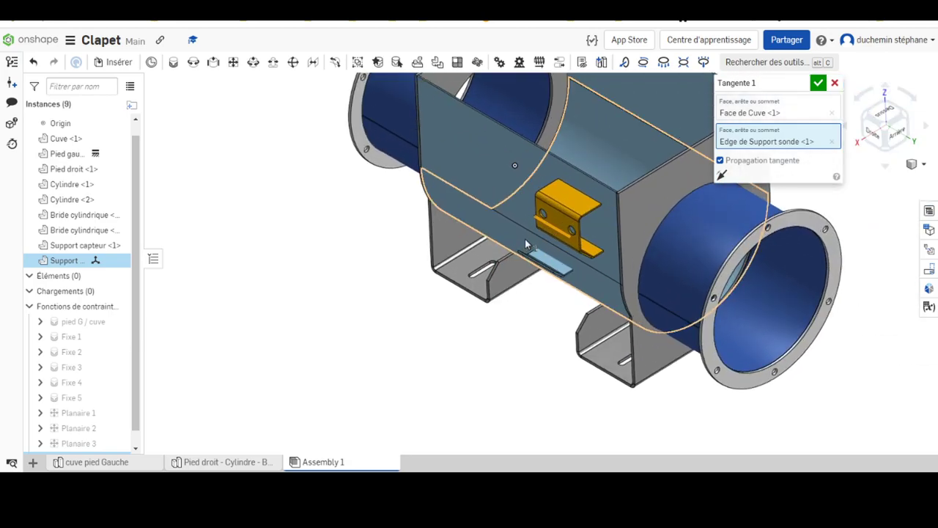
{"action": "scroll", "coordinate": [525, 239], "scroll_direction": "up", "scroll_amount": 2}
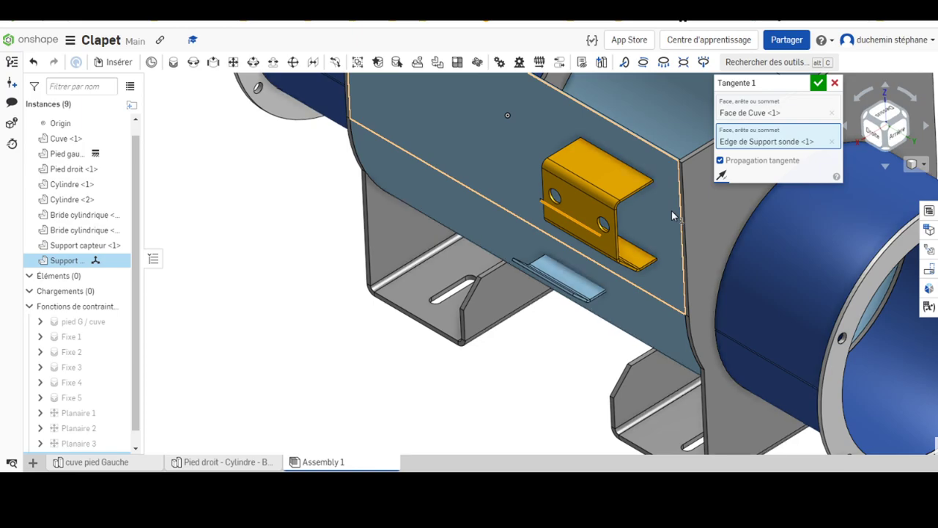
{"action": "key", "text": "Return"}
Drag the sonde support up onto the tank's side wall
{"action": "left_click_drag", "start_coordinate": [553, 265], "coordinate": [516, 354]}
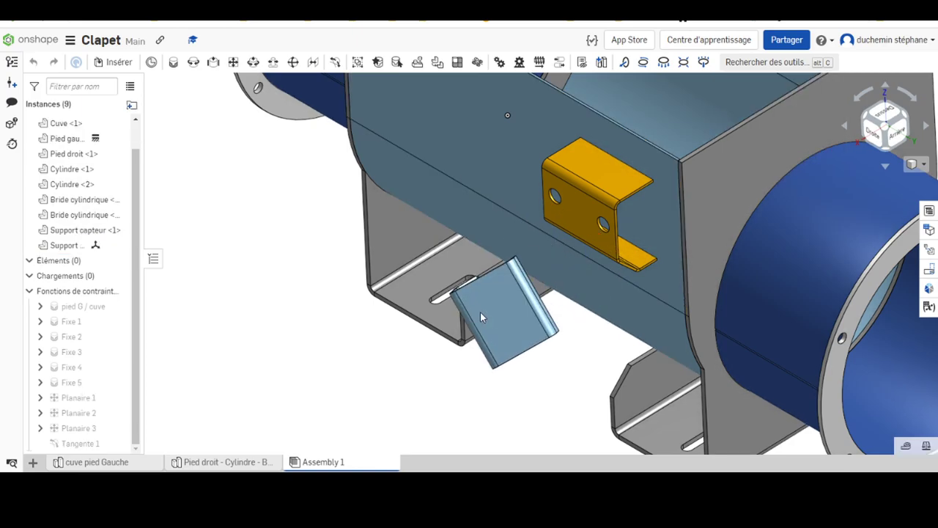
{"action": "mouse_move", "coordinate": [515, 354]}
{"action": "right_mouse_down"}
{"action": "mouse_move", "coordinate": [494, 342]}
{"action": "mouse_move", "coordinate": [482, 356]}
{"action": "mouse_move", "coordinate": [532, 331]}
{"action": "mouse_move", "coordinate": [452, 368]}
{"action": "right_mouse_up"}
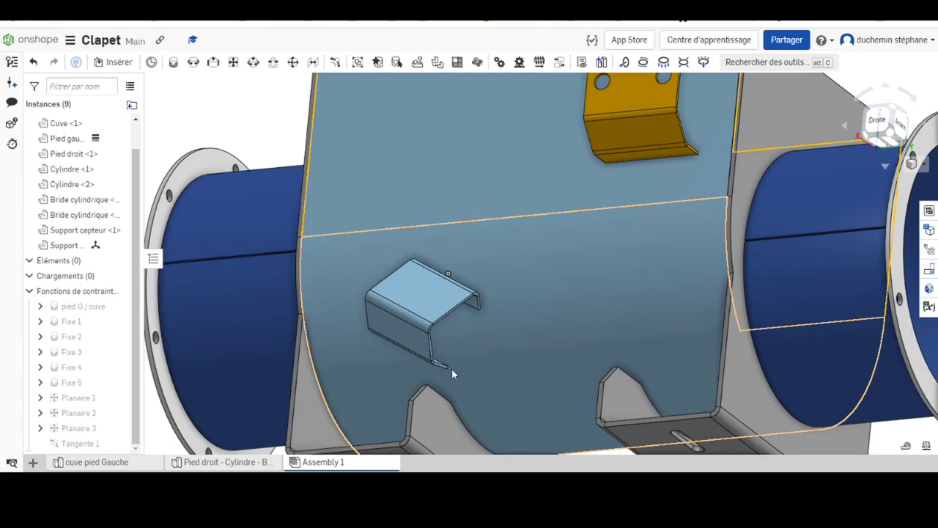
{"action": "mouse_move", "coordinate": [402, 343]}
{"action": "left_mouse_down"}
{"action": "mouse_move", "coordinate": [660, 251]}
{"action": "mouse_move", "coordinate": [538, 277]}
{"action": "mouse_move", "coordinate": [556, 244]}
{"action": "left_mouse_up"}
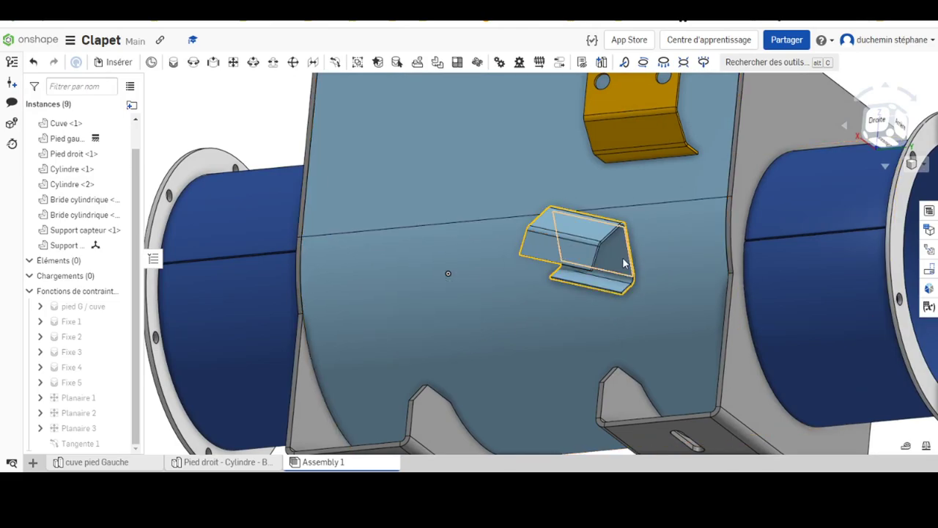
{"action": "mouse_move", "coordinate": [637, 251]}
{"action": "right_mouse_down"}
{"action": "mouse_move", "coordinate": [635, 272]}
{"action": "mouse_move", "coordinate": [260, 129]}
{"action": "right_mouse_up"}
Create Parallèle 1 between tank and support connectors with the primary axis flipped
{"action": "left_click", "coordinate": [313, 61]}
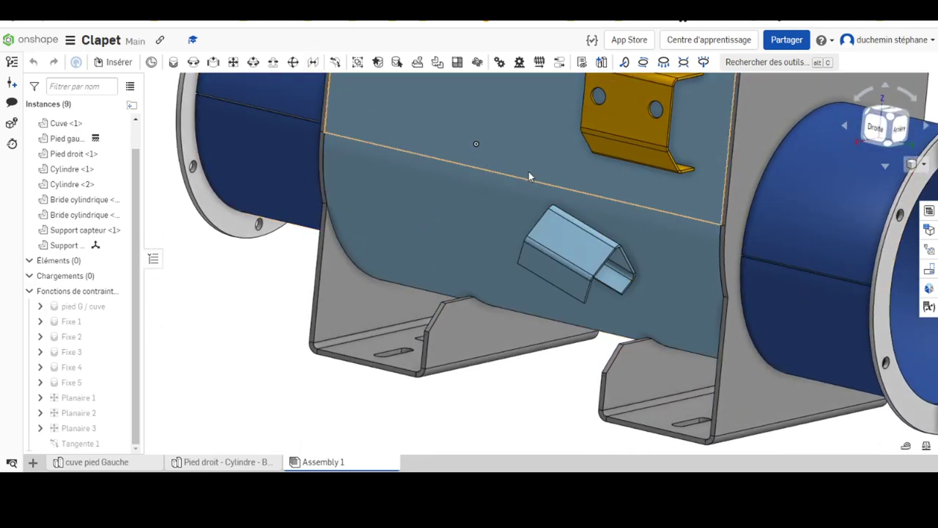
{"action": "left_click", "coordinate": [529, 172]}
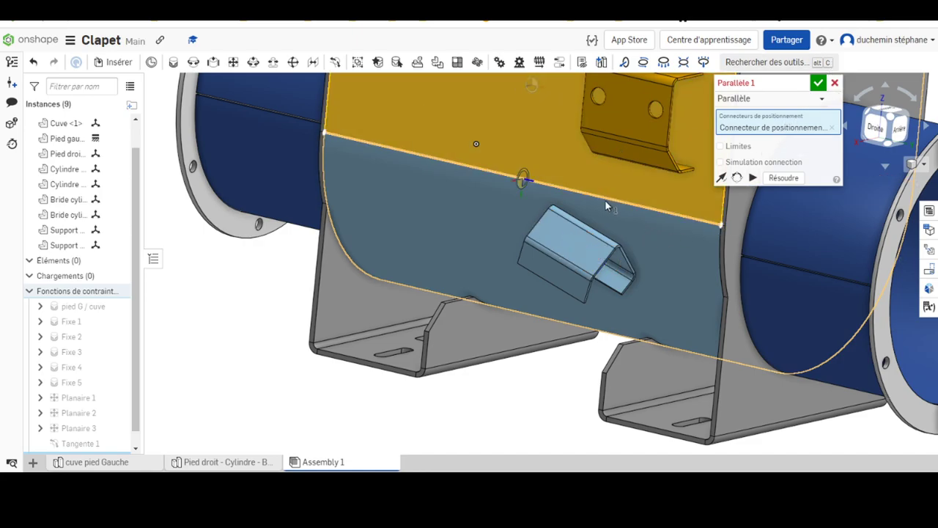
{"action": "right_click_drag", "start_coordinate": [656, 276], "coordinate": [603, 269]}
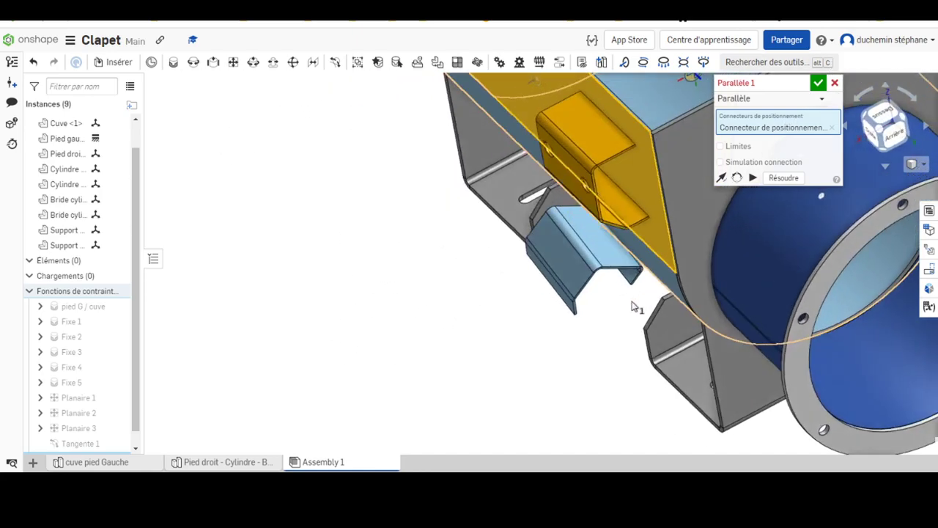
{"action": "left_click", "coordinate": [596, 250]}
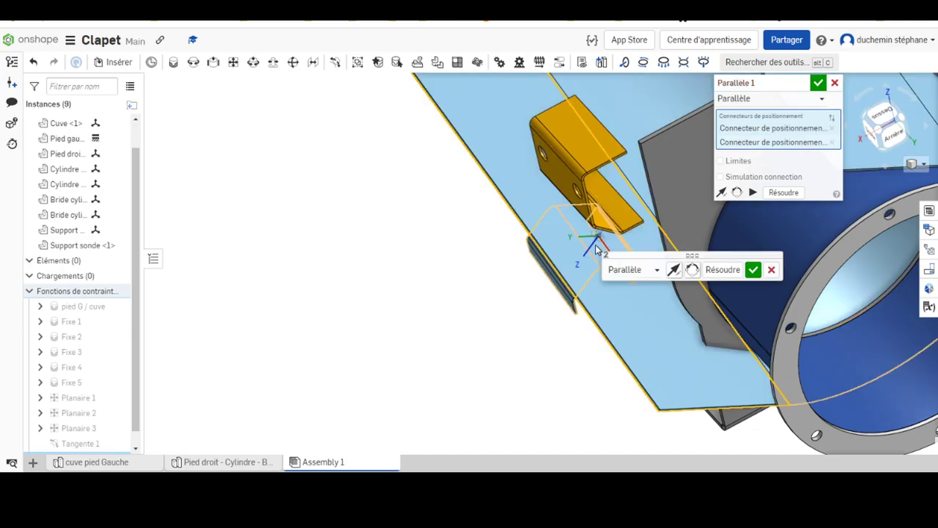
{"action": "right_click_drag", "start_coordinate": [620, 367], "coordinate": [552, 354]}
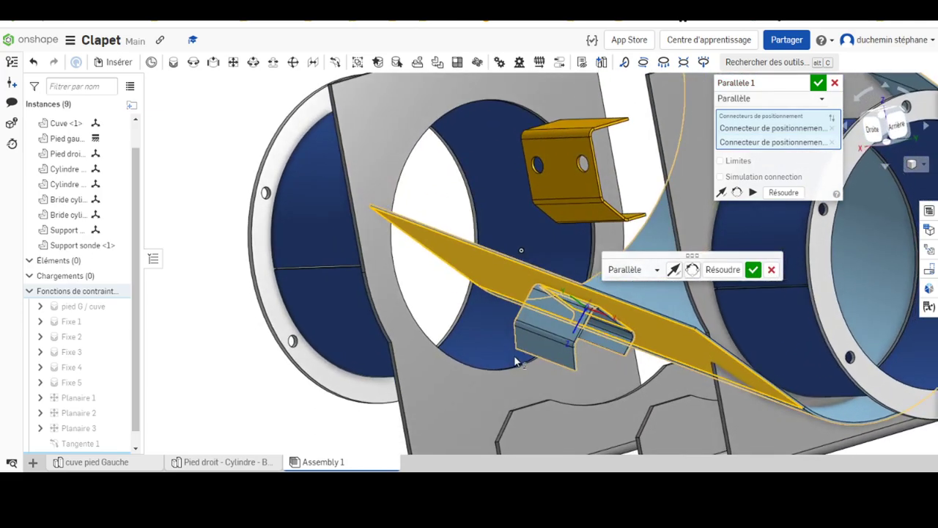
{"action": "left_click", "coordinate": [672, 273]}
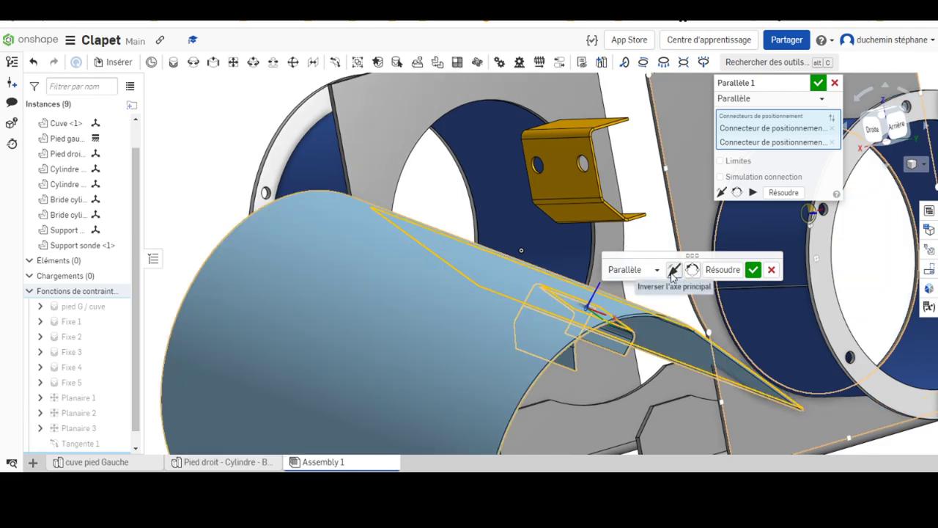
{"action": "left_click", "coordinate": [738, 272]}
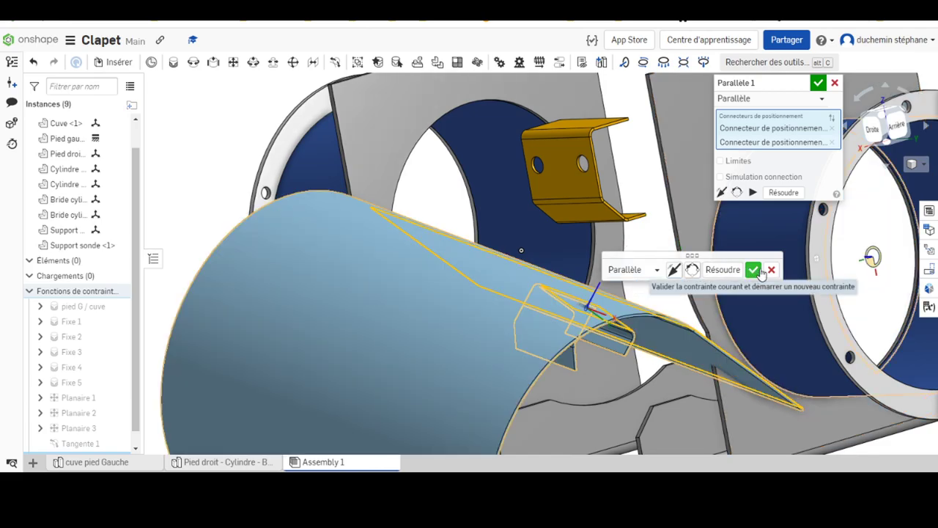
{"action": "left_click", "coordinate": [753, 271]}
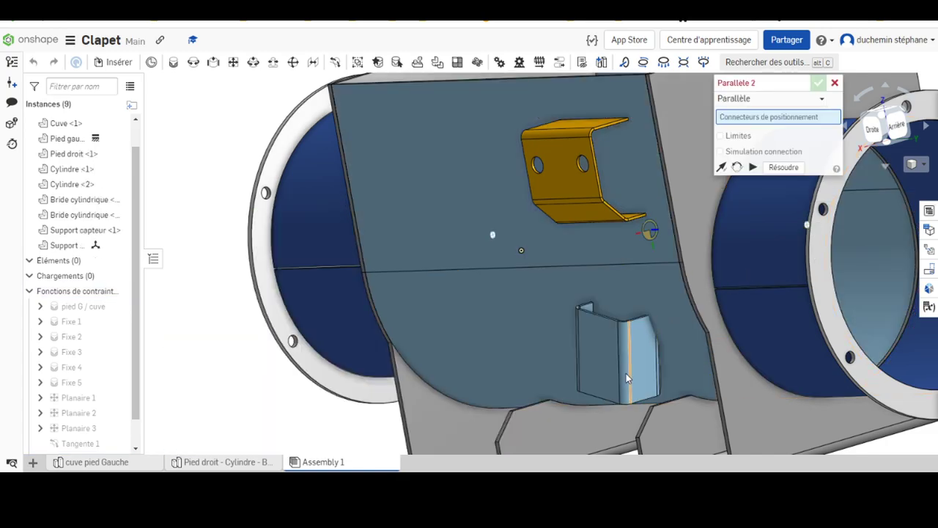
Close the empty second parallel mate, slide the support along the wall, and switch to Acrobat
{"action": "left_click", "coordinate": [835, 84]}
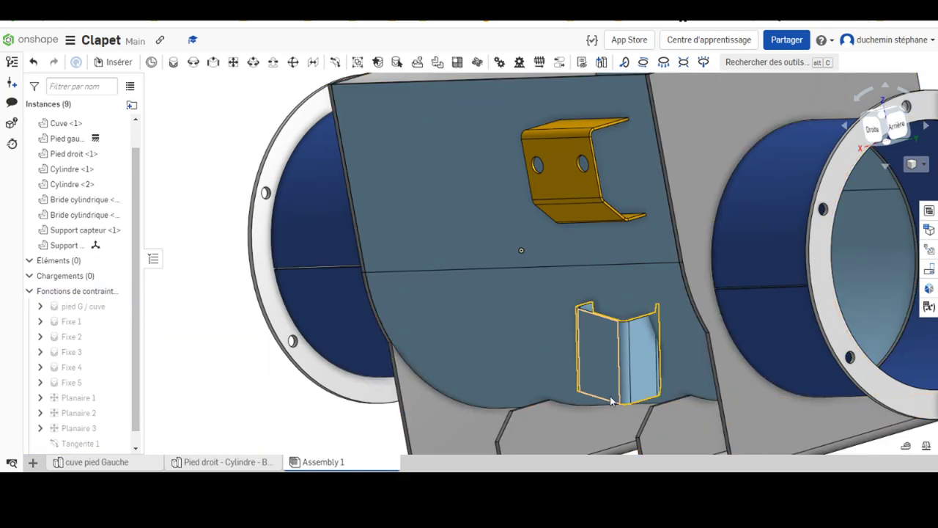
{"action": "left_click_drag", "start_coordinate": [599, 374], "coordinate": [518, 378]}
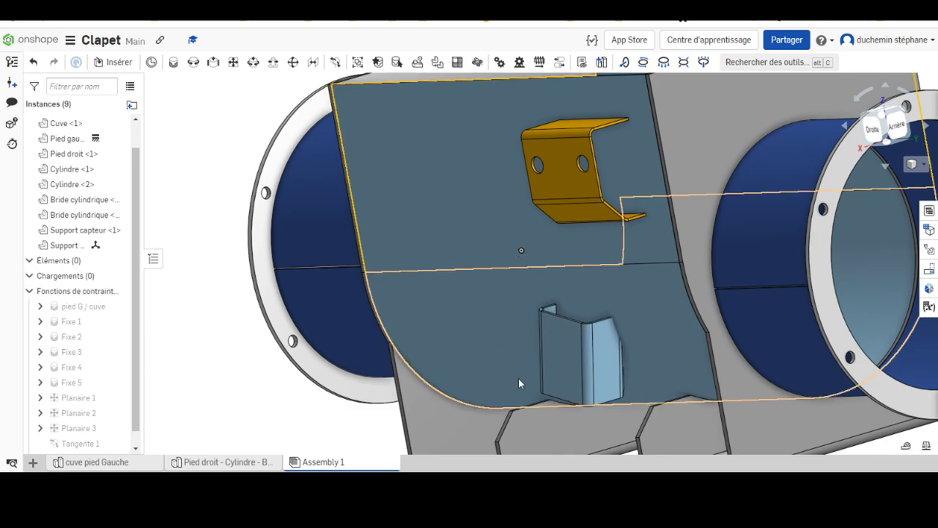
{"action": "key", "text": "alt+Tab"}
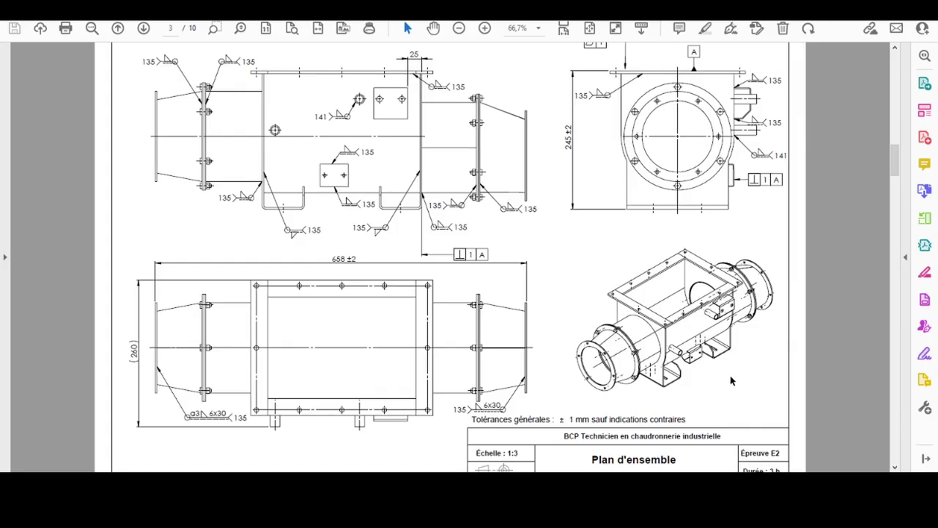
Scroll the Plan d'ensemble drawing, then return to the Onshape assembly in an isometric view
{"action": "scroll", "coordinate": [663, 345], "scroll_direction": "up", "scroll_amount": 1}
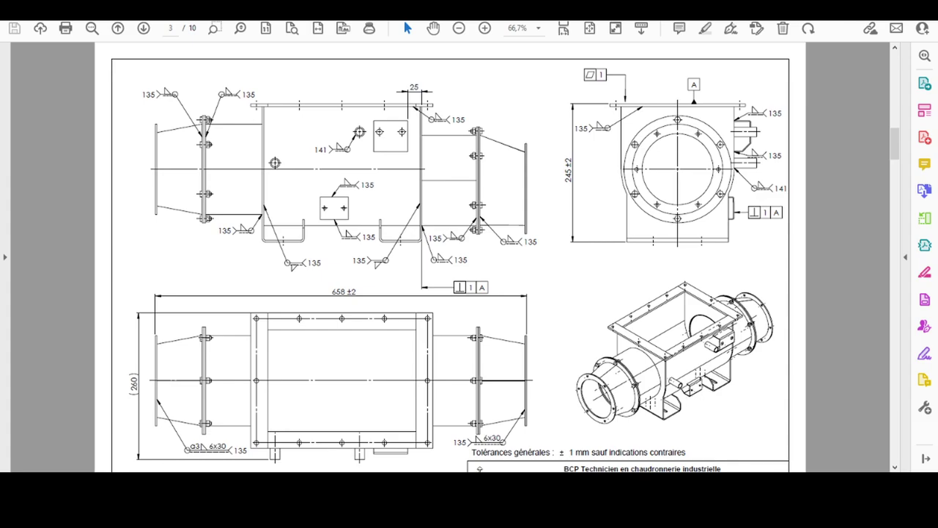
{"action": "key", "text": "alt+Tab"}
{"action": "mouse_move", "coordinate": [549, 378]}
{"action": "right_mouse_down"}
{"action": "mouse_move", "coordinate": [606, 346]}
{"action": "mouse_move", "coordinate": [652, 352]}
{"action": "mouse_move", "coordinate": [596, 368]}
{"action": "right_mouse_up"}
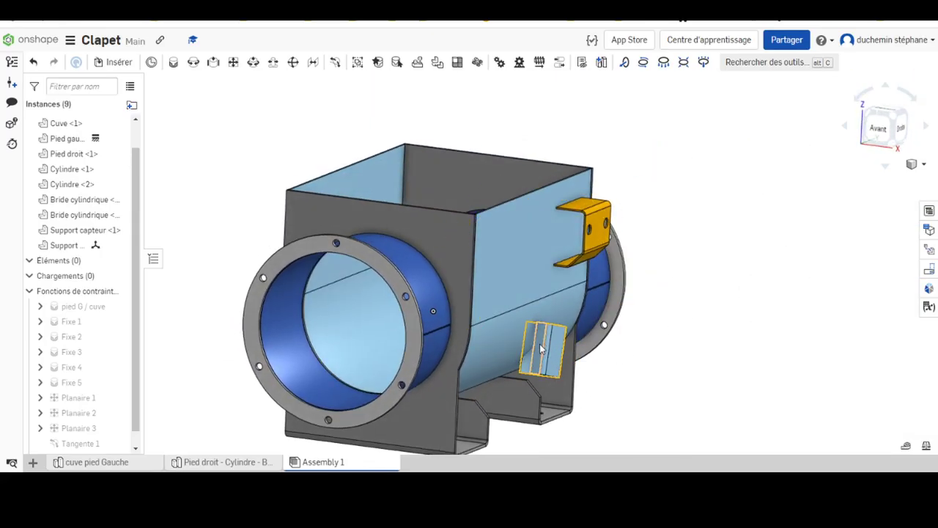
Add Parallèle 2 between a connector on the support's edge and one on the tank panel edge
{"action": "left_click", "coordinate": [312, 64]}
{"action": "scroll", "coordinate": [532, 333], "scroll_direction": "up", "scroll_amount": 3}
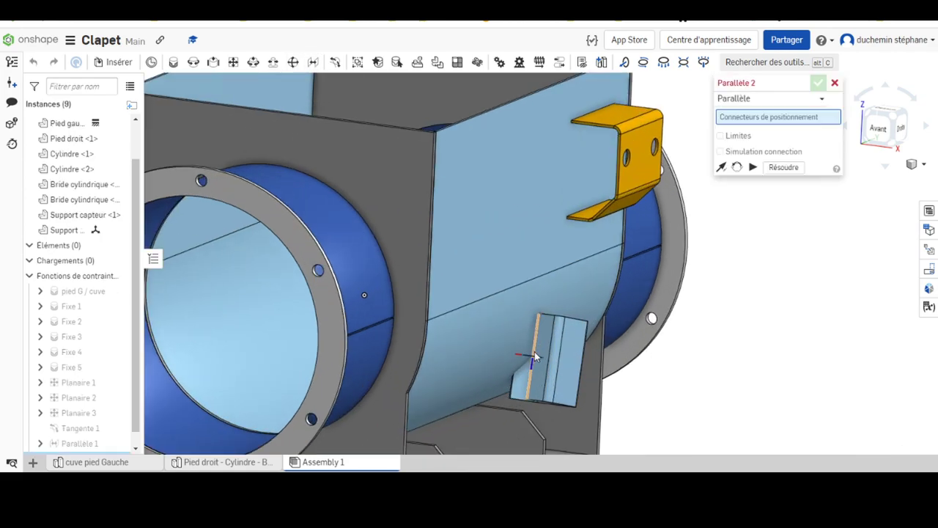
{"action": "scroll", "coordinate": [534, 351], "scroll_direction": "up", "scroll_amount": 4}
{"action": "left_click", "coordinate": [534, 356]}
{"action": "scroll", "coordinate": [519, 286], "scroll_direction": "down", "scroll_amount": 5}
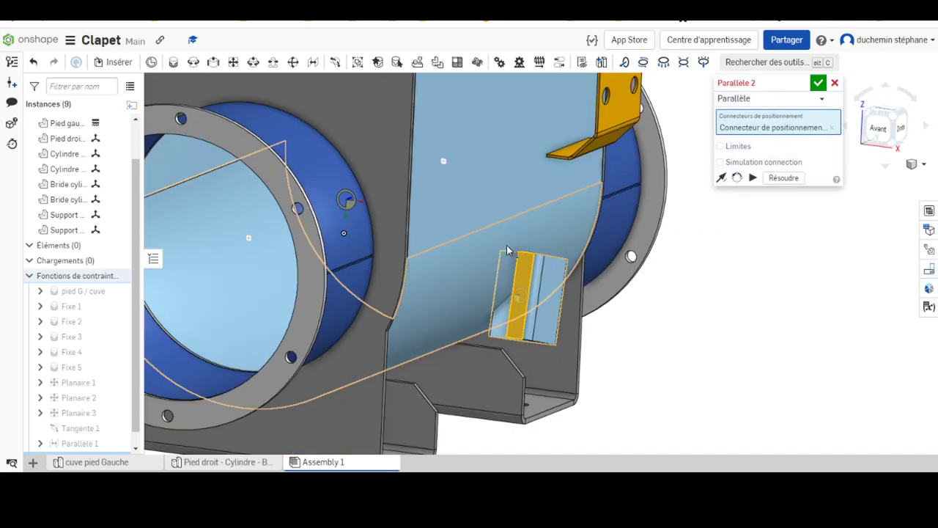
{"action": "scroll", "coordinate": [515, 205], "scroll_direction": "down", "scroll_amount": 3}
{"action": "right_click_drag", "start_coordinate": [513, 196], "coordinate": [538, 167]}
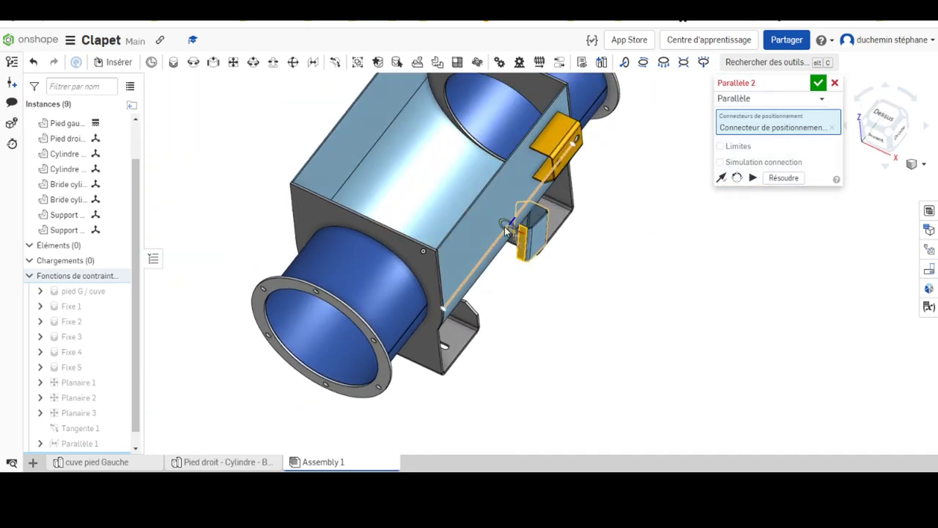
{"action": "scroll", "coordinate": [539, 165], "scroll_direction": "up", "scroll_amount": 4}
{"action": "scroll", "coordinate": [537, 179], "scroll_direction": "up", "scroll_amount": 3}
{"action": "scroll", "coordinate": [537, 179], "scroll_direction": "up", "scroll_amount": 3}
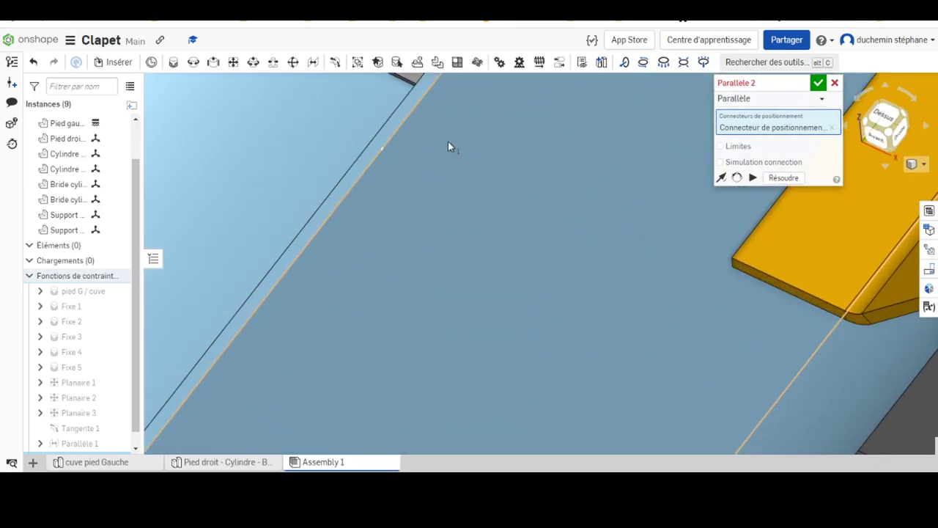
{"action": "left_click", "coordinate": [396, 118]}
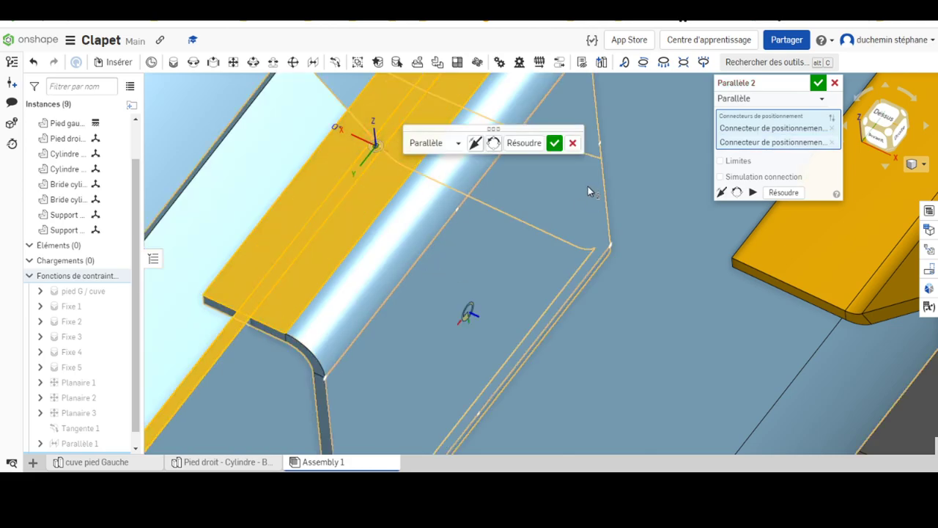
{"action": "left_click", "coordinate": [557, 147]}
{"action": "scroll", "coordinate": [545, 224], "scroll_direction": "down", "scroll_amount": 4}
{"action": "scroll", "coordinate": [536, 256], "scroll_direction": "down", "scroll_amount": 2}
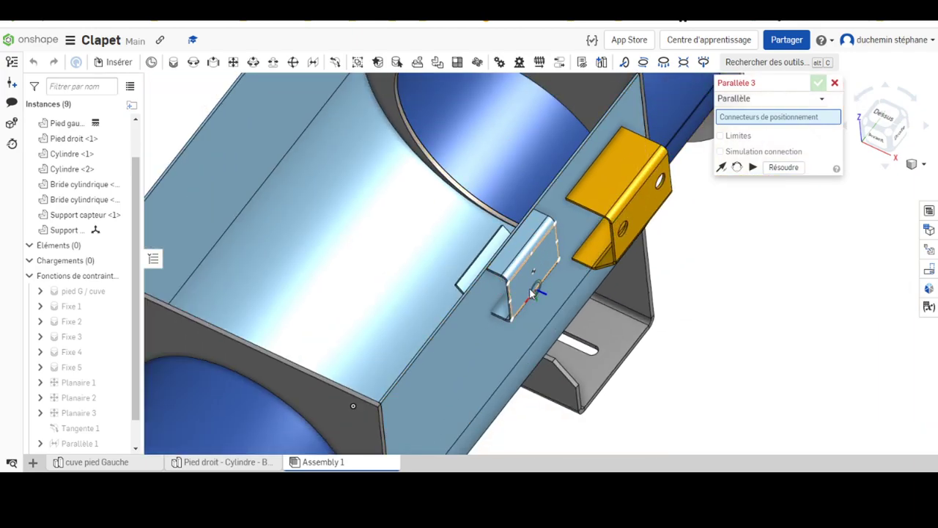
Close the unneeded third parallel mate and slide the support down the tank wall
{"action": "left_click", "coordinate": [835, 84]}
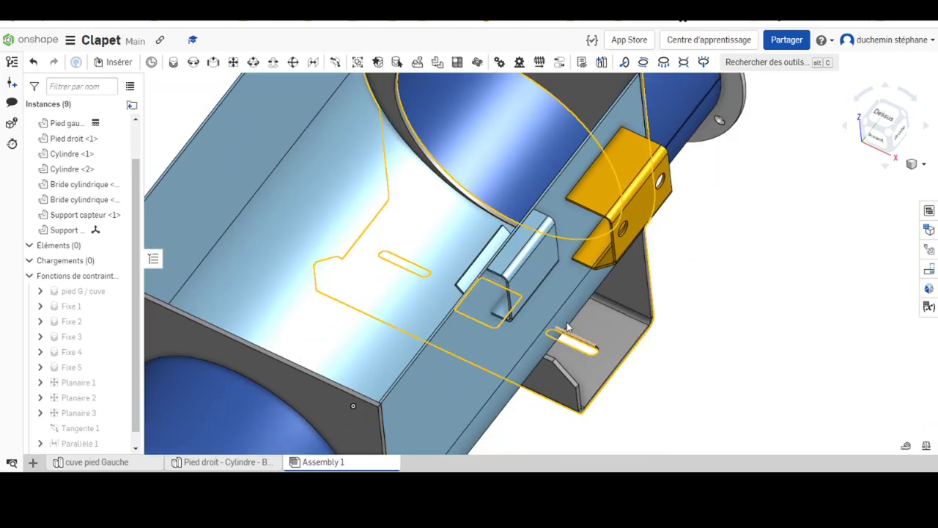
{"action": "mouse_move", "coordinate": [525, 279]}
{"action": "left_mouse_down"}
{"action": "mouse_move", "coordinate": [549, 342]}
{"action": "mouse_move", "coordinate": [544, 385]}
{"action": "mouse_move", "coordinate": [580, 433]}
{"action": "left_mouse_up"}
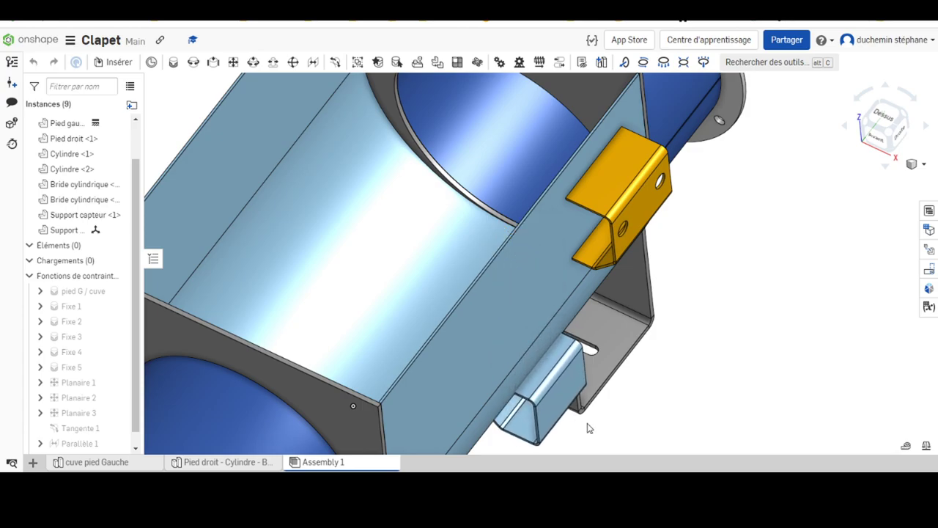
{"action": "mouse_move", "coordinate": [579, 432]}
{"action": "right_mouse_down"}
{"action": "mouse_move", "coordinate": [575, 377]}
{"action": "mouse_move", "coordinate": [579, 389]}
{"action": "right_mouse_up"}
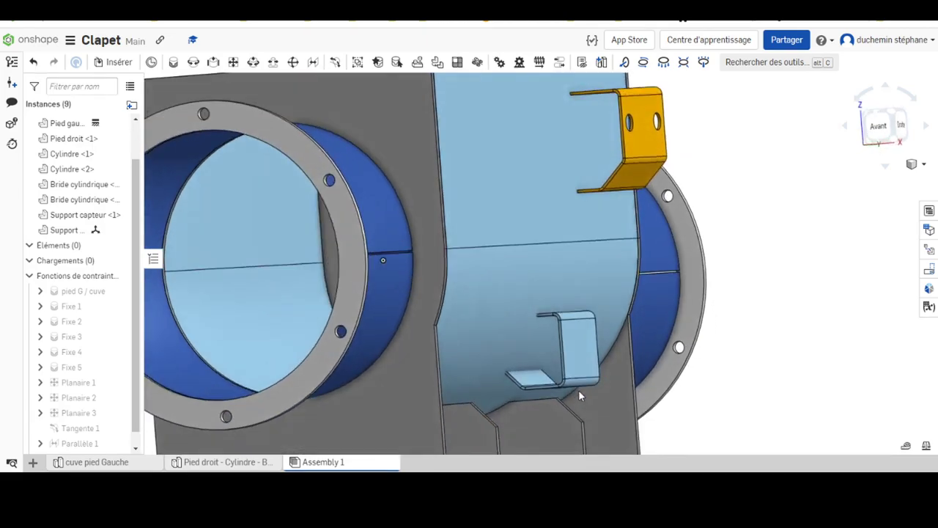
{"action": "scroll", "coordinate": [522, 357], "scroll_direction": "up", "scroll_amount": 3}
{"action": "scroll", "coordinate": [528, 365], "scroll_direction": "up", "scroll_amount": 5}
{"action": "mouse_move", "coordinate": [544, 378]}
{"action": "left_mouse_down"}
{"action": "mouse_move", "coordinate": [540, 396]}
{"action": "mouse_move", "coordinate": [576, 399]}
{"action": "left_mouse_up"}
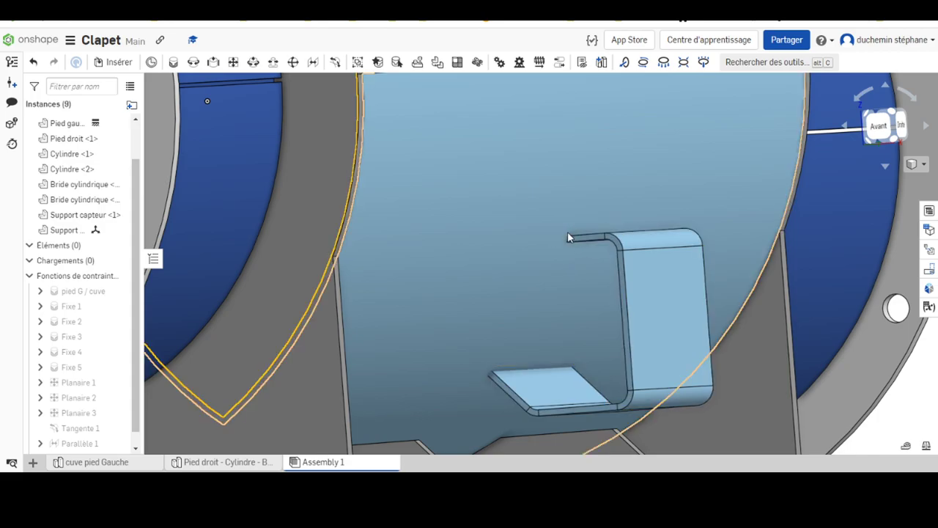
In the Right view, slide the support left so it sits between the two feet
{"action": "right_click_drag", "start_coordinate": [789, 300], "coordinate": [660, 225]}
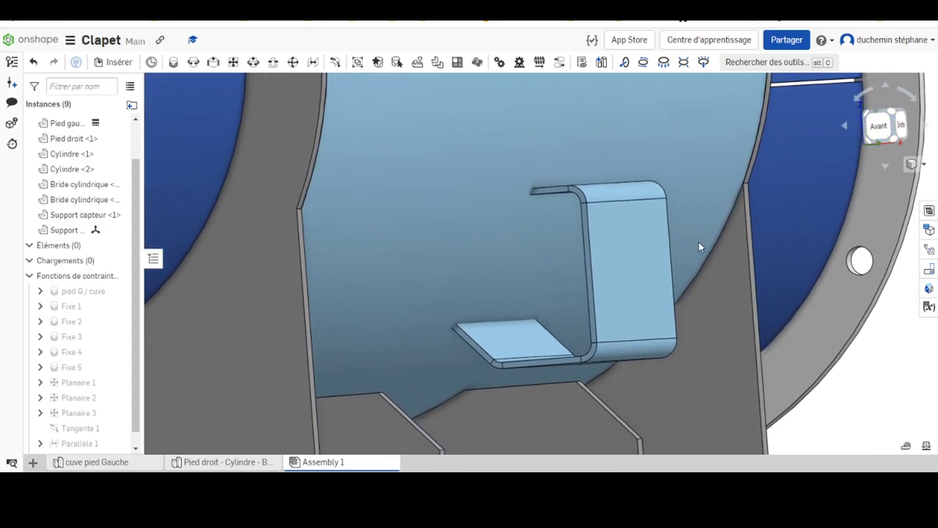
{"action": "scroll", "coordinate": [484, 251], "scroll_direction": "down", "scroll_amount": 1}
{"action": "scroll", "coordinate": [488, 234], "scroll_direction": "up", "scroll_amount": 5}
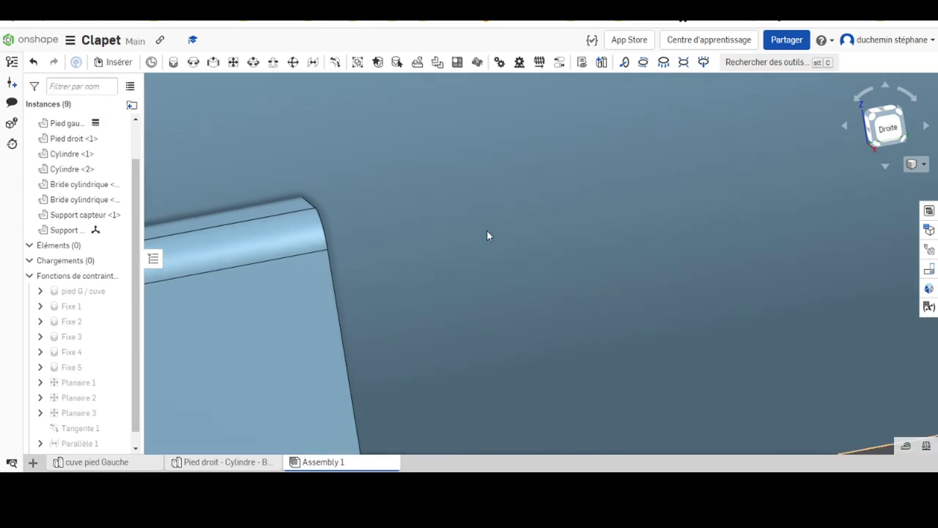
{"action": "scroll", "coordinate": [488, 234], "scroll_direction": "down", "scroll_amount": 6}
{"action": "scroll", "coordinate": [493, 271], "scroll_direction": "up", "scroll_amount": 2}
{"action": "key", "text": "shift+4"}
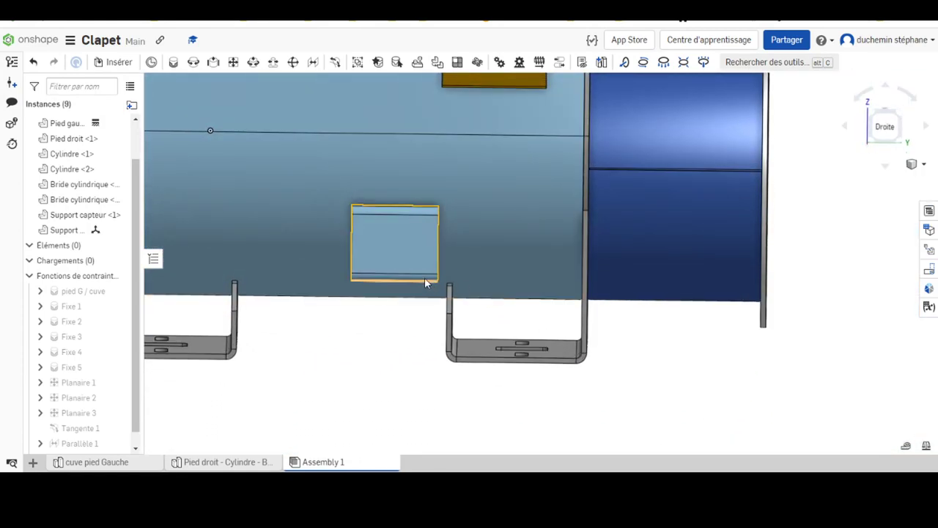
{"action": "left_click_drag", "start_coordinate": [359, 264], "coordinate": [364, 258]}
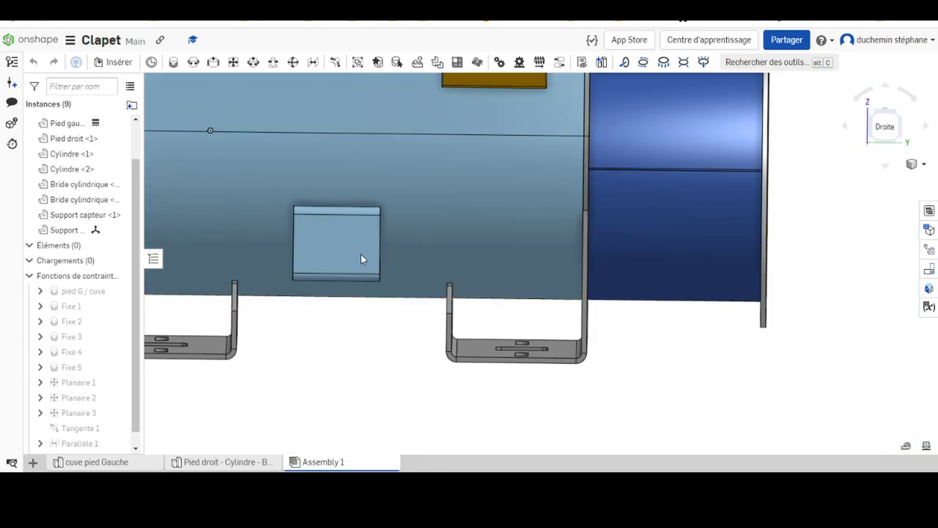
{"action": "mouse_move", "coordinate": [545, 309]}
{"action": "right_mouse_down"}
{"action": "mouse_move", "coordinate": [519, 302]}
{"action": "mouse_move", "coordinate": [510, 317]}
{"action": "right_mouse_up"}
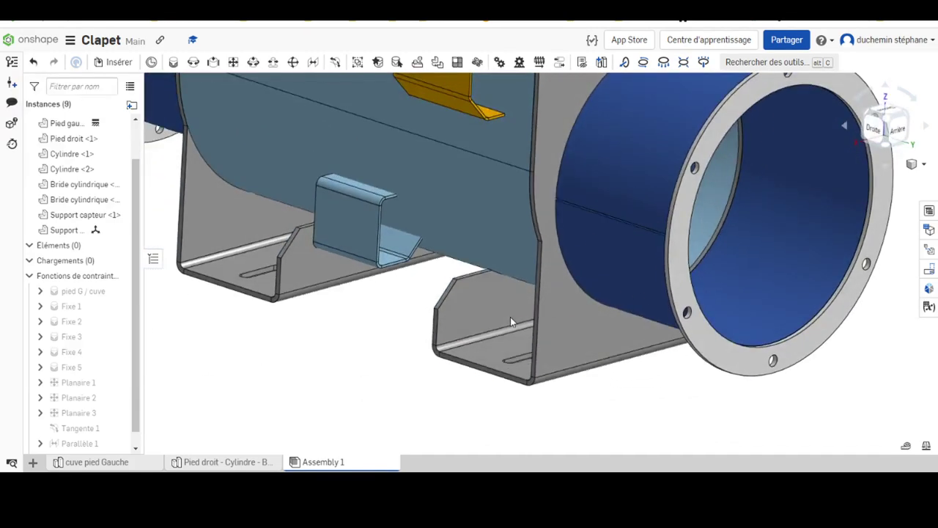
Create Planaire 4 between the tank's end panel and the support's bottom face, cancelling the empty Planaire 5
{"action": "left_click", "coordinate": [233, 64]}
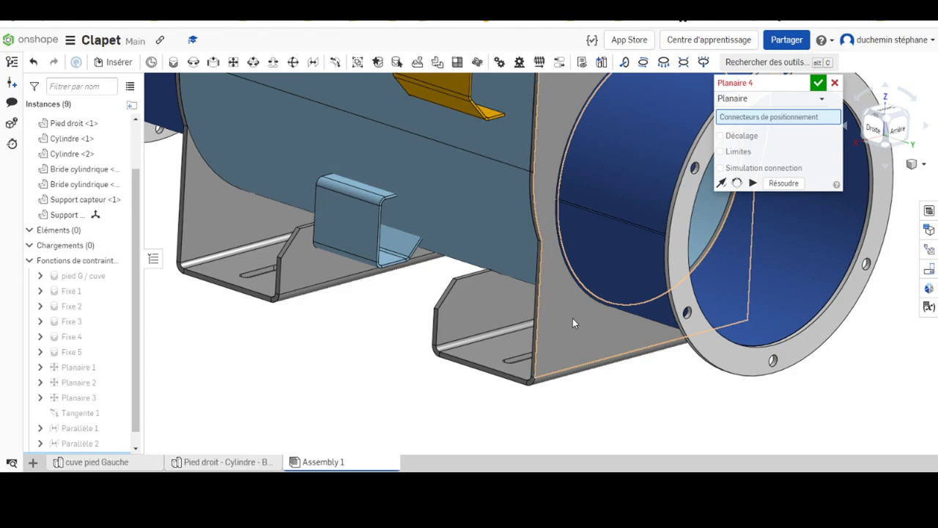
{"action": "left_click", "coordinate": [572, 318]}
{"action": "scroll", "coordinate": [348, 116], "scroll_direction": "down", "scroll_amount": 5}
{"action": "scroll", "coordinate": [365, 181], "scroll_direction": "up", "scroll_amount": 5}
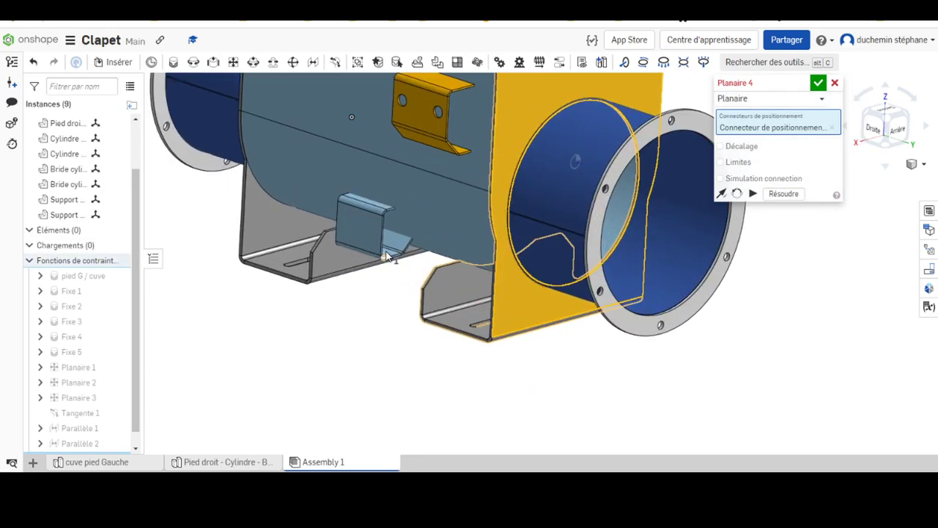
{"action": "scroll", "coordinate": [387, 269], "scroll_direction": "up", "scroll_amount": 5}
{"action": "scroll", "coordinate": [387, 267], "scroll_direction": "up", "scroll_amount": 5}
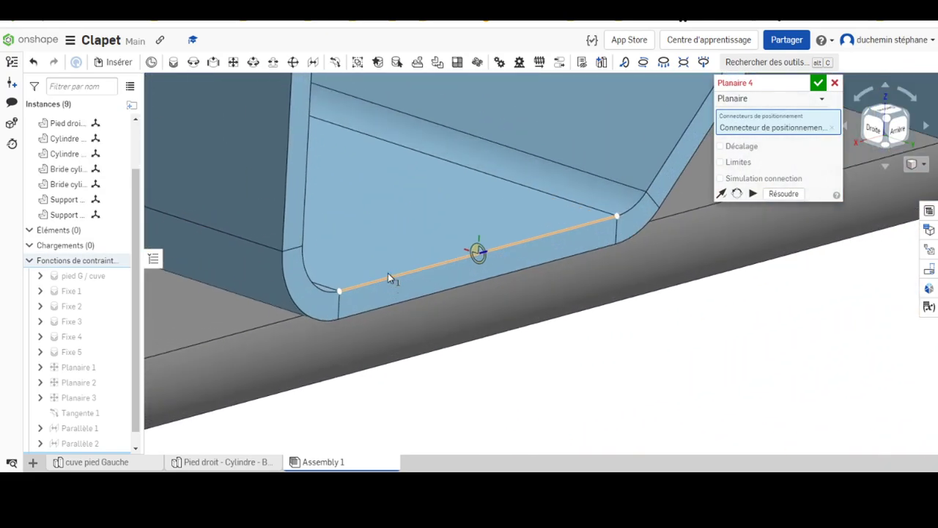
{"action": "left_click", "coordinate": [426, 283]}
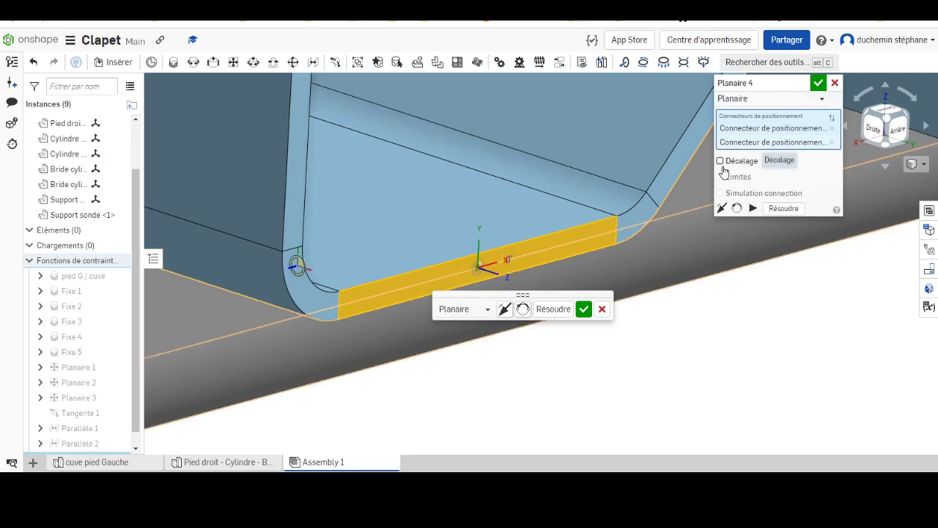
{"action": "left_click", "coordinate": [584, 309]}
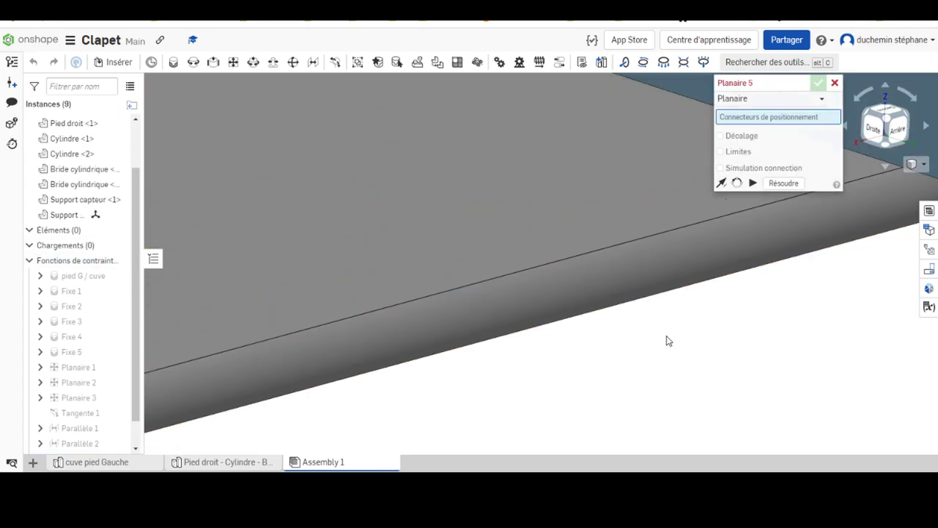
{"action": "scroll", "coordinate": [665, 340], "scroll_direction": "down", "scroll_amount": 5}
{"action": "scroll", "coordinate": [746, 382], "scroll_direction": "up", "scroll_amount": 3}
{"action": "scroll", "coordinate": [746, 339], "scroll_direction": "up", "scroll_amount": 3}
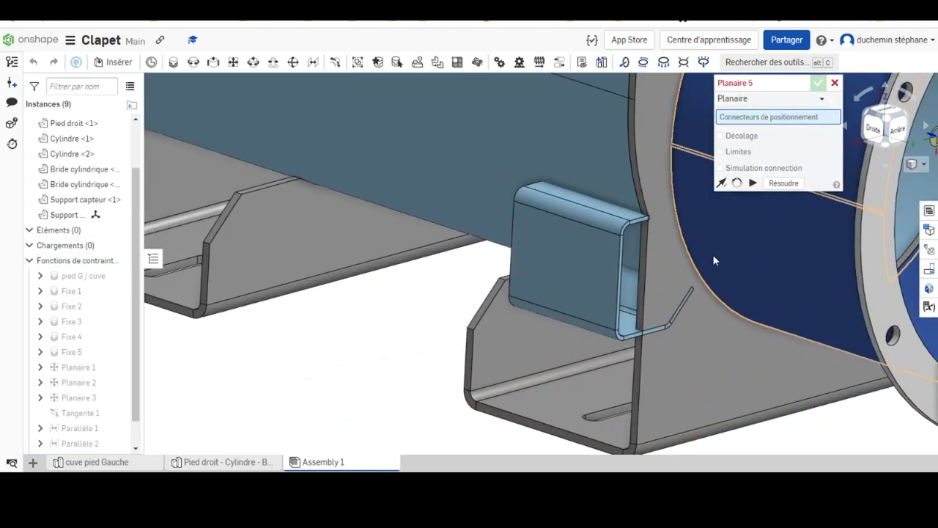
{"action": "left_click", "coordinate": [836, 83]}
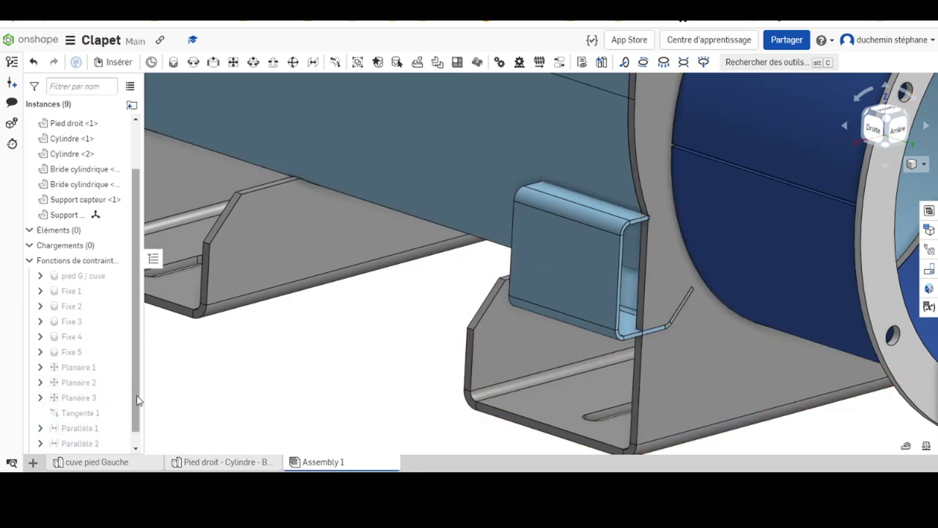
{"action": "scroll", "coordinate": [139, 396], "scroll_direction": "down", "scroll_amount": 1}
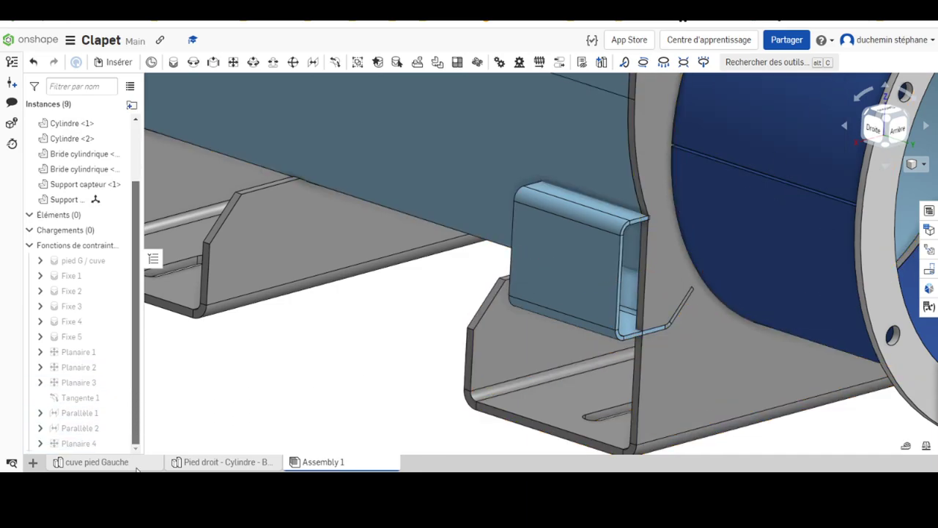
Edit Planaire 4, tick Décalage, and set its offset to 120 mm after trying 80 mm
{"action": "left_click", "coordinate": [65, 446]}
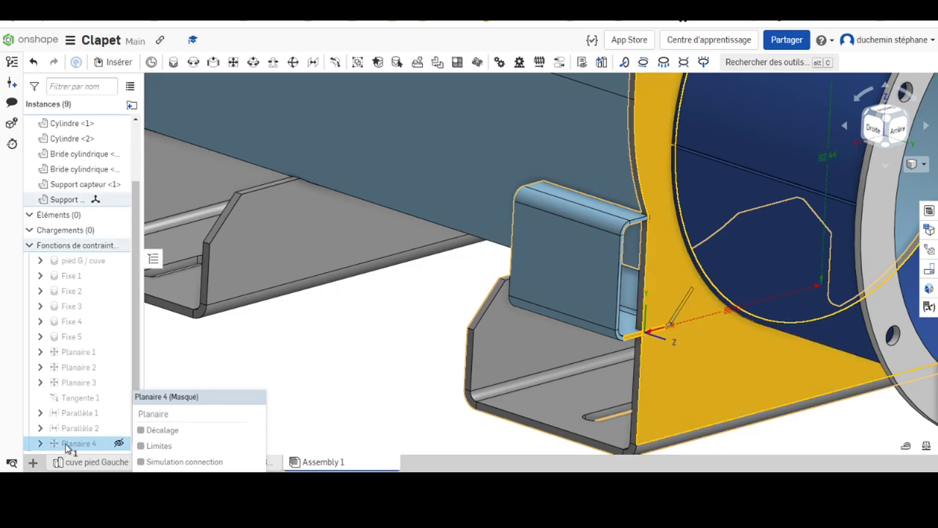
{"action": "right_click", "coordinate": [64, 446]}
{"action": "left_click", "coordinate": [102, 264]}
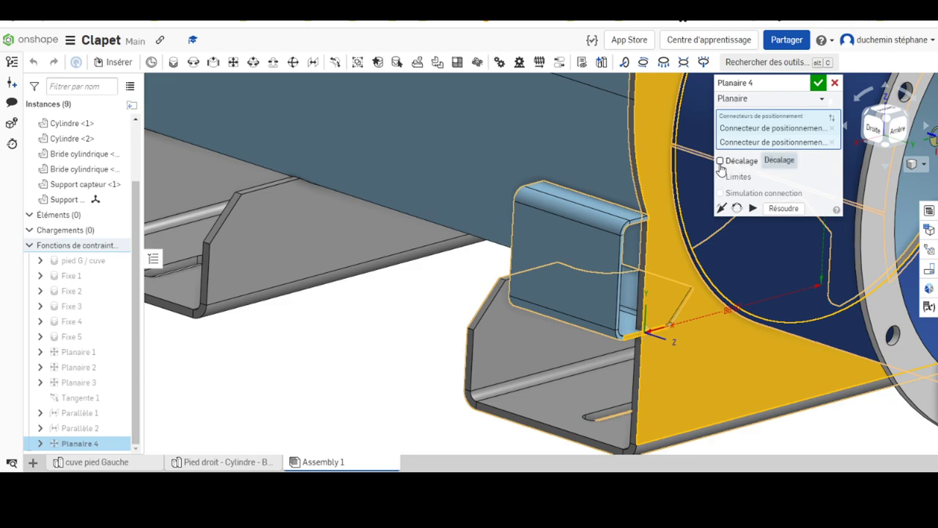
{"action": "left_click", "coordinate": [721, 161]}
{"action": "left_click", "coordinate": [801, 177]}
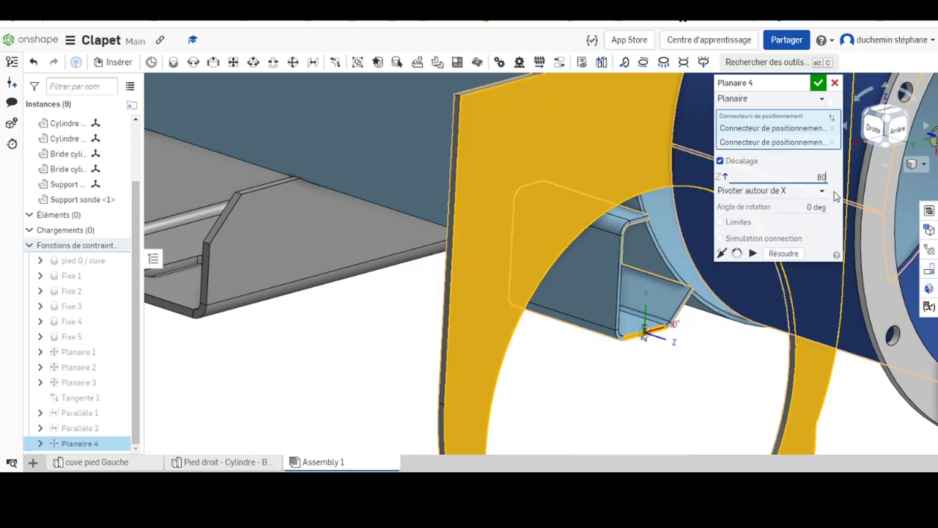
{"action": "key", "text": "Return"}
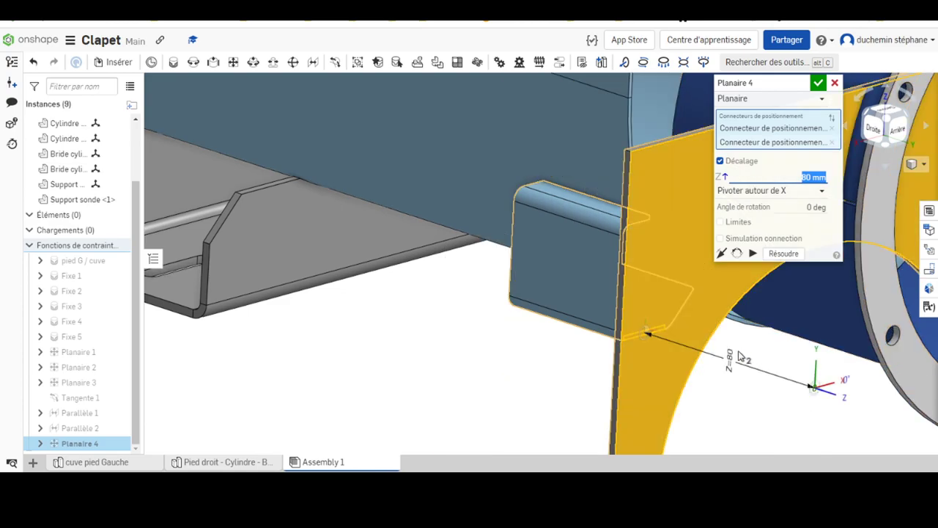
{"action": "mouse_move", "coordinate": [576, 291]}
{"action": "right_mouse_down"}
{"action": "mouse_move", "coordinate": [584, 288]}
{"action": "mouse_move", "coordinate": [606, 401]}
{"action": "mouse_move", "coordinate": [601, 389]}
{"action": "right_mouse_up"}
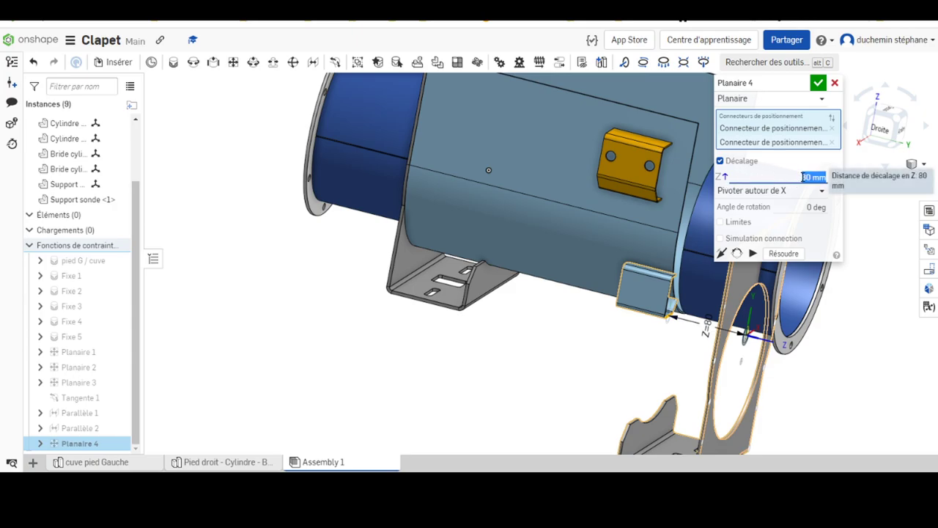
{"action": "type", "text": "120"}
{"action": "key", "text": "Return"}
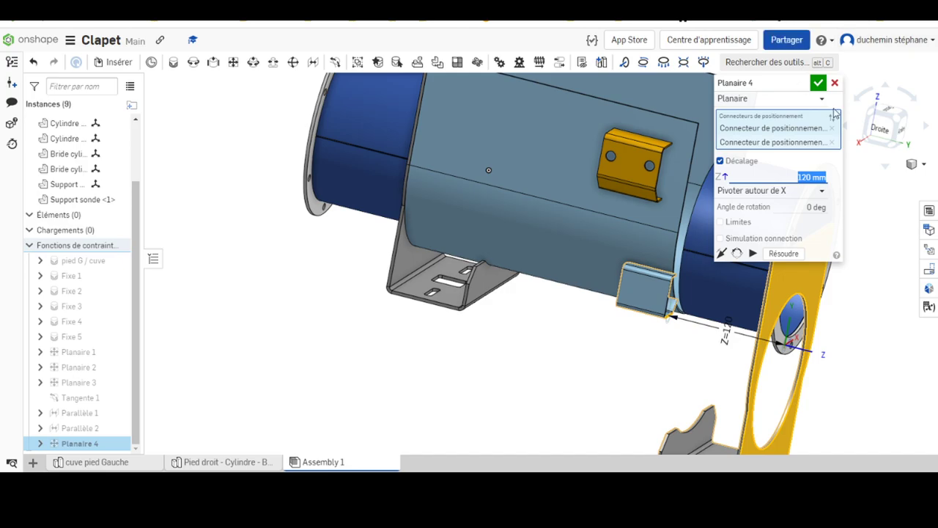
{"action": "left_click", "coordinate": [817, 85]}
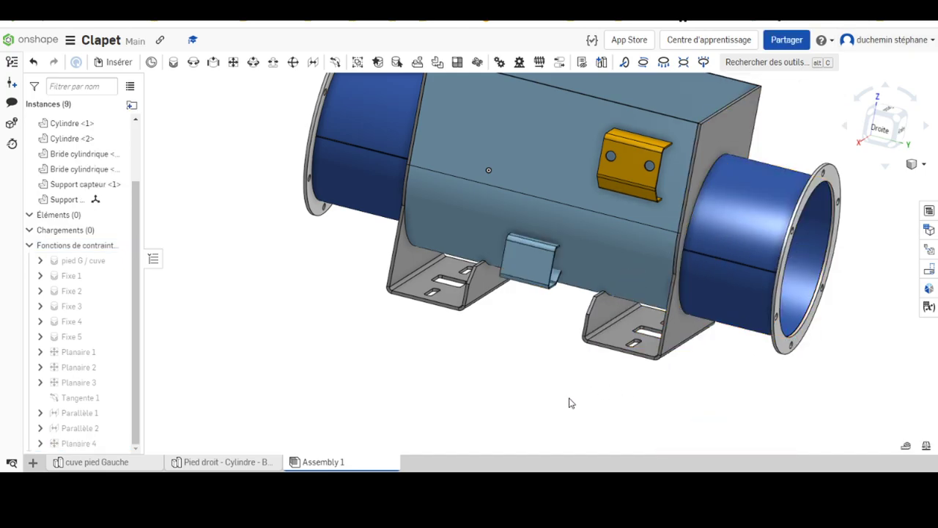
Move the small support bracket higher on the tank
{"action": "mouse_move", "coordinate": [571, 400]}
{"action": "right_mouse_down"}
{"action": "mouse_move", "coordinate": [530, 379]}
{"action": "mouse_move", "coordinate": [539, 392]}
{"action": "mouse_move", "coordinate": [591, 401]}
{"action": "mouse_move", "coordinate": [577, 401]}
{"action": "mouse_move", "coordinate": [576, 419]}
{"action": "mouse_move", "coordinate": [561, 400]}
{"action": "right_mouse_up"}
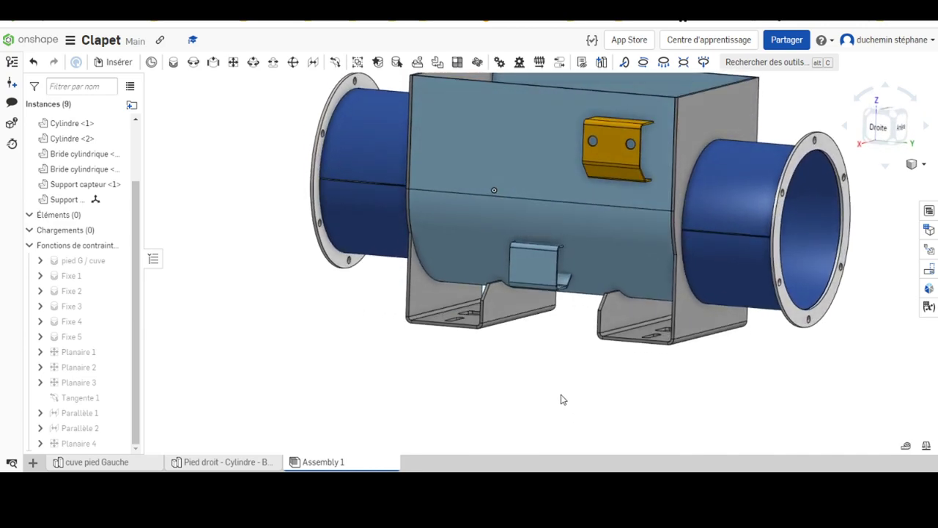
{"action": "mouse_move", "coordinate": [538, 270]}
{"action": "left_mouse_down"}
{"action": "mouse_move", "coordinate": [549, 403]}
{"action": "mouse_move", "coordinate": [542, 241]}
{"action": "left_mouse_up"}
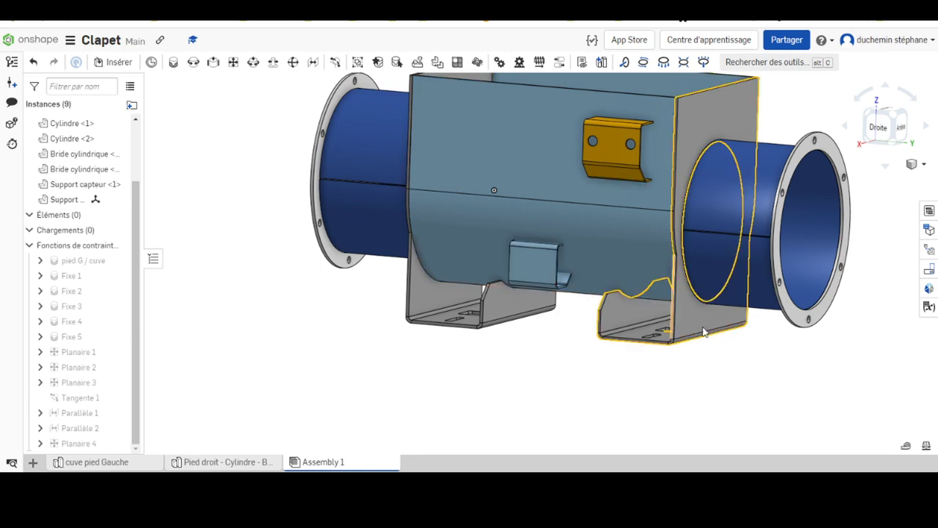
{"action": "right_click_drag", "start_coordinate": [616, 356], "coordinate": [608, 381]}
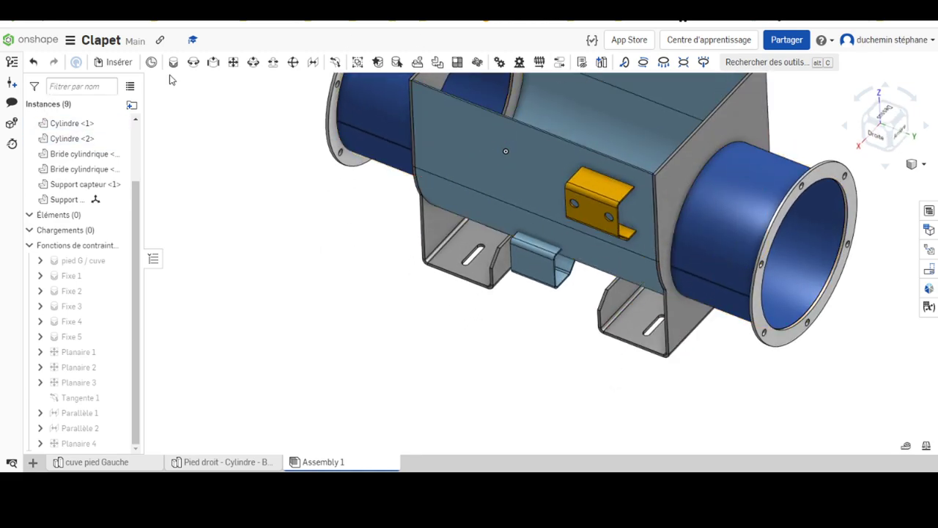
Start a planar mate picking the tank plate edge and the support tab face
{"action": "left_click", "coordinate": [234, 65]}
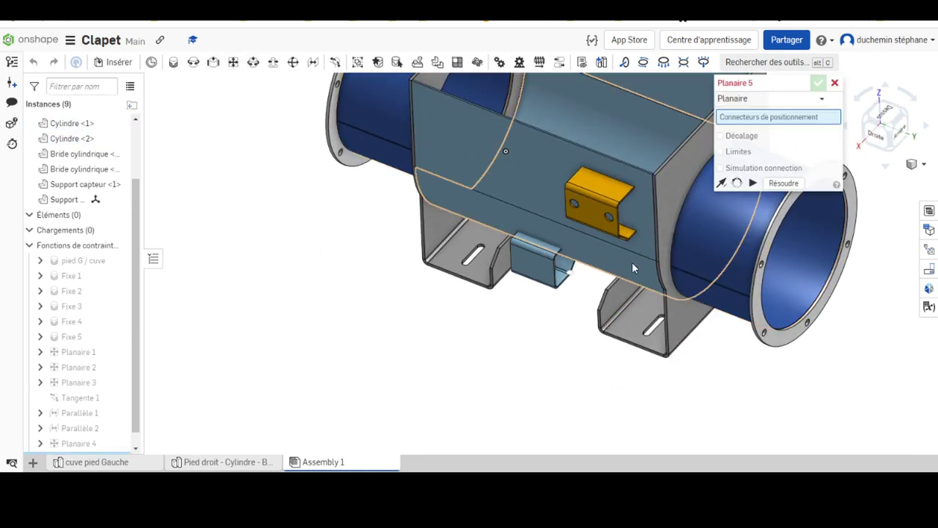
{"action": "scroll", "coordinate": [546, 145], "scroll_direction": "up", "scroll_amount": 5}
{"action": "scroll", "coordinate": [548, 146], "scroll_direction": "up", "scroll_amount": 2}
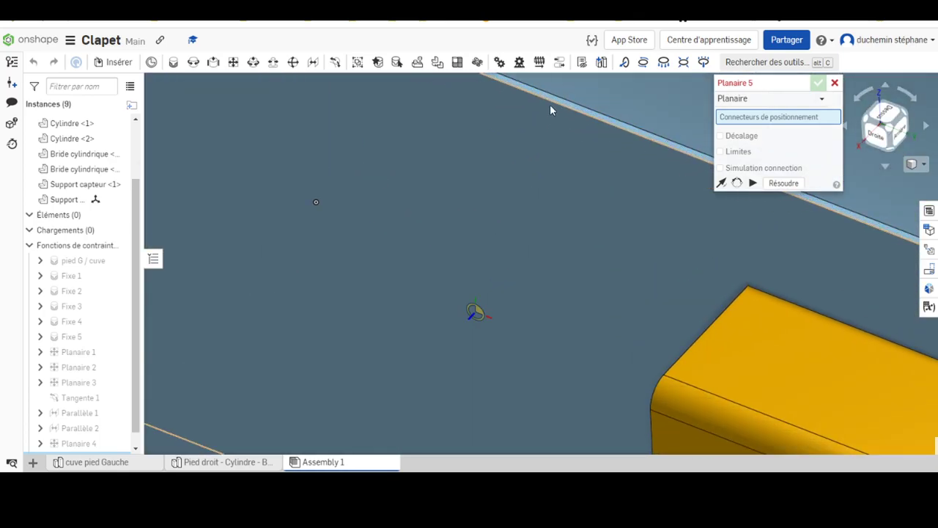
{"action": "right_click_drag", "start_coordinate": [552, 155], "coordinate": [541, 176]}
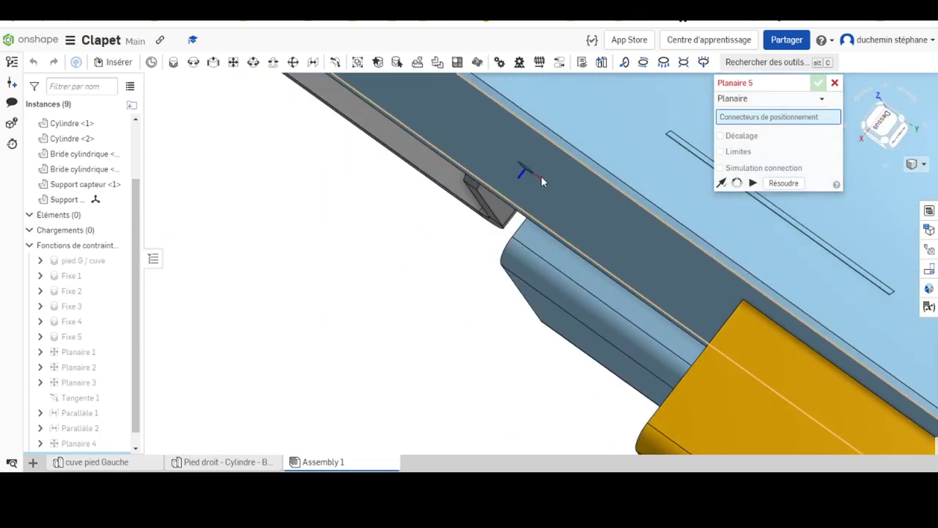
{"action": "scroll", "coordinate": [561, 140], "scroll_direction": "up", "scroll_amount": 3}
{"action": "left_click", "coordinate": [568, 138]}
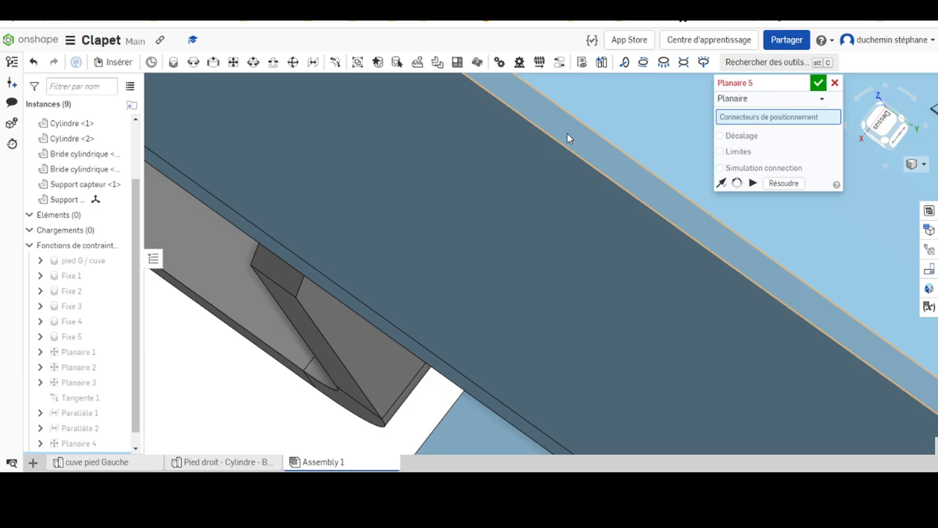
{"action": "scroll", "coordinate": [544, 279], "scroll_direction": "down", "scroll_amount": 3}
{"action": "scroll", "coordinate": [545, 277], "scroll_direction": "down", "scroll_amount": 2}
{"action": "scroll", "coordinate": [579, 264], "scroll_direction": "up", "scroll_amount": 3}
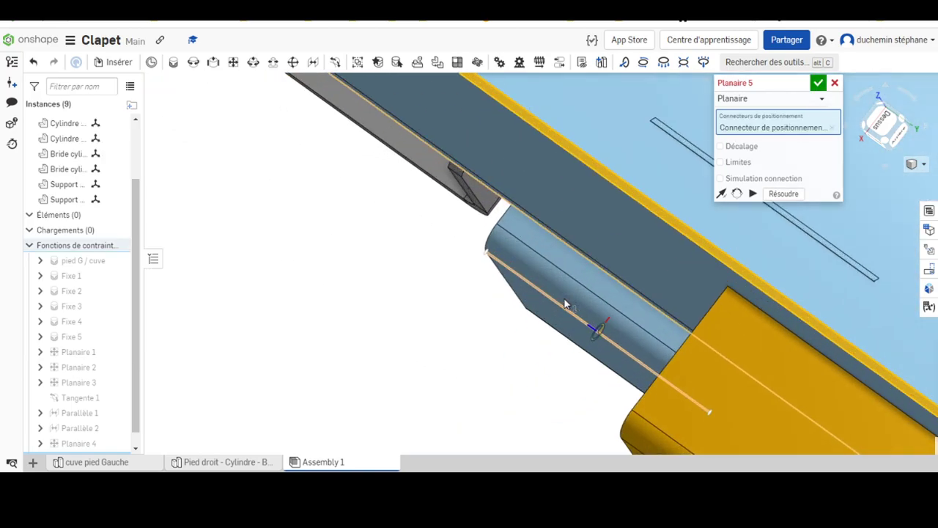
{"action": "scroll", "coordinate": [599, 251], "scroll_direction": "up", "scroll_amount": 2}
{"action": "left_click", "coordinate": [601, 257]}
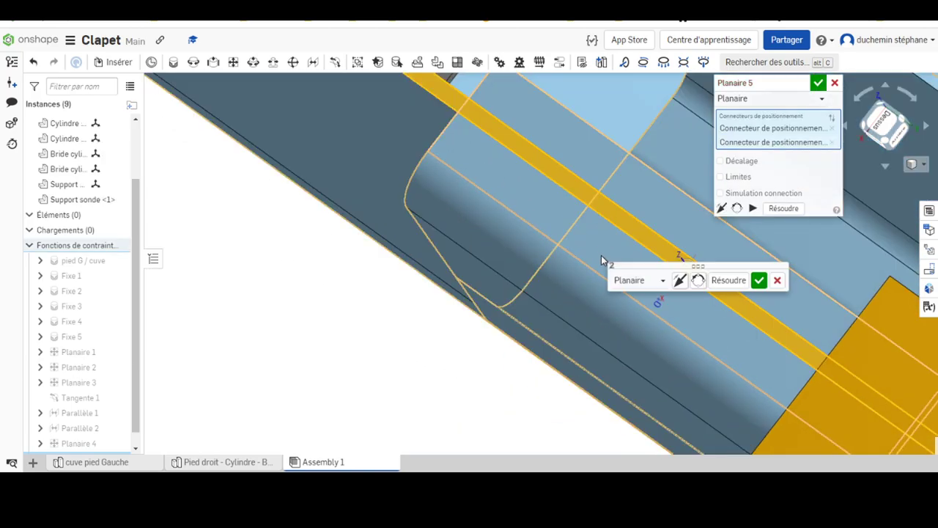
Tick Décalage and set the Planaire 5 offset to 130 mm, via 100 and 120 mm
{"action": "left_click", "coordinate": [721, 161]}
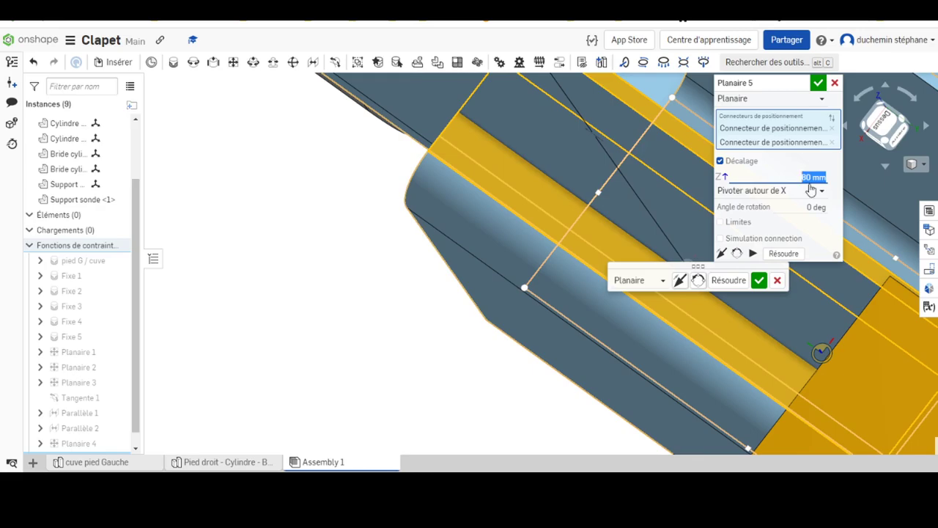
{"action": "mouse_move", "coordinate": [588, 272]}
{"action": "right_mouse_down"}
{"action": "mouse_move", "coordinate": [451, 351]}
{"action": "mouse_move", "coordinate": [849, 192]}
{"action": "right_mouse_up"}
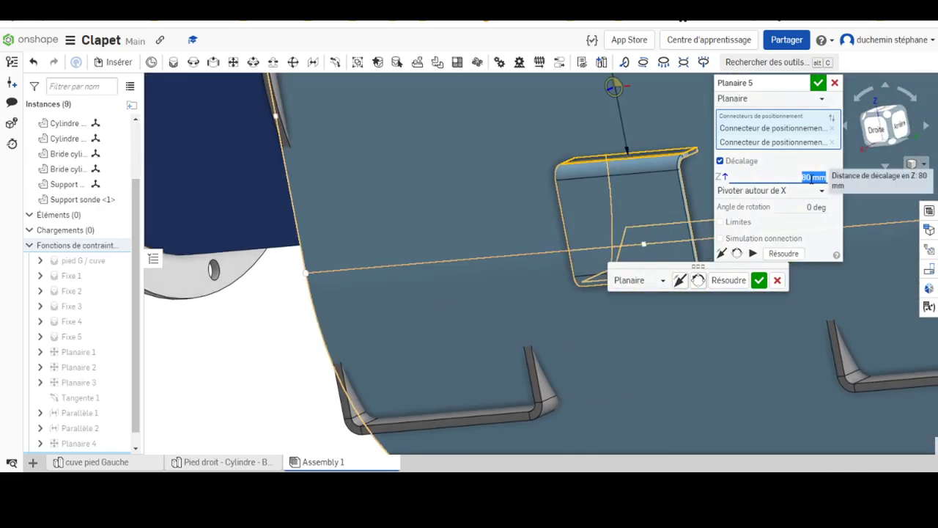
{"action": "type", "text": "10"}
{"action": "key", "text": "Return"}
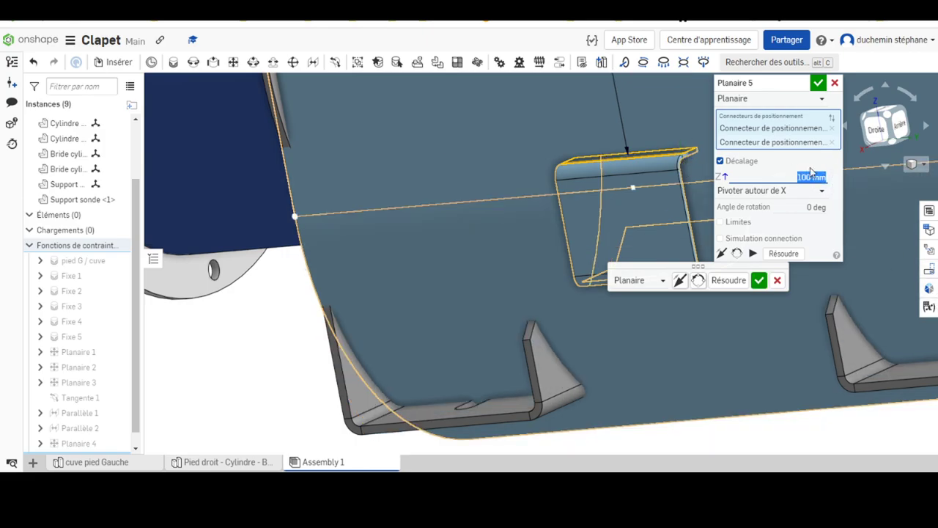
{"action": "type", "text": "0"}
{"action": "key", "text": "Return"}
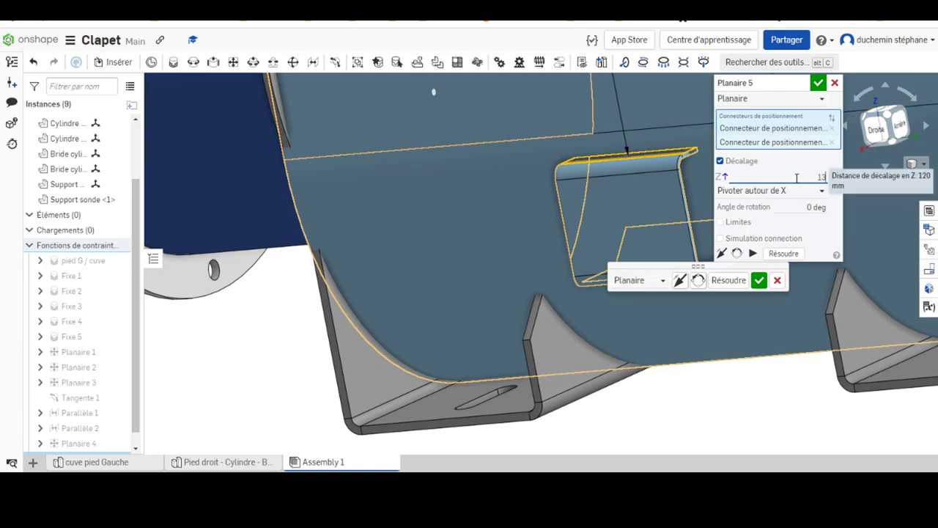
{"action": "type", "text": "0"}
{"action": "key", "text": "Return"}
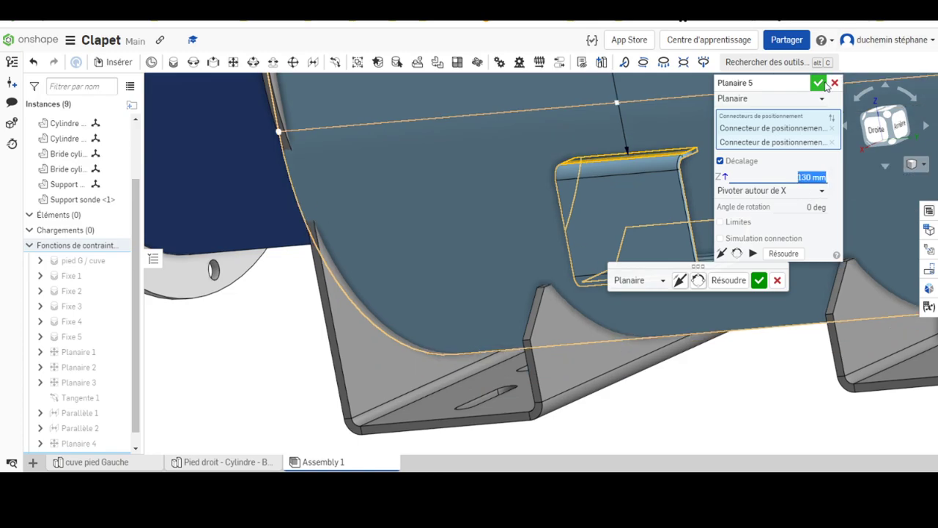
{"action": "left_click", "coordinate": [818, 83]}
Orbit around the assembly to inspect the positioned support tab from side and back
{"action": "right_click_drag", "start_coordinate": [789, 103], "coordinate": [626, 275]}
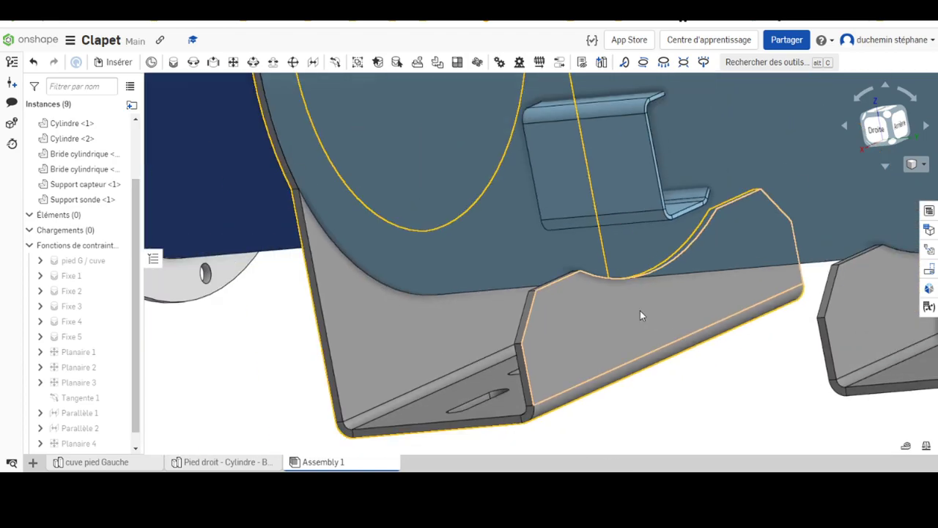
{"action": "scroll", "coordinate": [640, 315], "scroll_direction": "down", "scroll_amount": 5}
{"action": "mouse_move", "coordinate": [541, 338]}
{"action": "right_mouse_down"}
{"action": "mouse_move", "coordinate": [825, 336]}
{"action": "mouse_move", "coordinate": [753, 364]}
{"action": "right_mouse_up"}
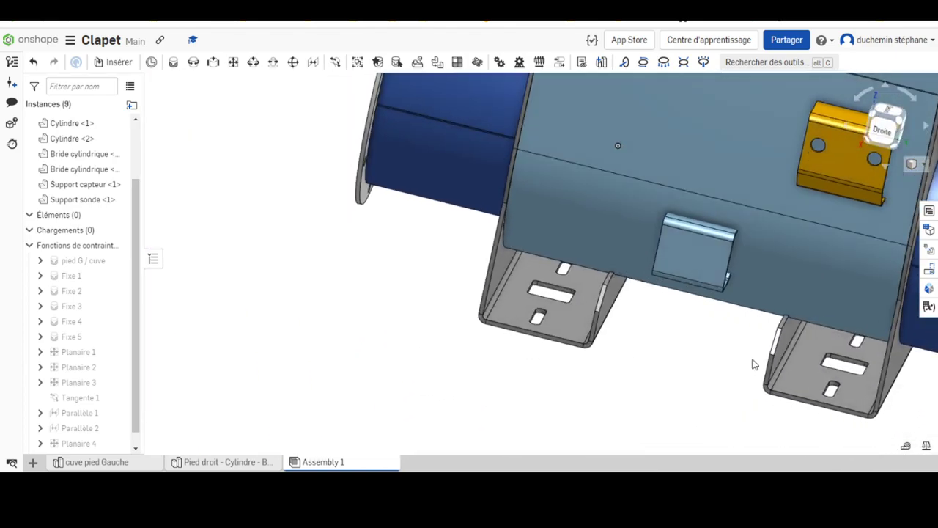
{"action": "scroll", "coordinate": [766, 199], "scroll_direction": "up", "scroll_amount": 3}
{"action": "scroll", "coordinate": [766, 198], "scroll_direction": "down", "scroll_amount": 4}
{"action": "mouse_move", "coordinate": [755, 258]}
{"action": "right_mouse_down"}
{"action": "mouse_move", "coordinate": [735, 296]}
{"action": "mouse_move", "coordinate": [704, 309]}
{"action": "mouse_move", "coordinate": [882, 335]}
{"action": "mouse_move", "coordinate": [873, 344]}
{"action": "right_mouse_up"}
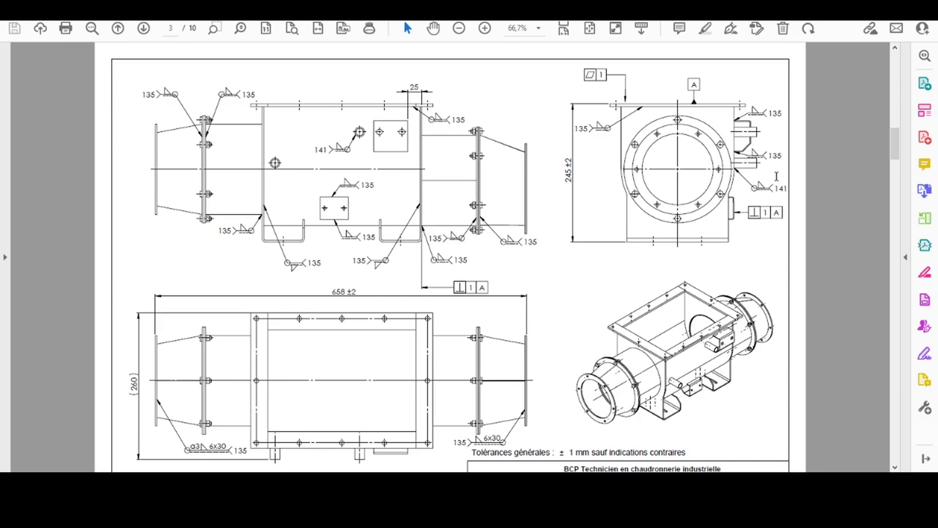